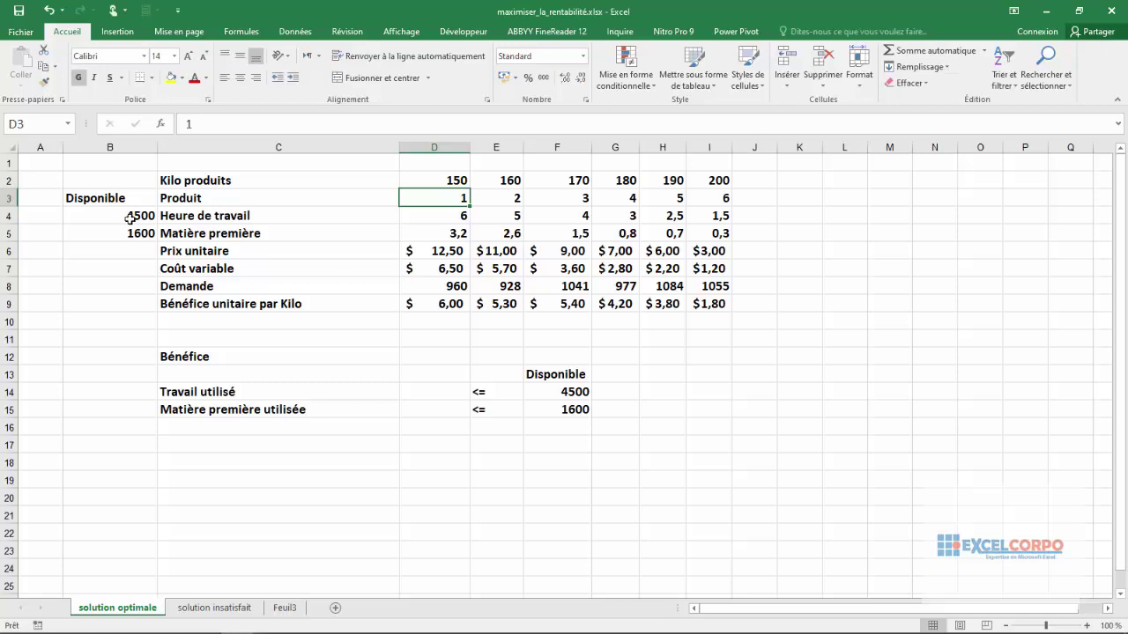
Step: Examine the product and demand rows of the production table, ending at the first product's unit price
left_click(8, 287)
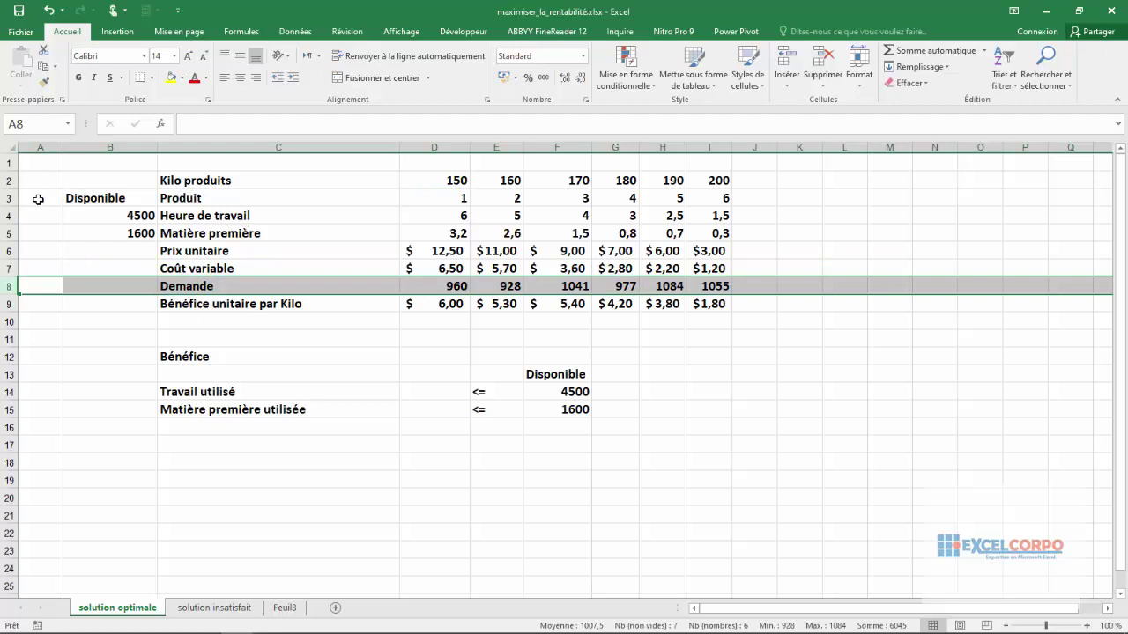
left_click(8, 198)
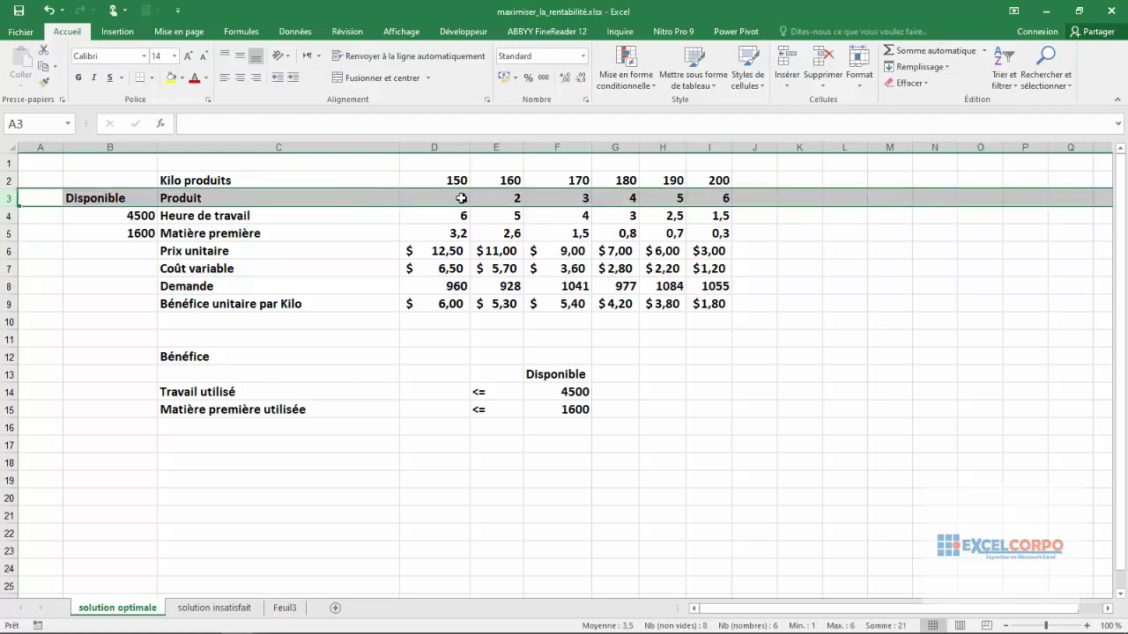
left_click_drag(463, 198, 757, 199)
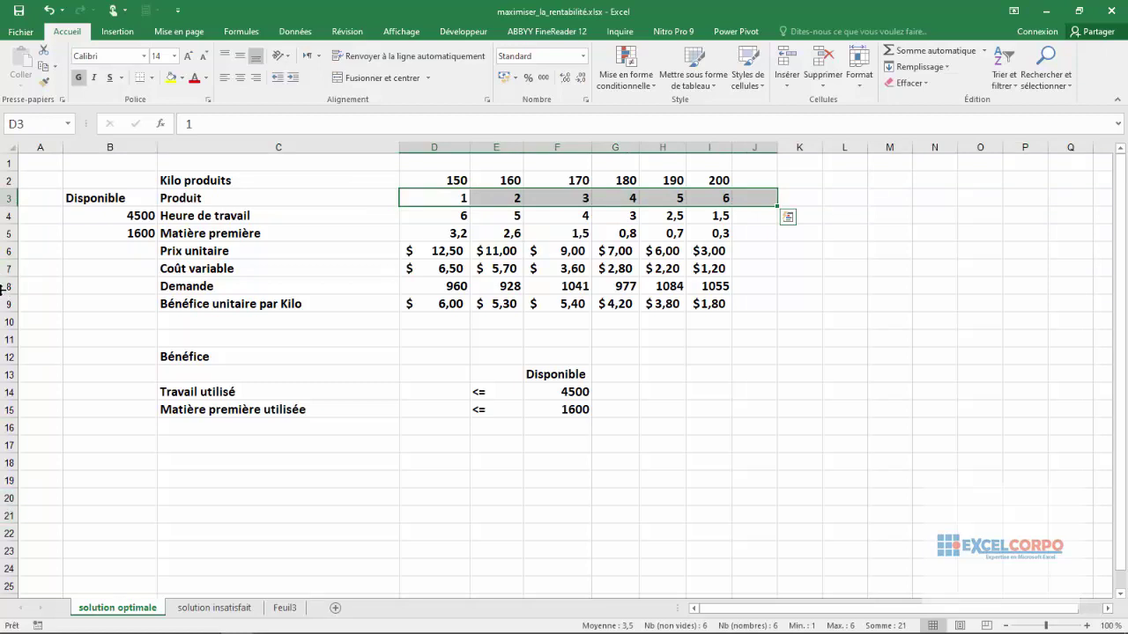
left_click(5, 288)
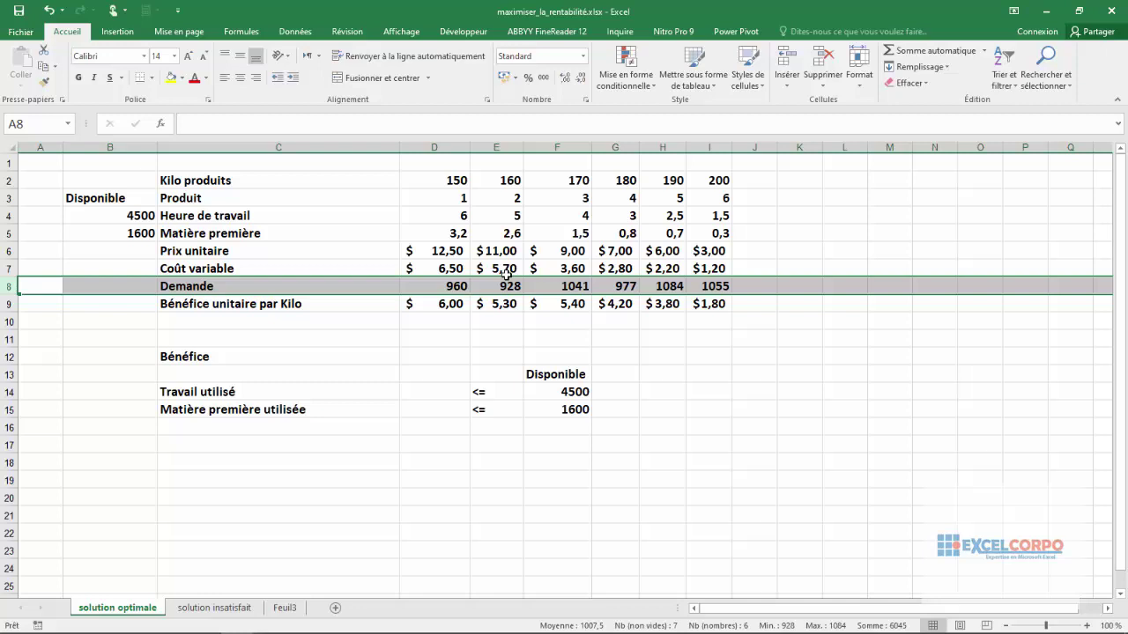
left_click(808, 251)
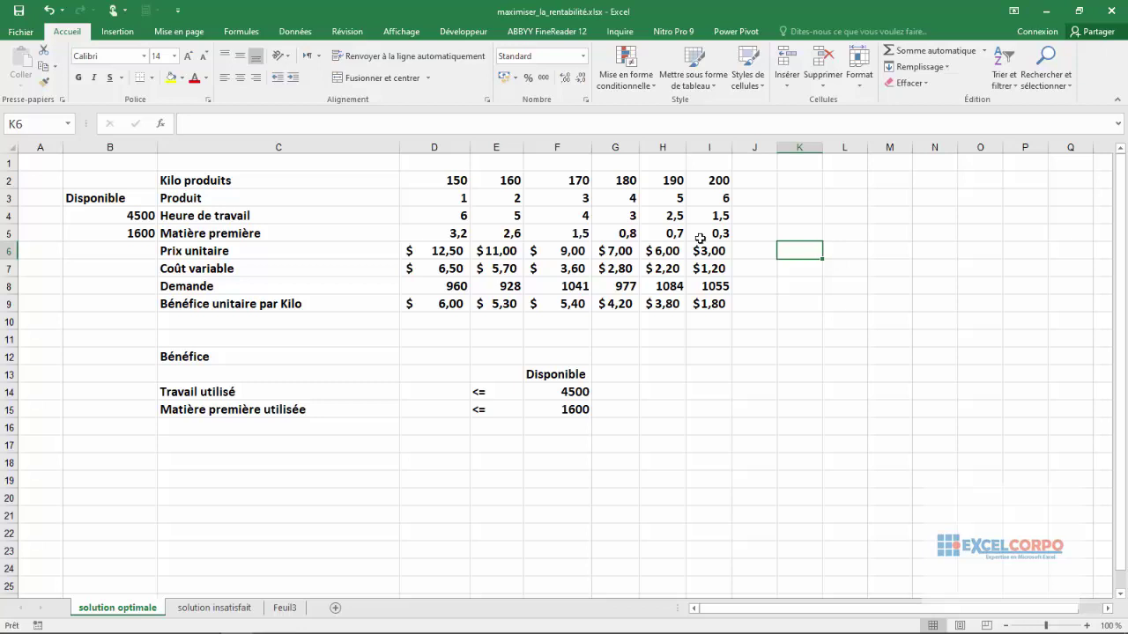
left_click(433, 255)
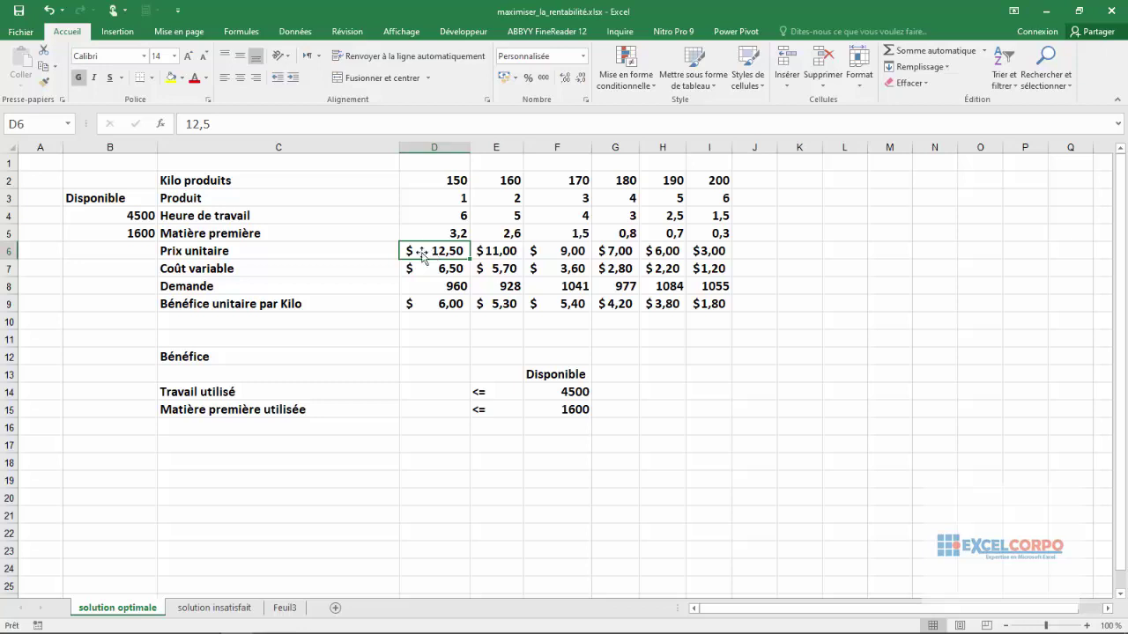
Step: Review the kilos produced for each of the six products in the Kilo produits row
left_click(9, 180)
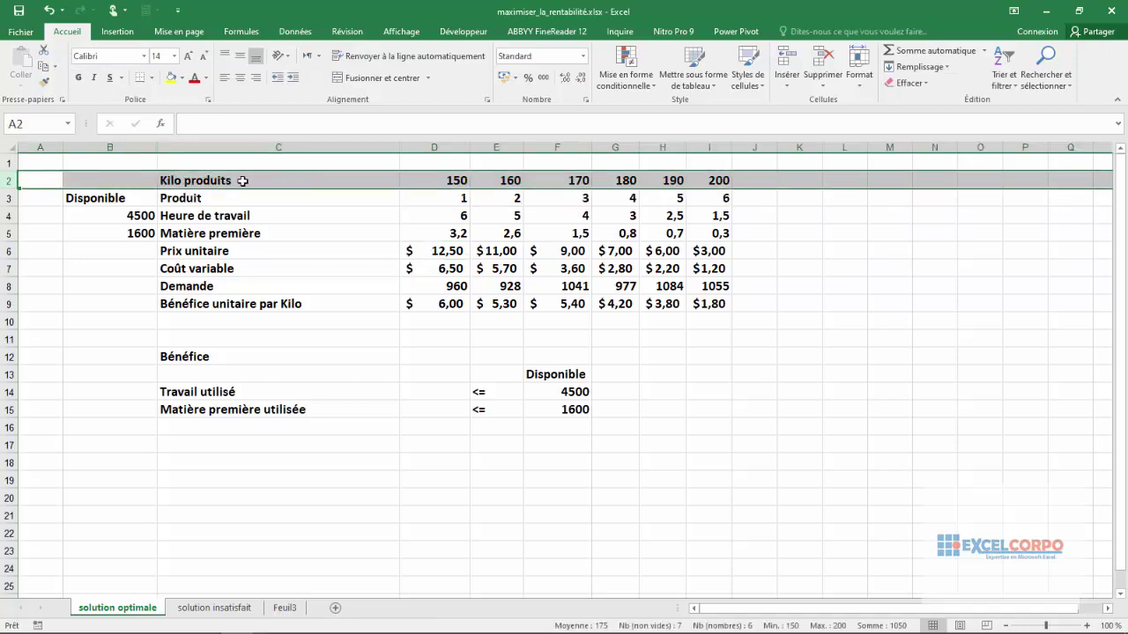
left_click(464, 198)
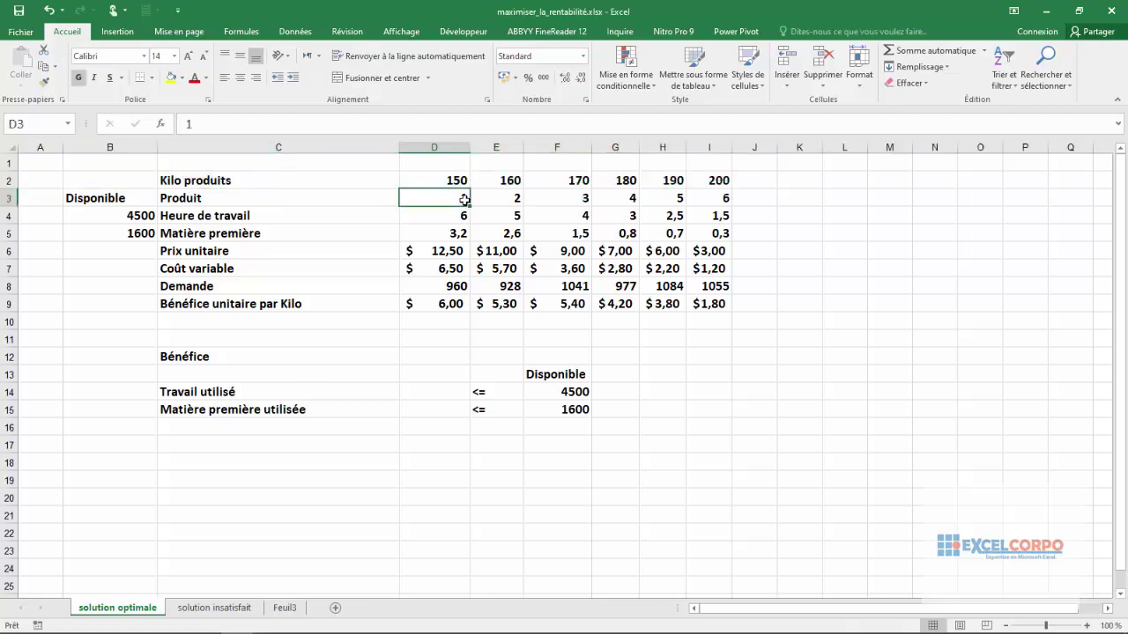
left_click(444, 184)
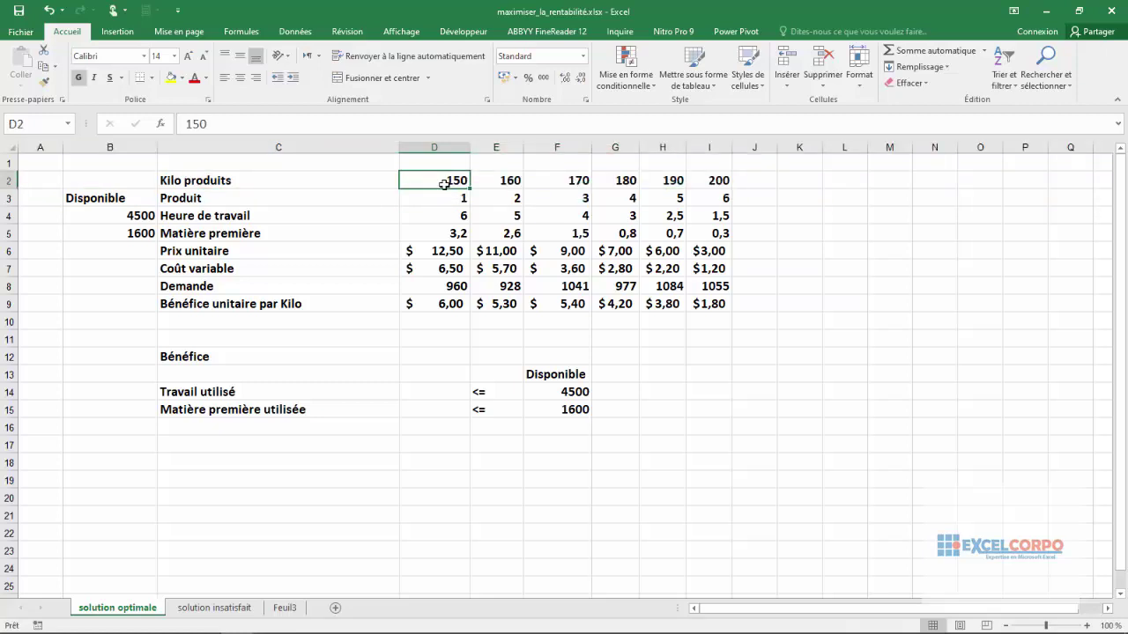
left_click(518, 199)
left_click(507, 182)
left_click(563, 182)
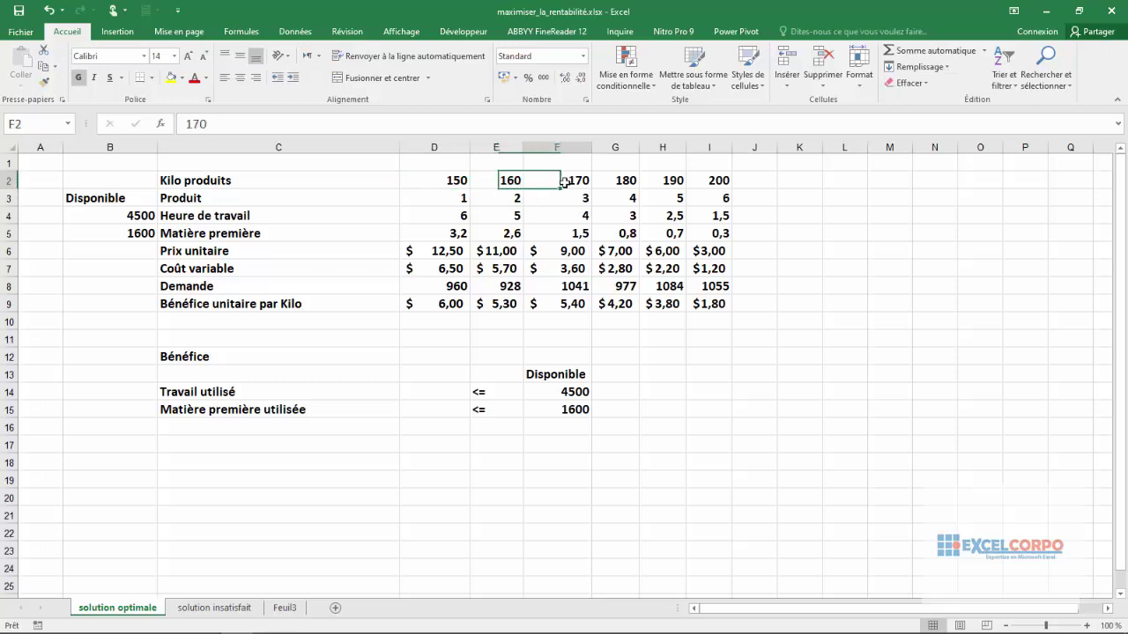
left_click(629, 184)
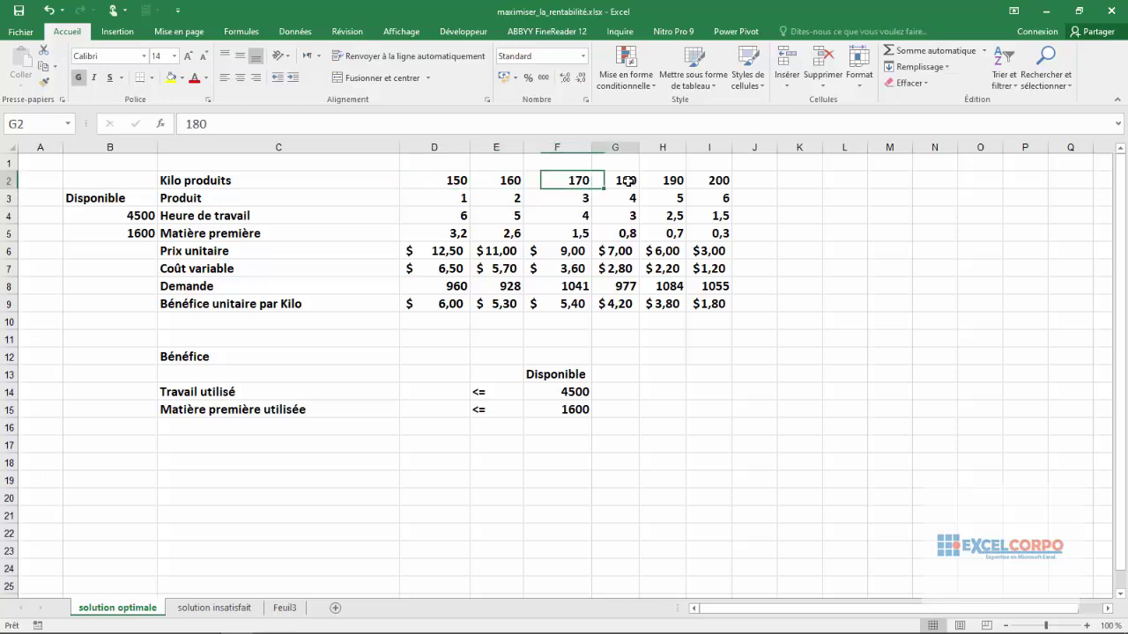
left_click(669, 181)
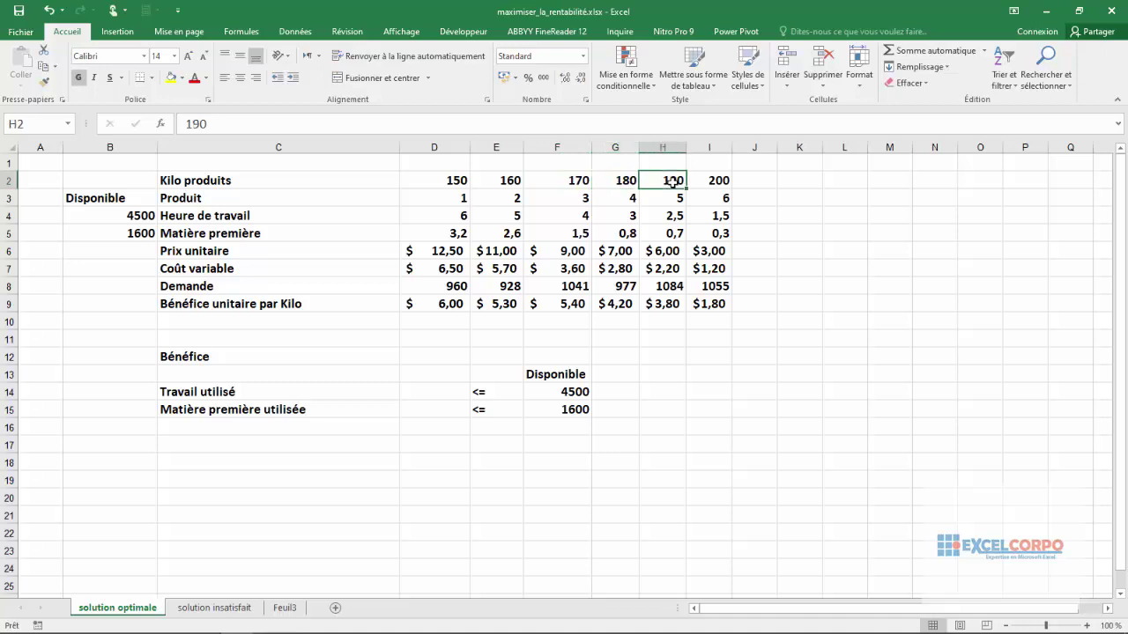
left_click(719, 180)
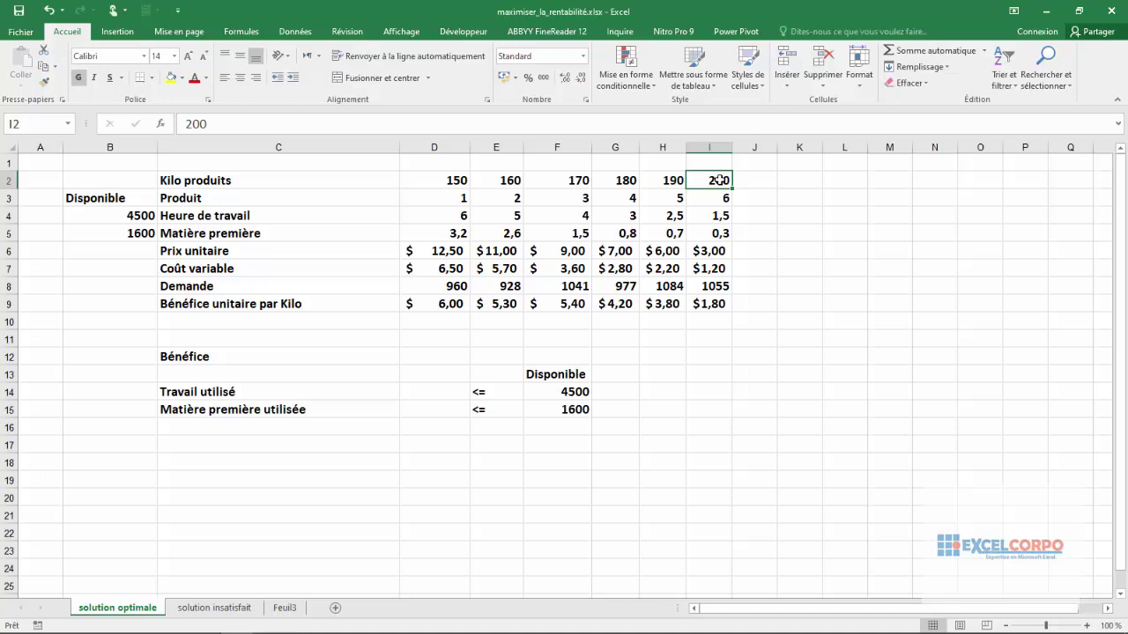
left_click(444, 203)
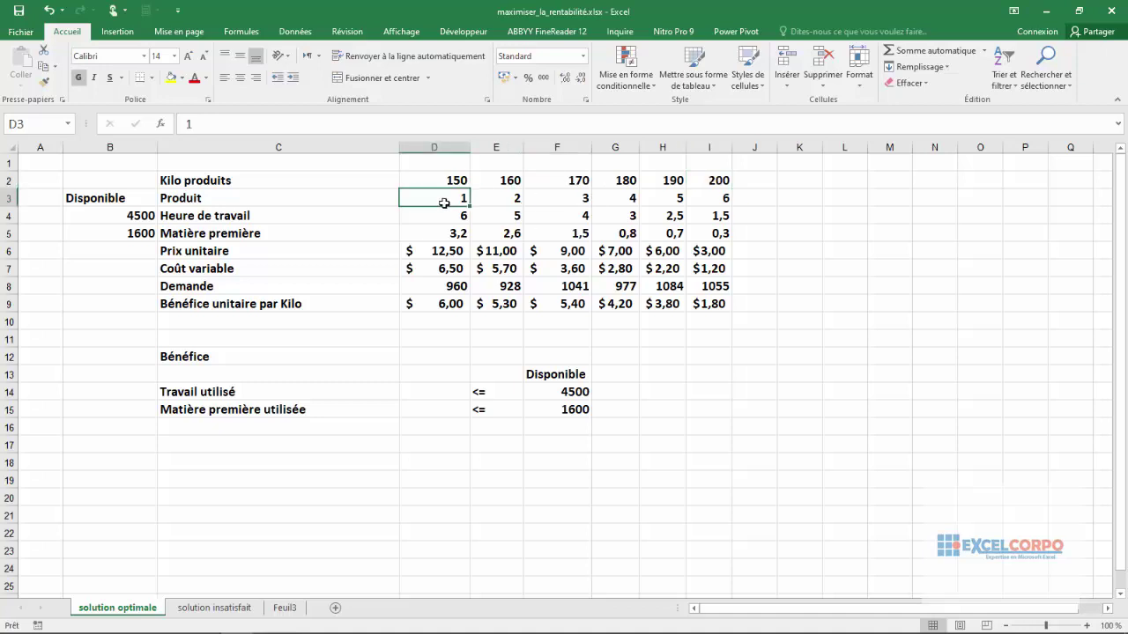
left_click_drag(444, 204, 714, 197)
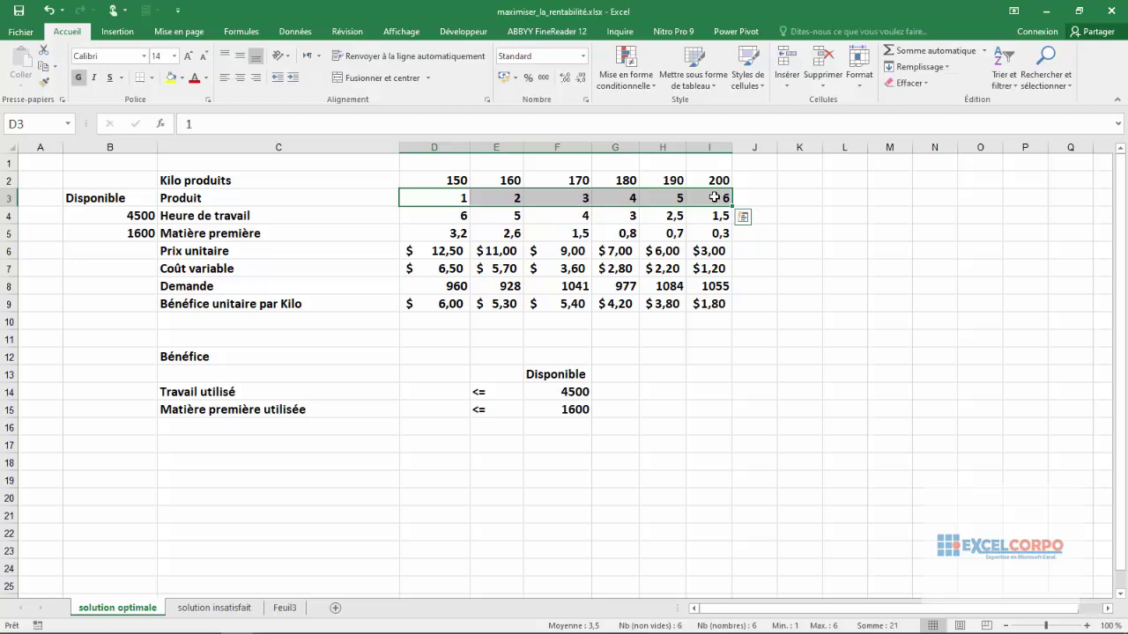
Step: Review the labour hours required per product in the Heure de travail row
left_click(6, 215)
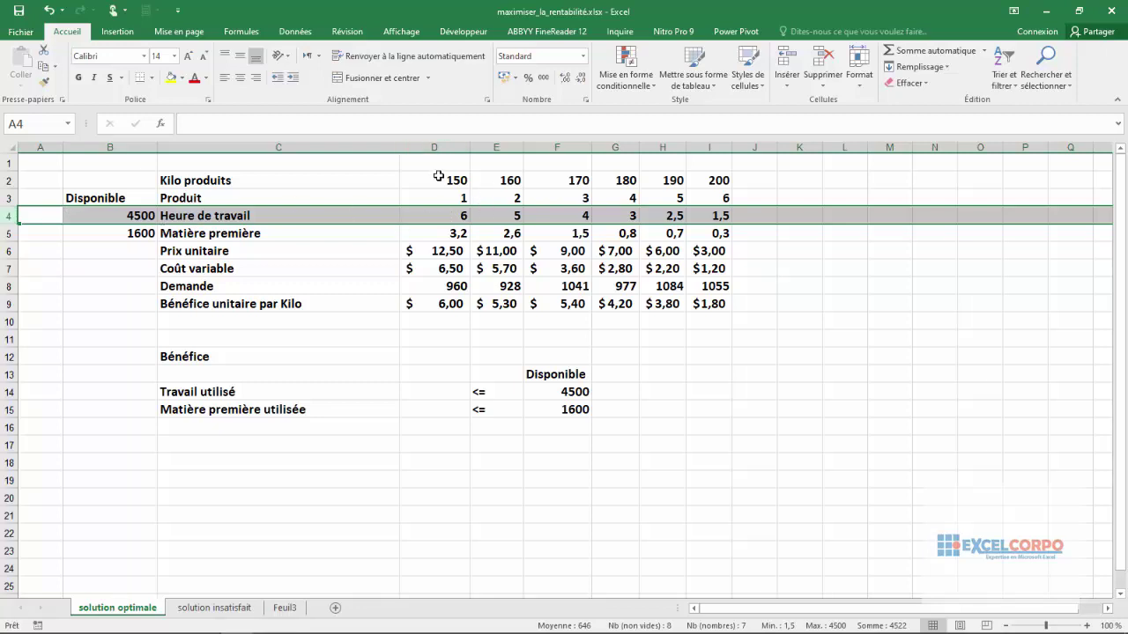
left_click(435, 218)
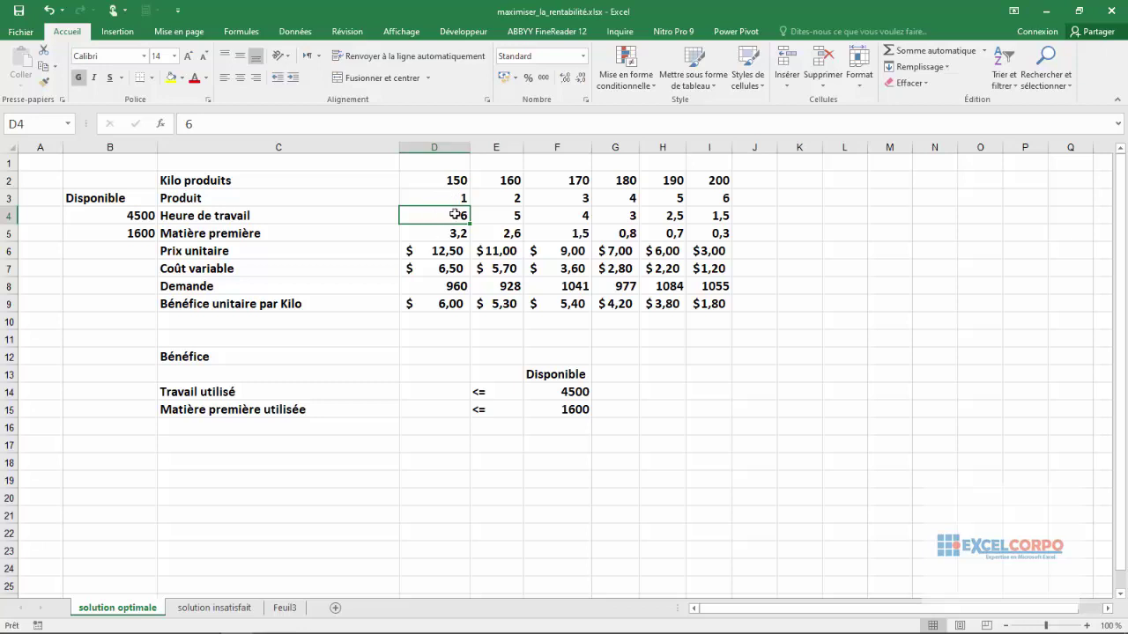
left_click(508, 215)
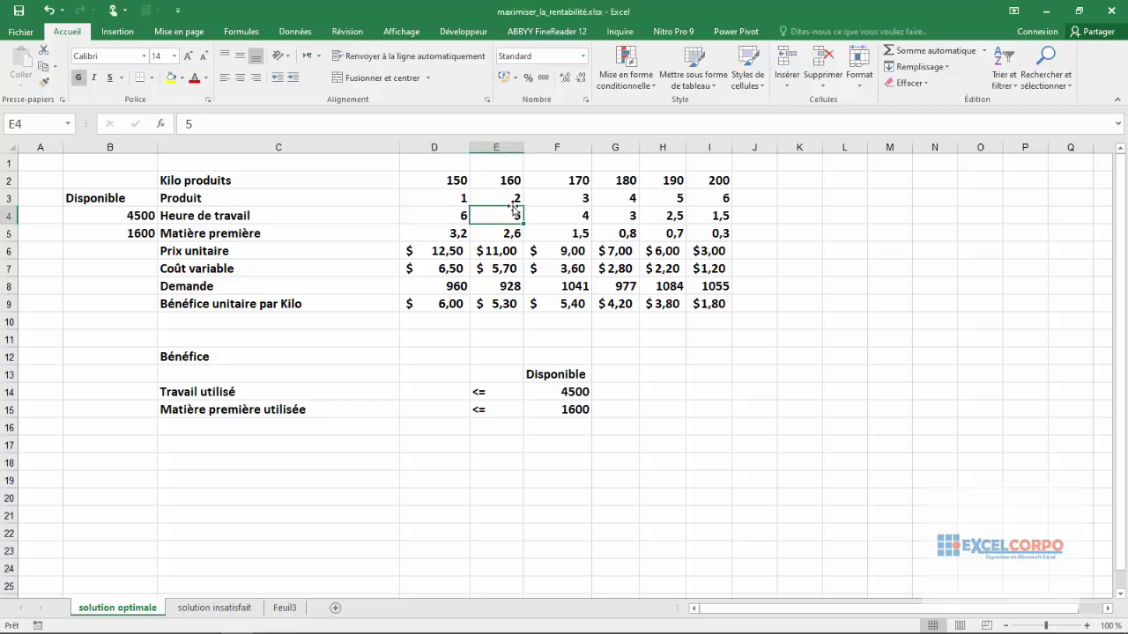
left_click(568, 214)
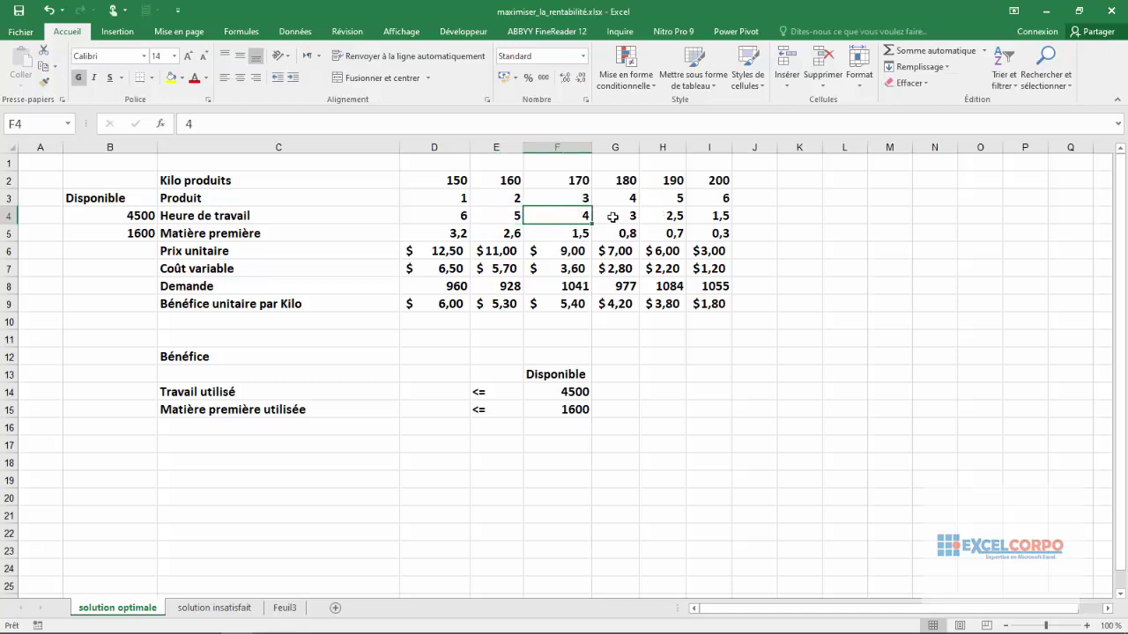
left_click(612, 216)
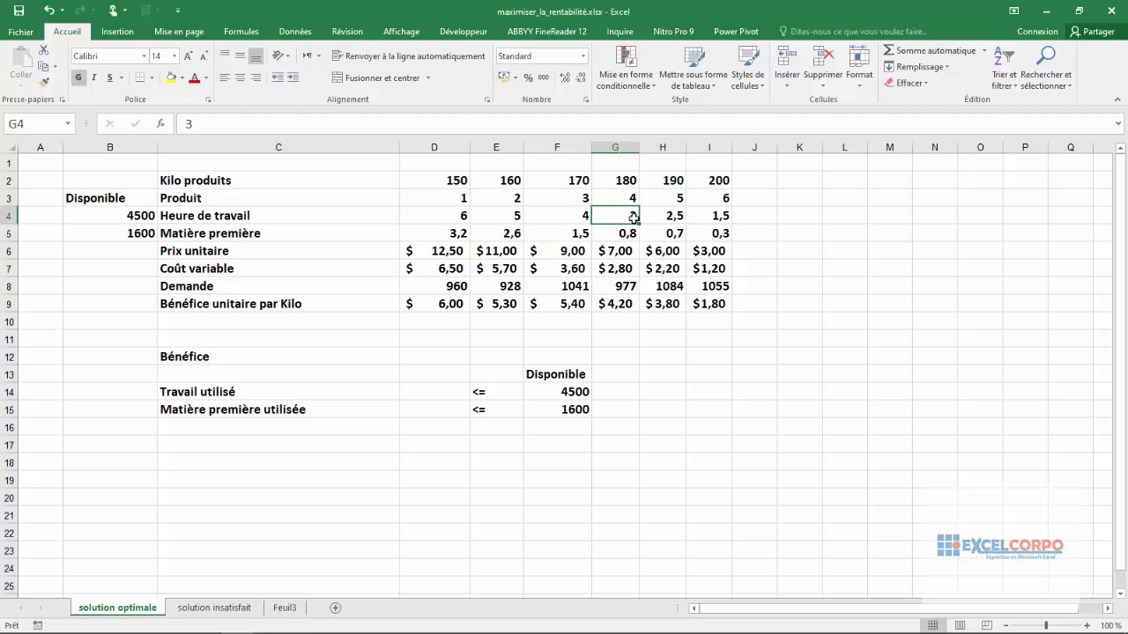
left_click(674, 219)
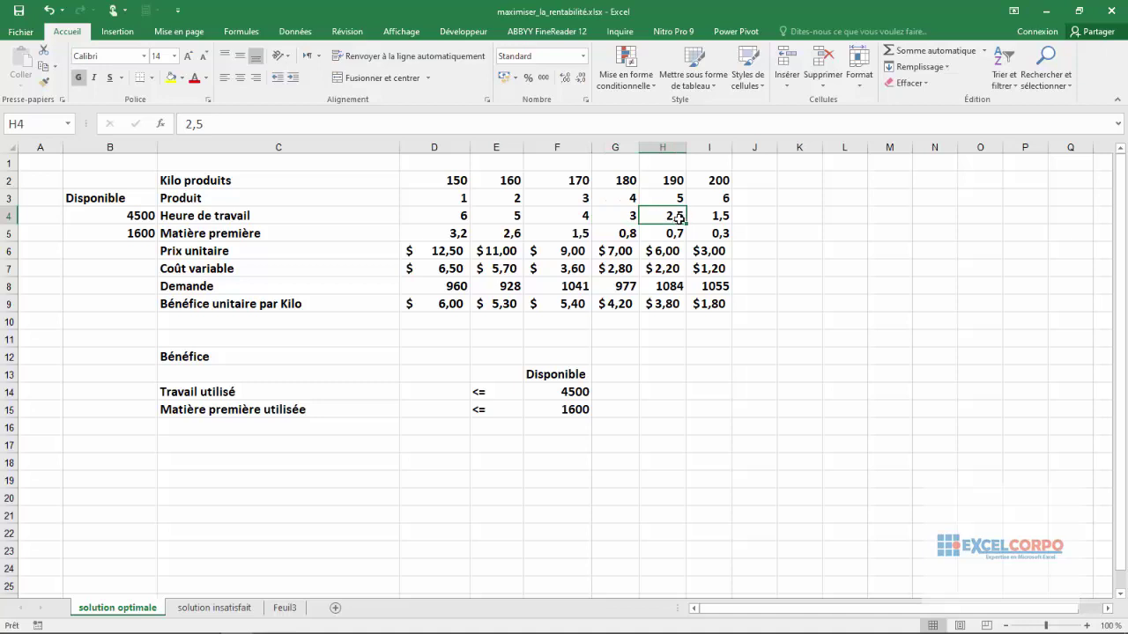
left_click(708, 216)
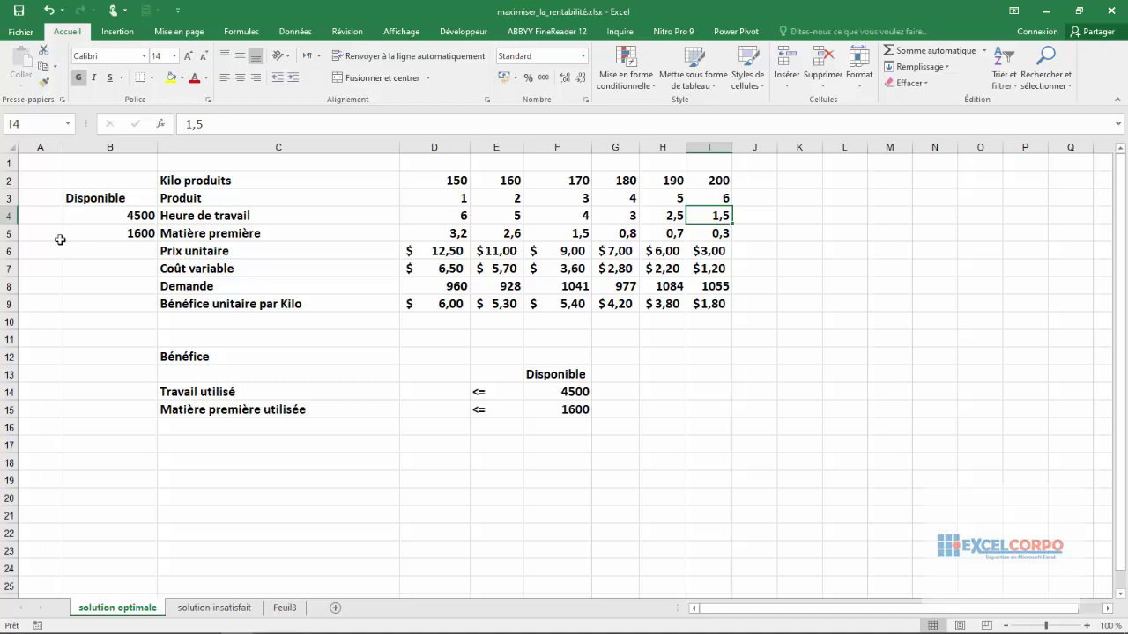
Step: Examine the raw material required per product in the Matière première row alongside the labour hours
left_click(9, 234)
left_click(271, 233)
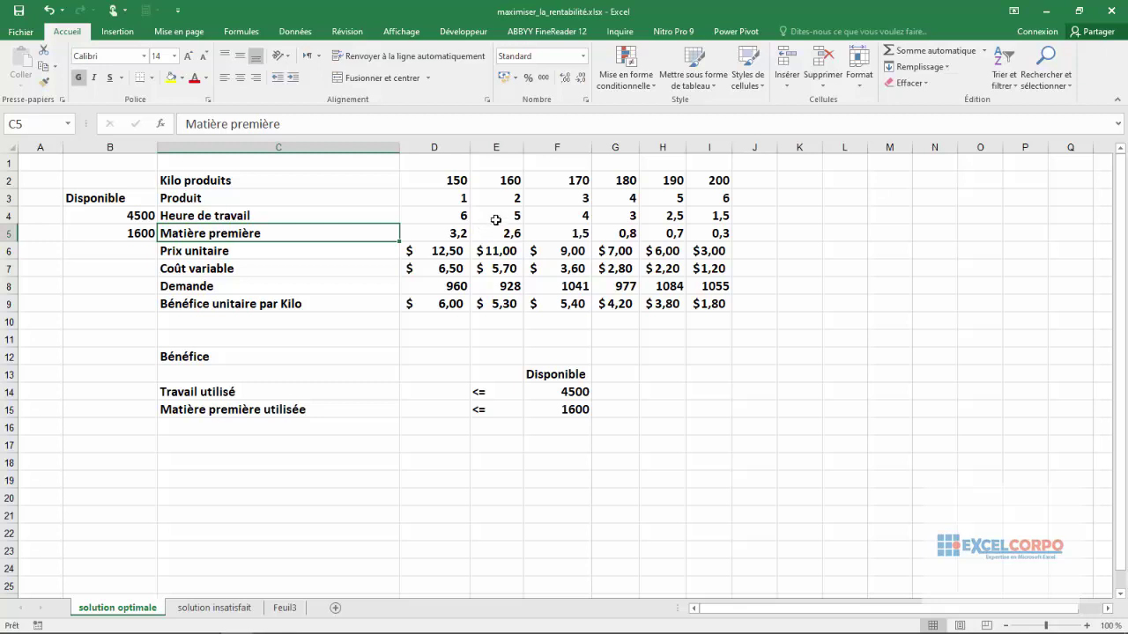
left_click(464, 213)
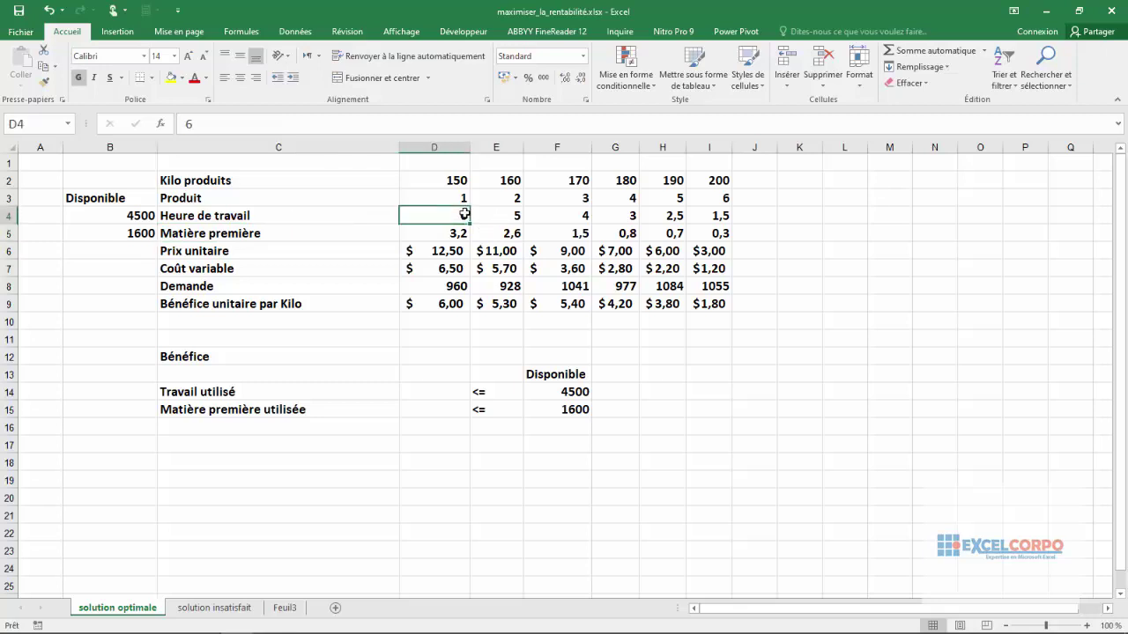
left_click(455, 231)
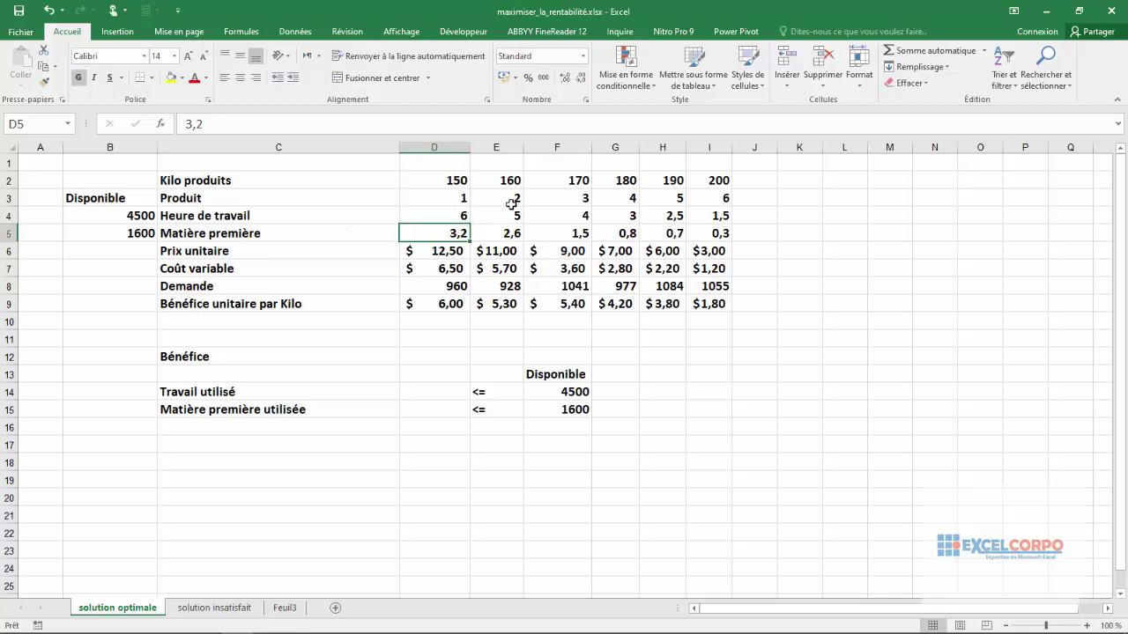
left_click(512, 218)
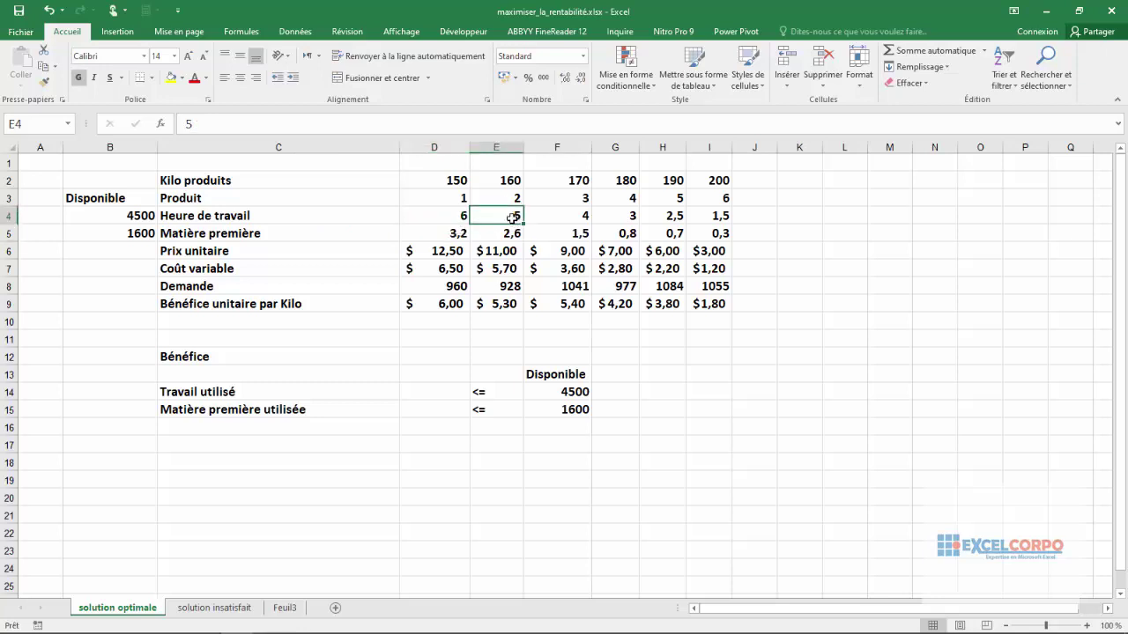
left_click(496, 236)
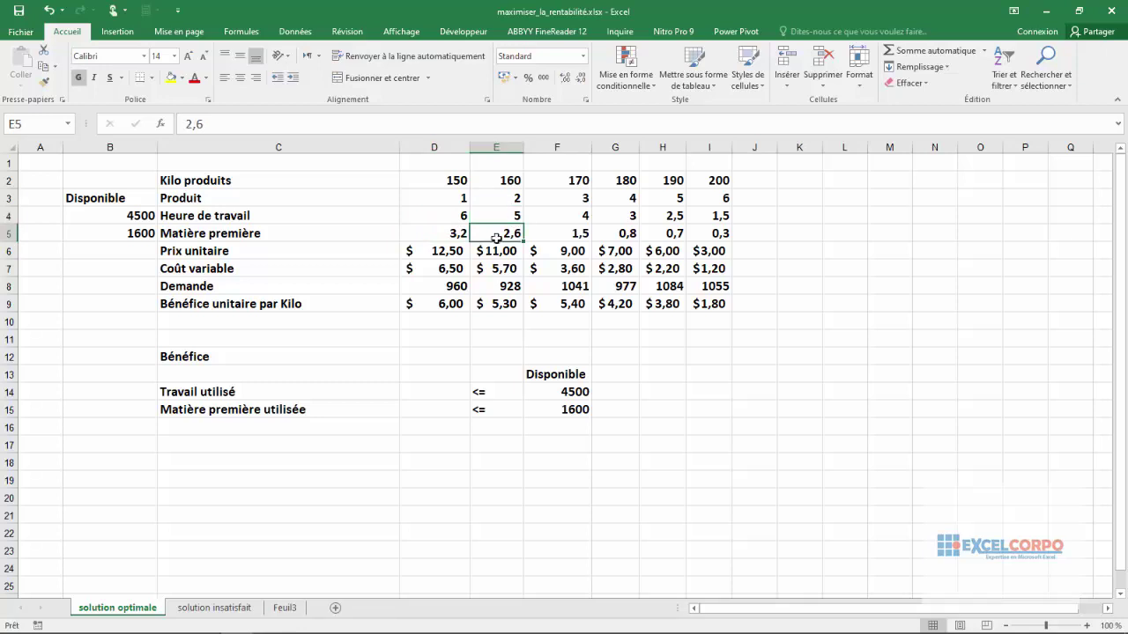
left_click(569, 220)
left_click(573, 233)
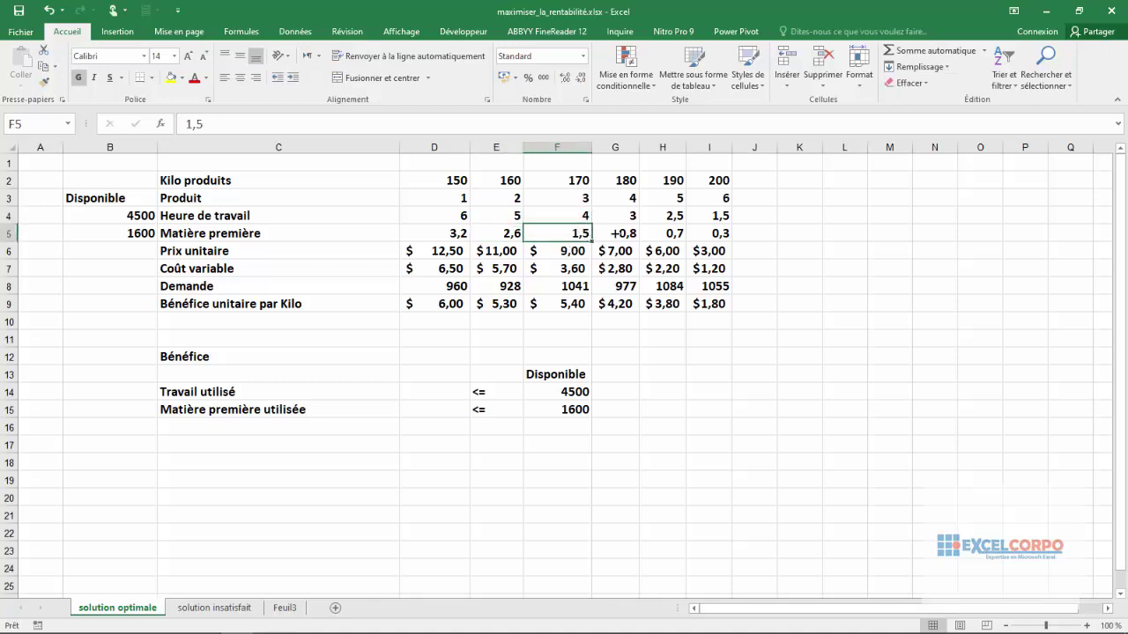
left_click(725, 233)
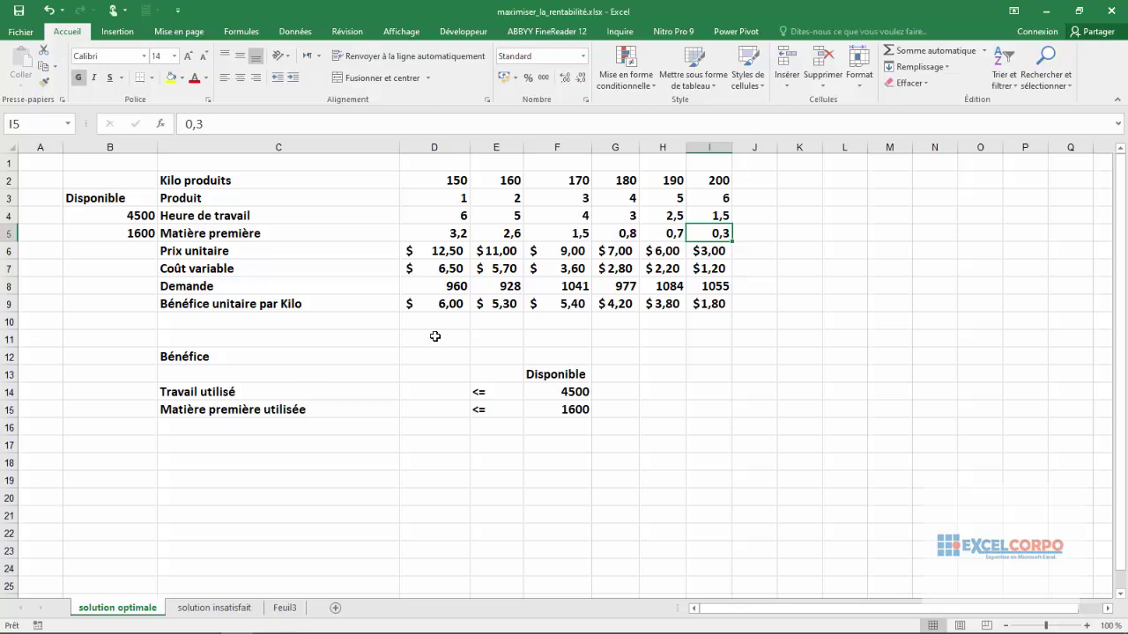
Step: Review the unit price of each of the six products in the Prix unitaire row
left_click(12, 253)
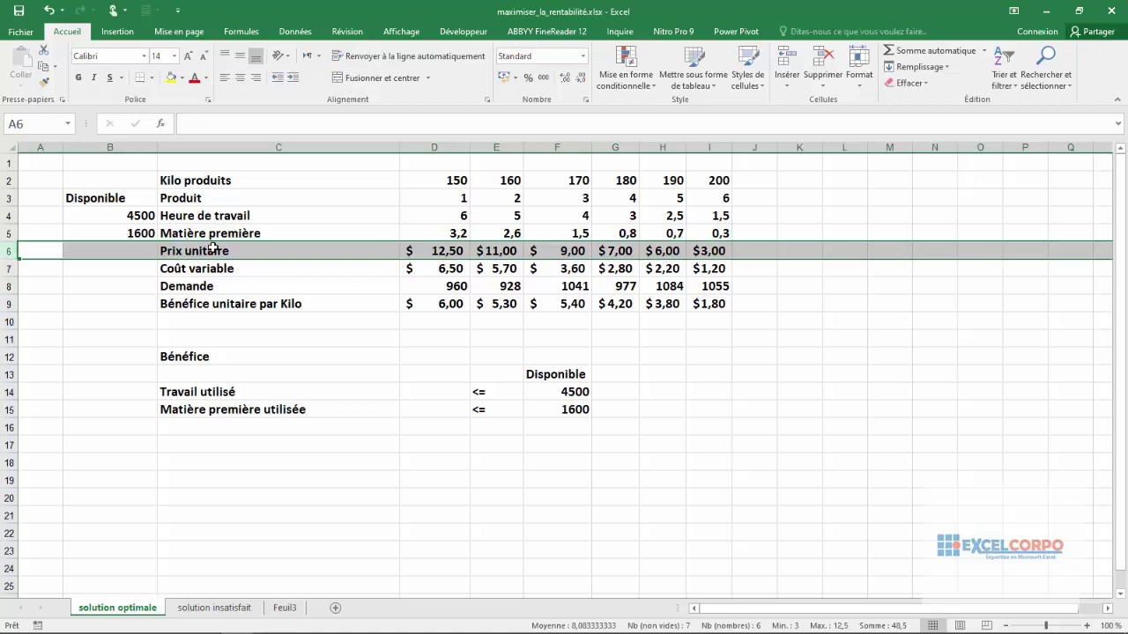
left_click(459, 250)
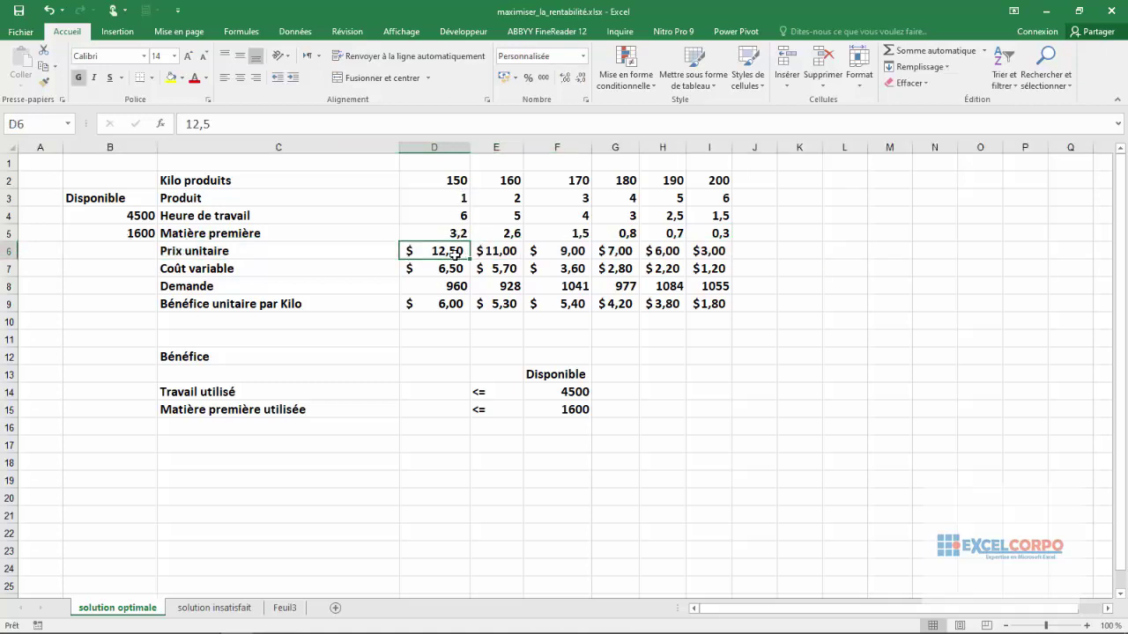
left_click(504, 254)
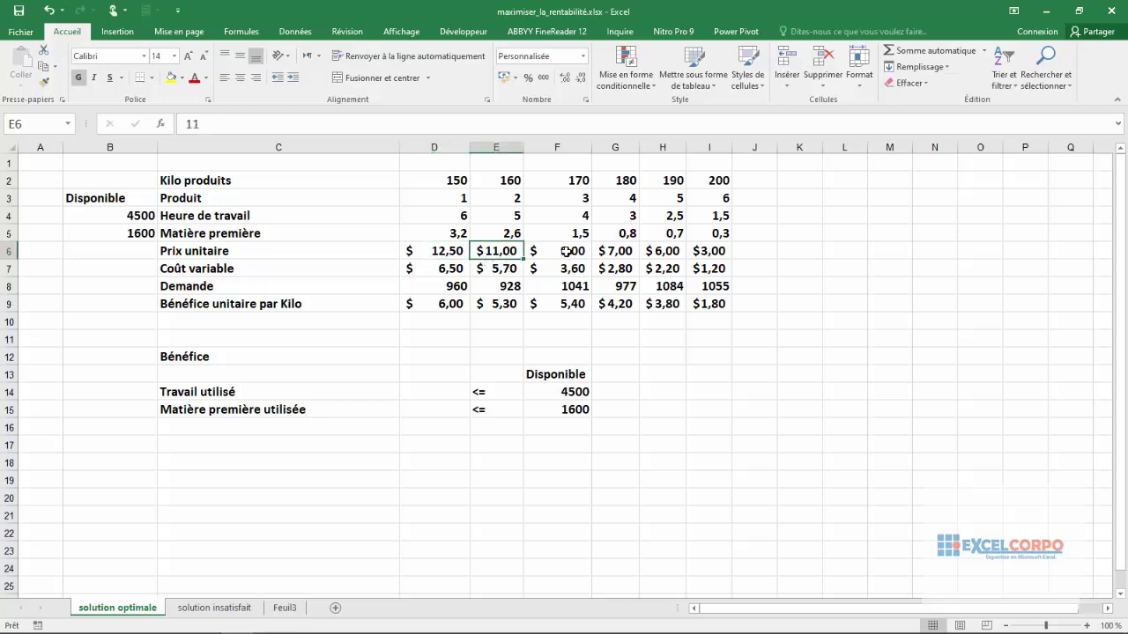
left_click(566, 252)
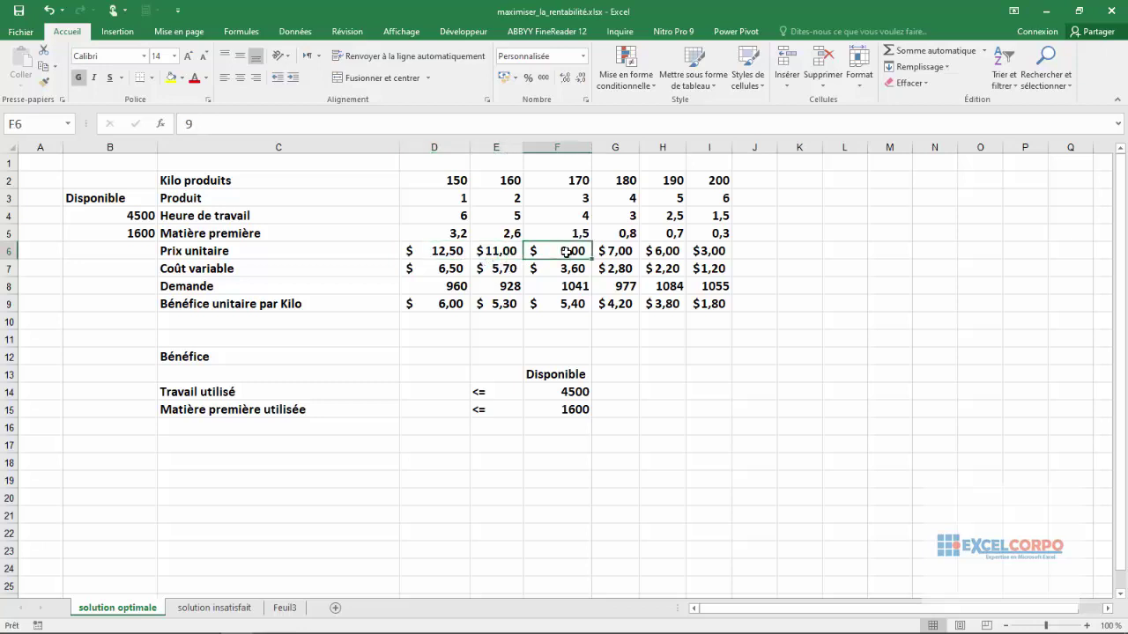
left_click(628, 252)
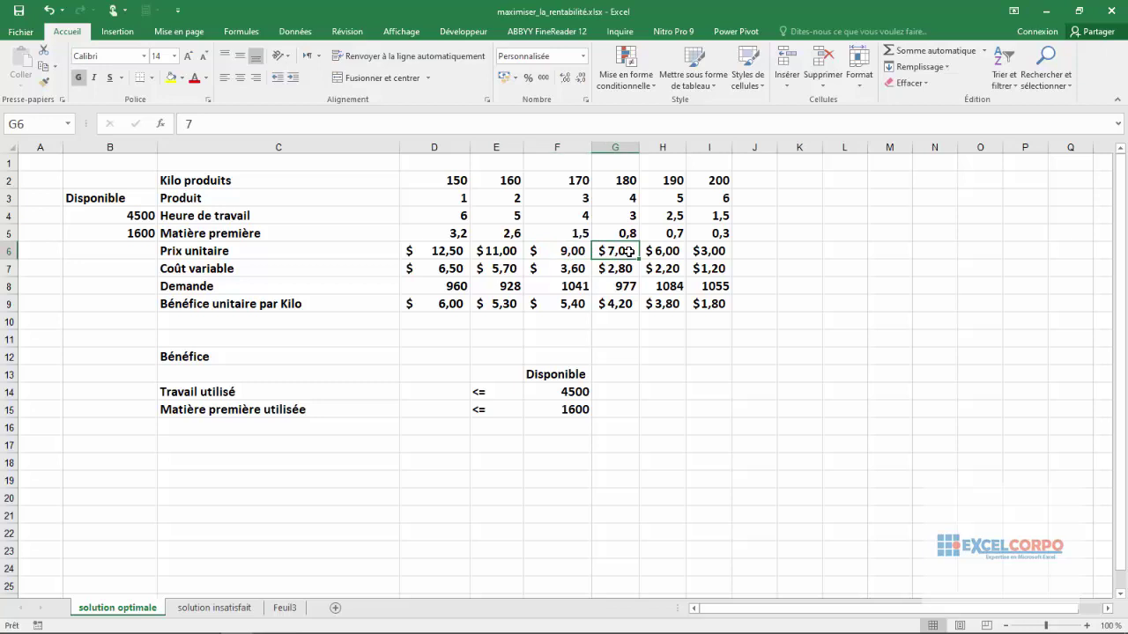
left_click(671, 252)
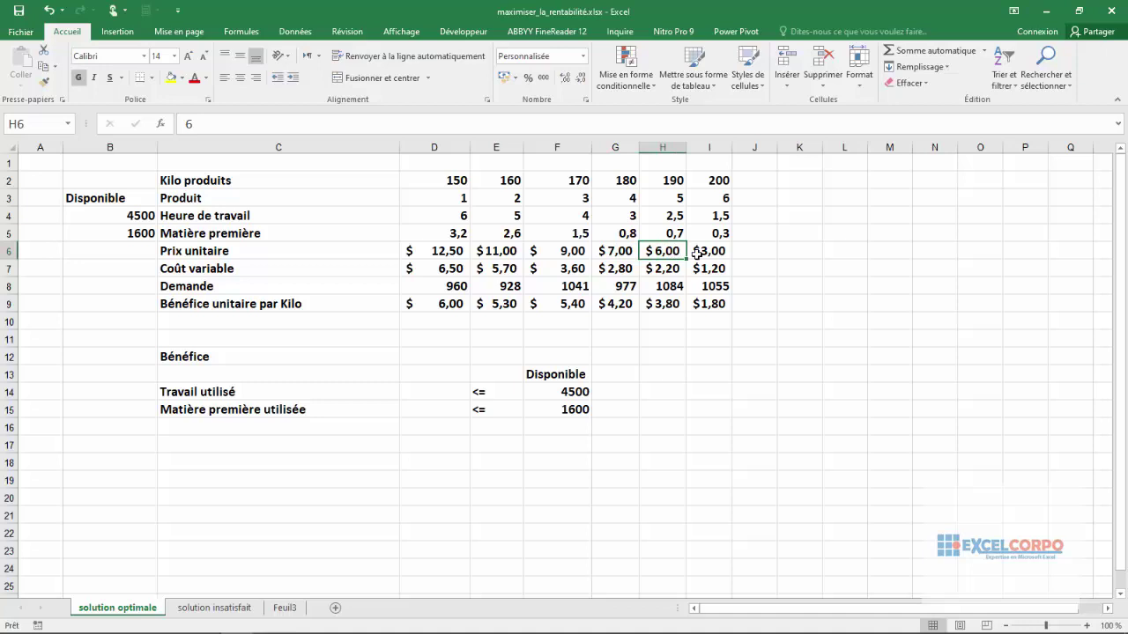
left_click(710, 253)
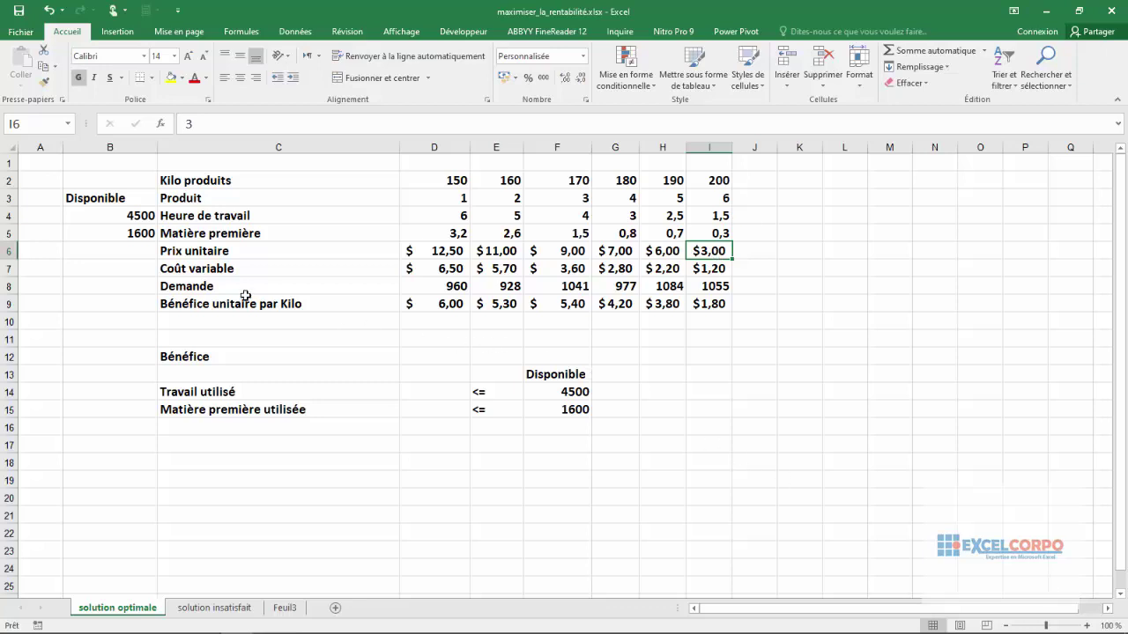
Step: Examine the Coût variable row and the formulas behind the Bénéfice unitaire par Kilo row
left_click(6, 269)
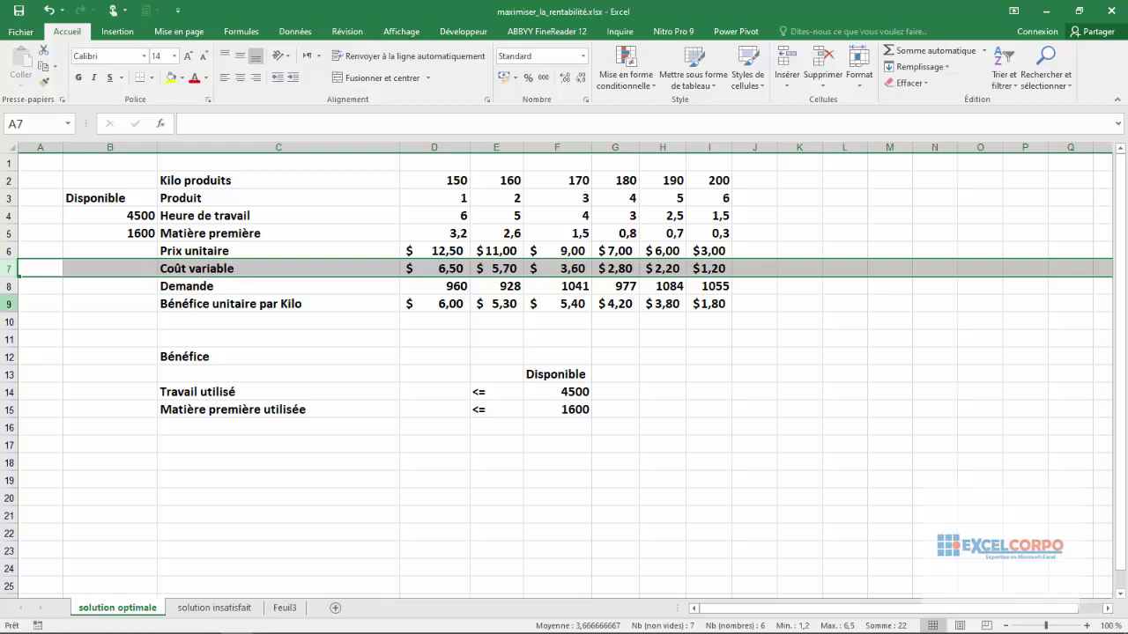
left_click(9, 304)
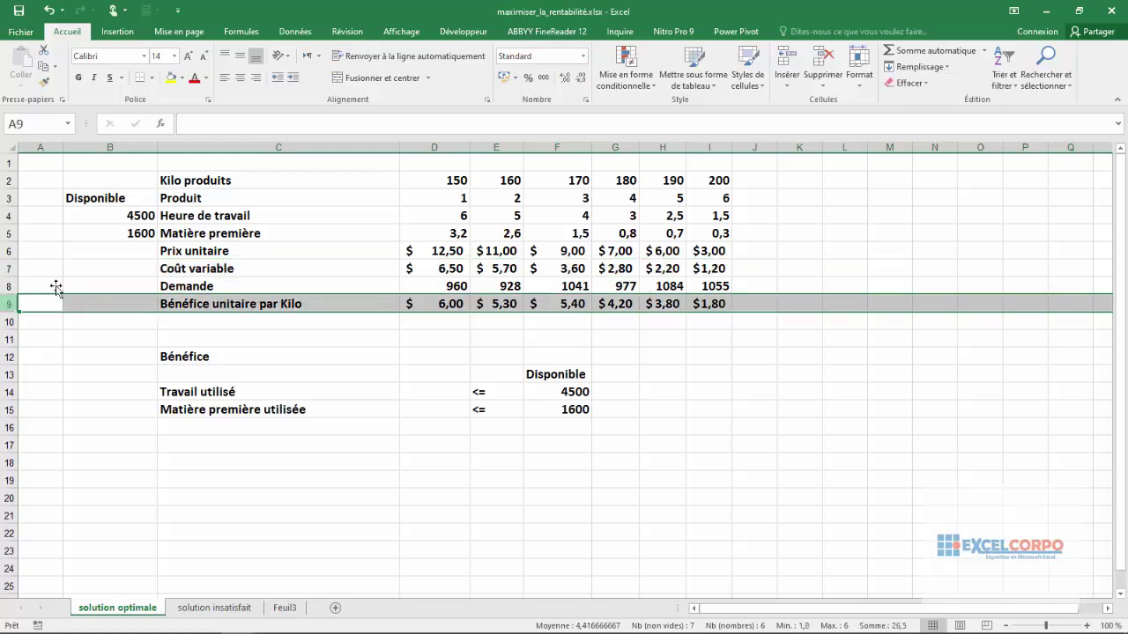
left_click(448, 304)
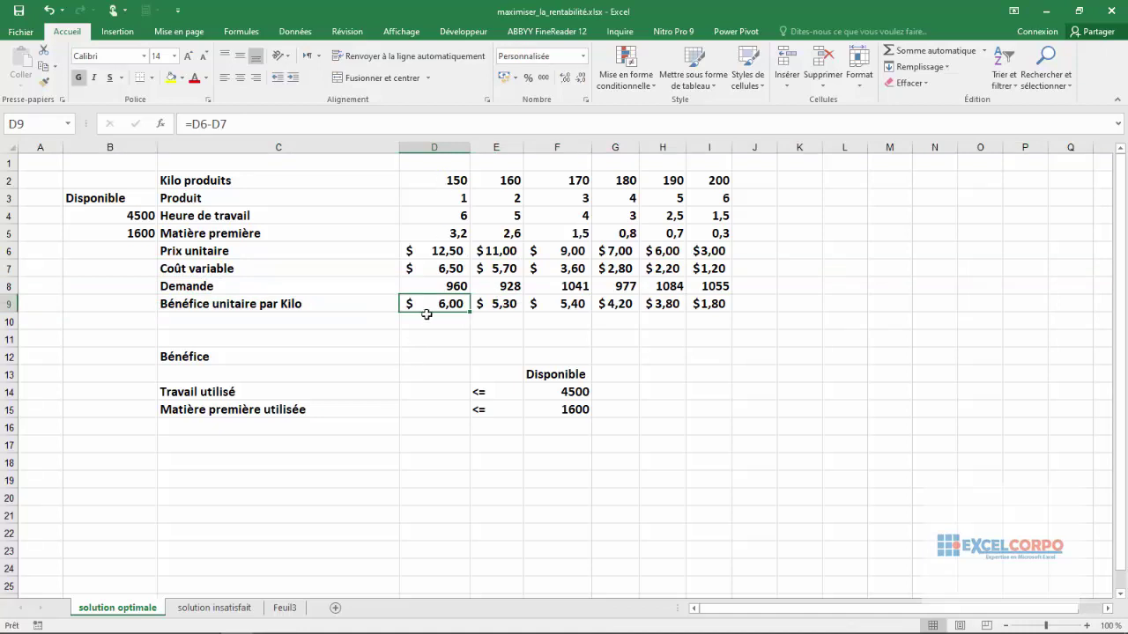
left_click(505, 303)
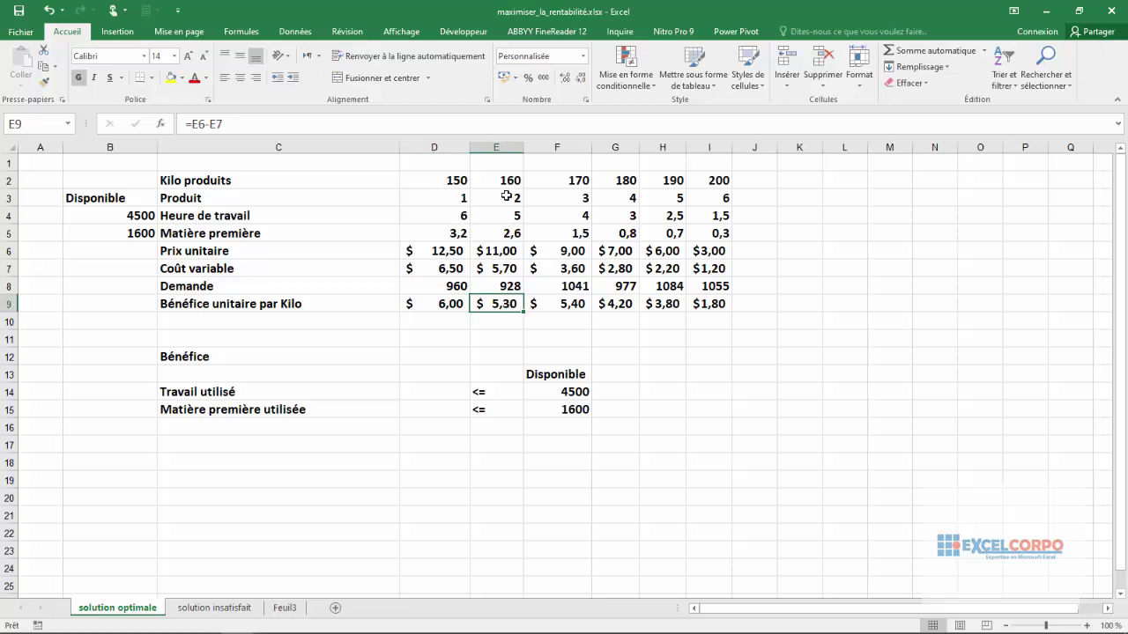
left_click(569, 303)
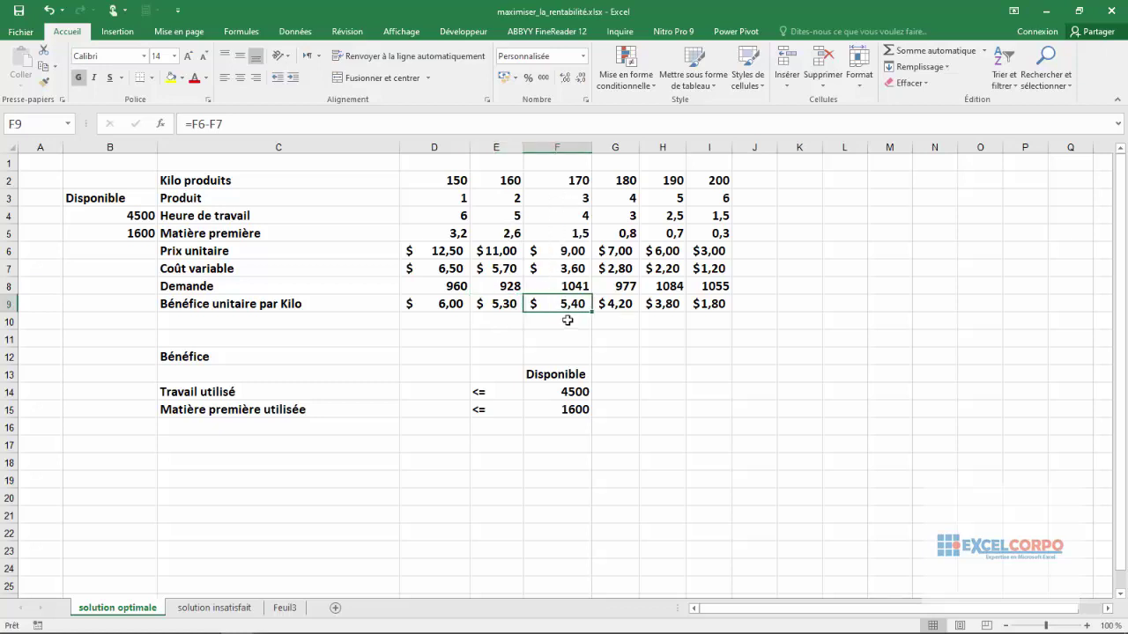
left_click(730, 303)
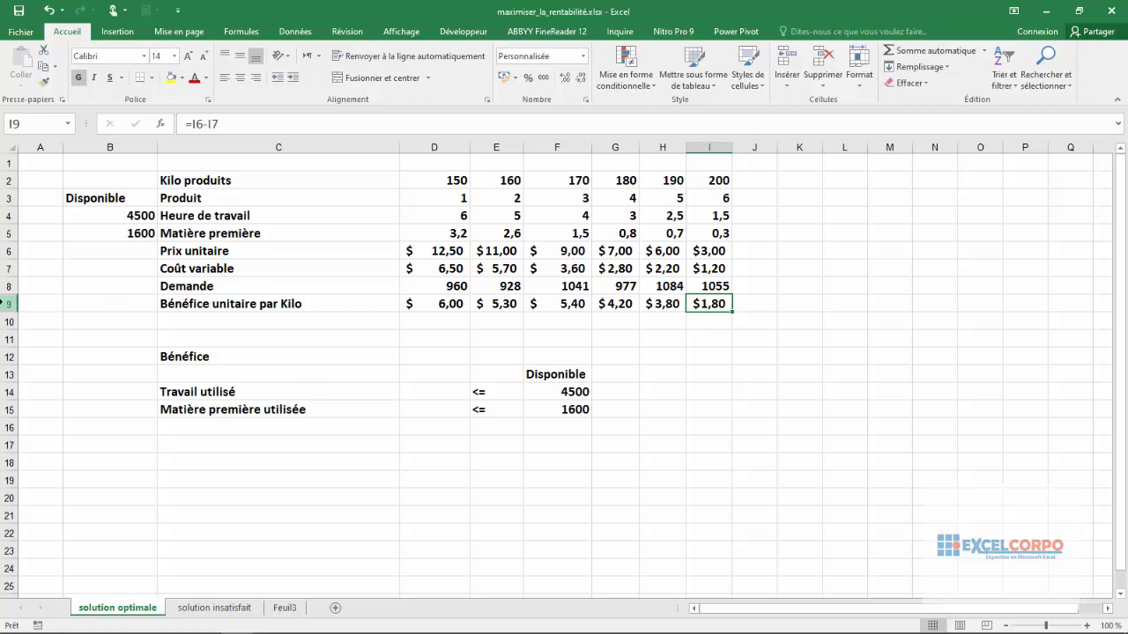
left_click(5, 303)
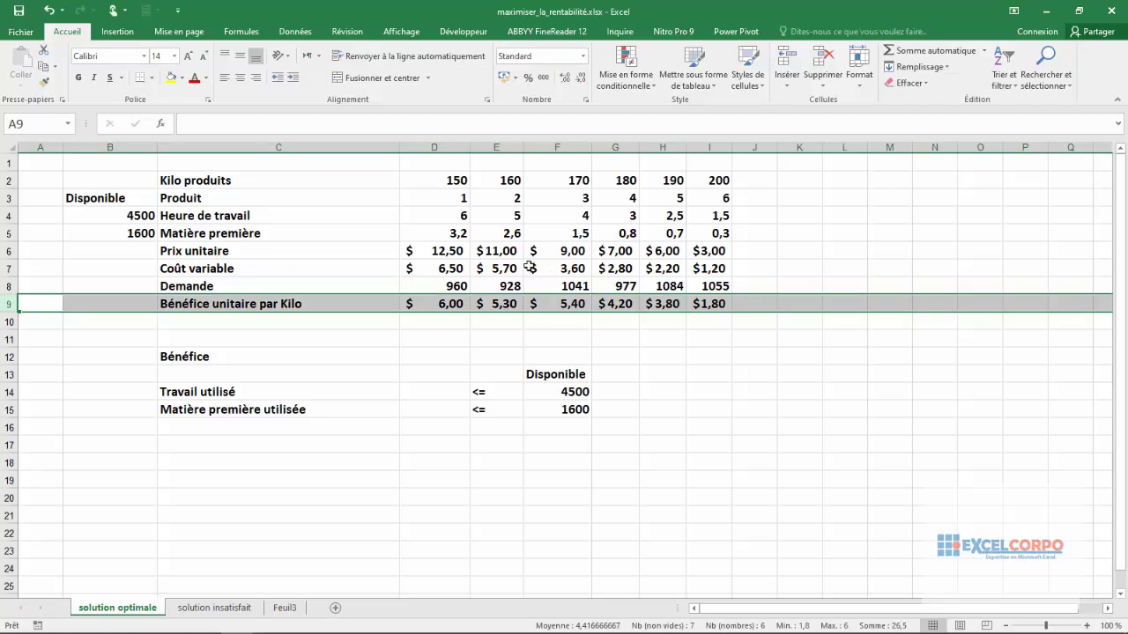
Step: Compare product 2's unit price and variable cost with its profit per kilo
left_click(498, 254)
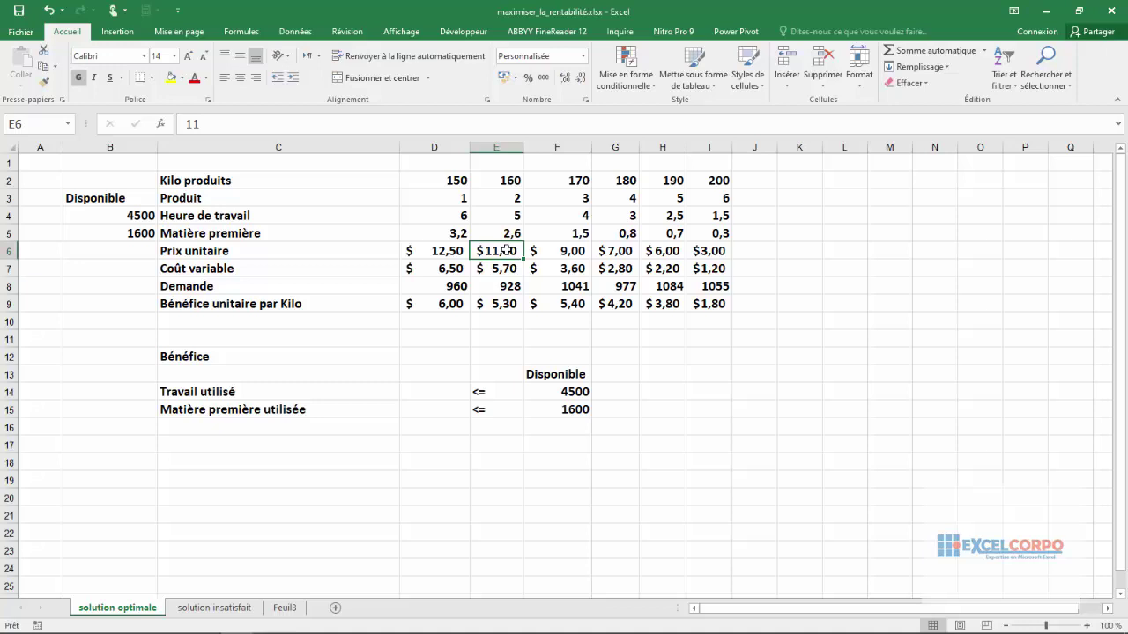
left_click(500, 266)
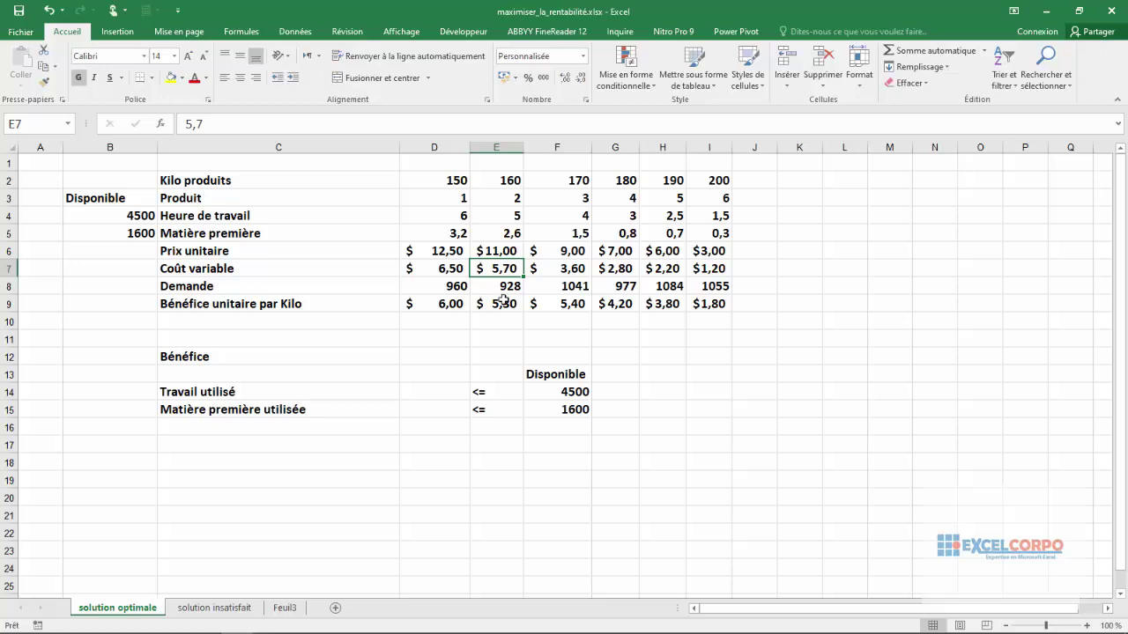
left_click(490, 304)
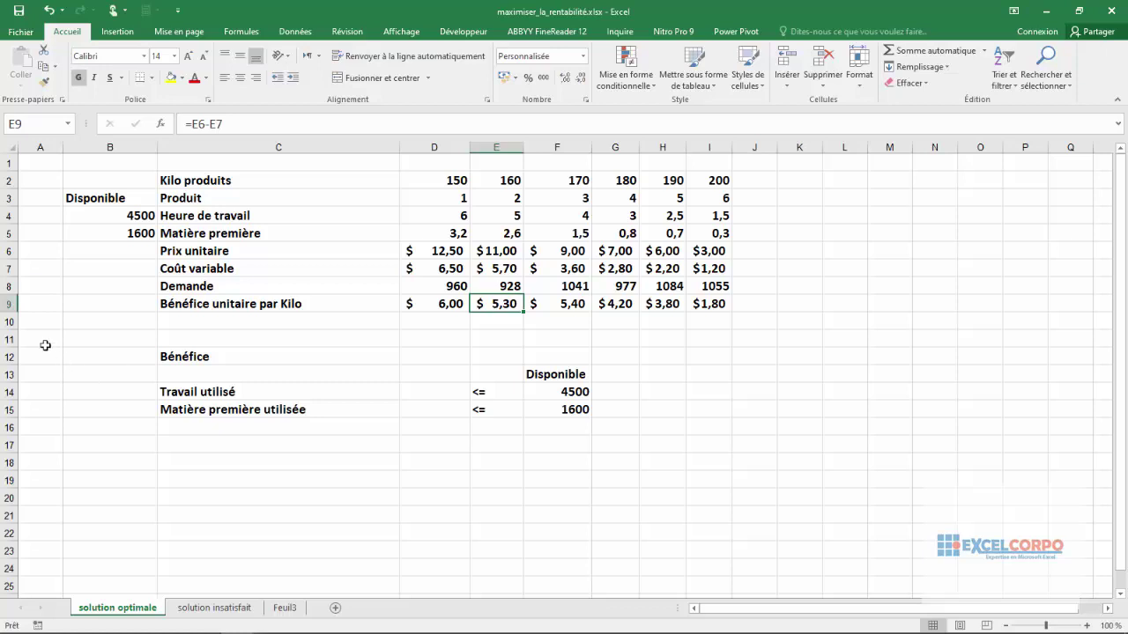
Step: Review the demand for each of the six products in the Demande row, returning to product 3
left_click(7, 284)
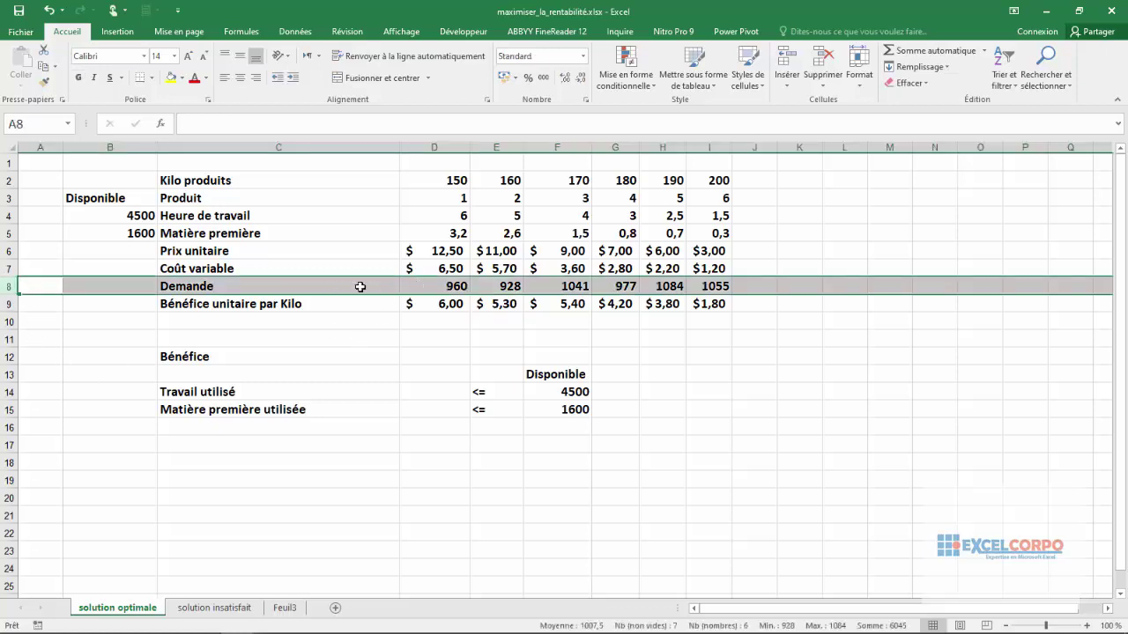
left_click(456, 286)
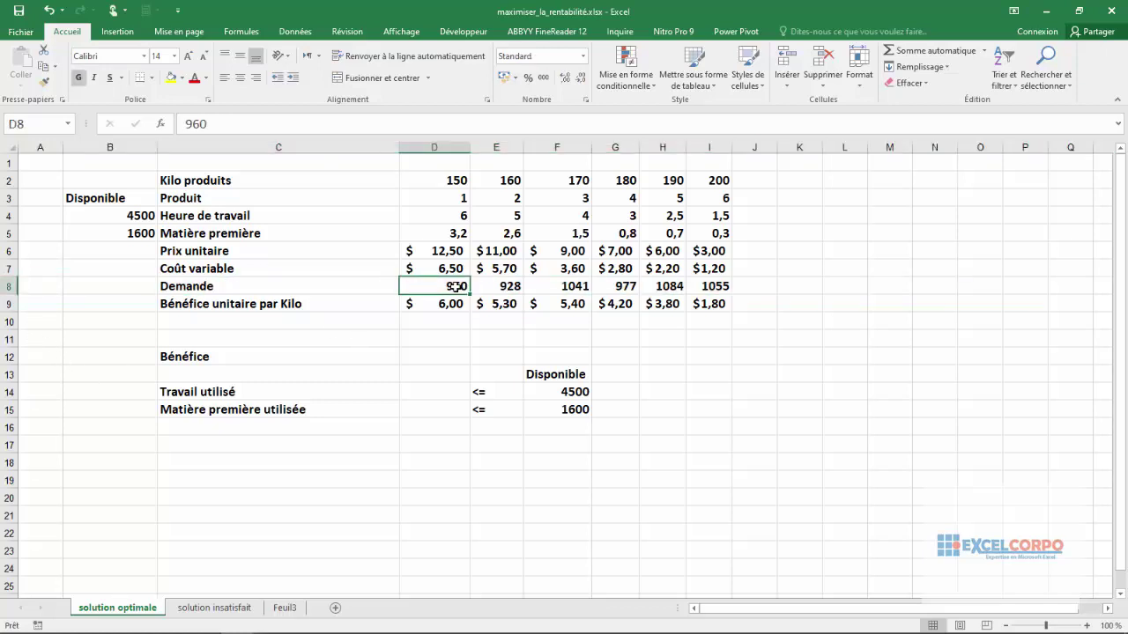
left_click(520, 284)
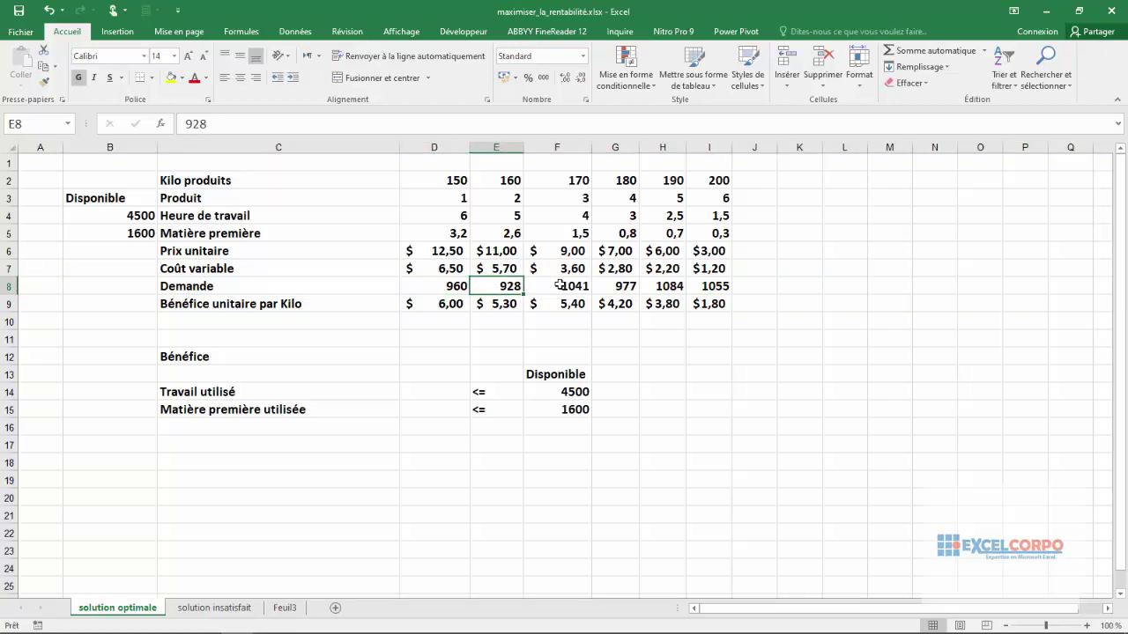
left_click(568, 285)
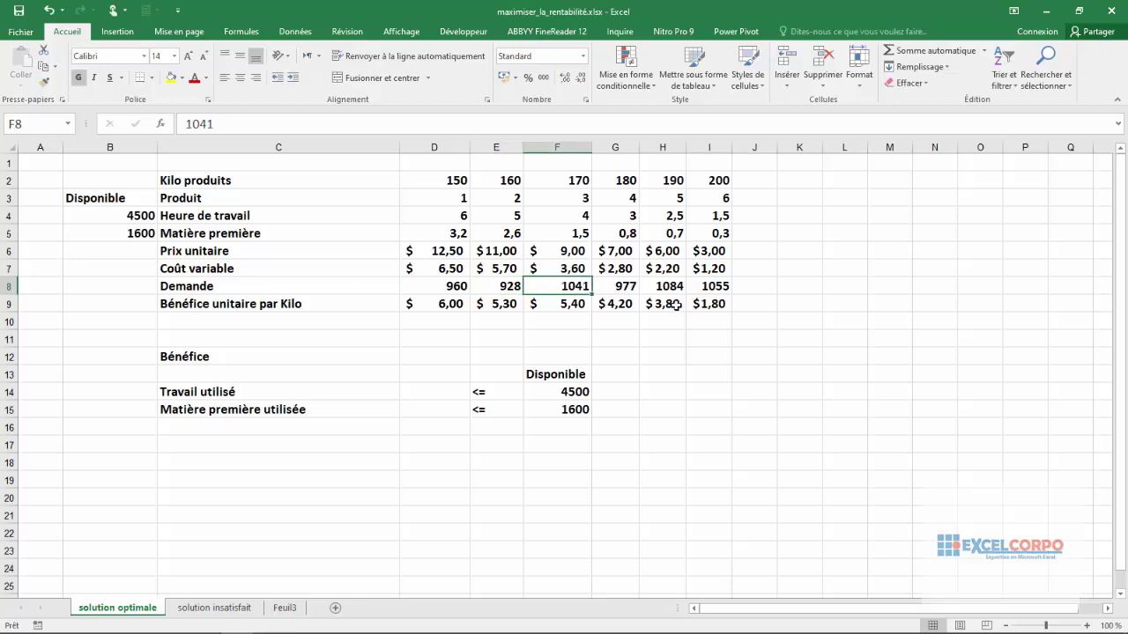
left_click(620, 286)
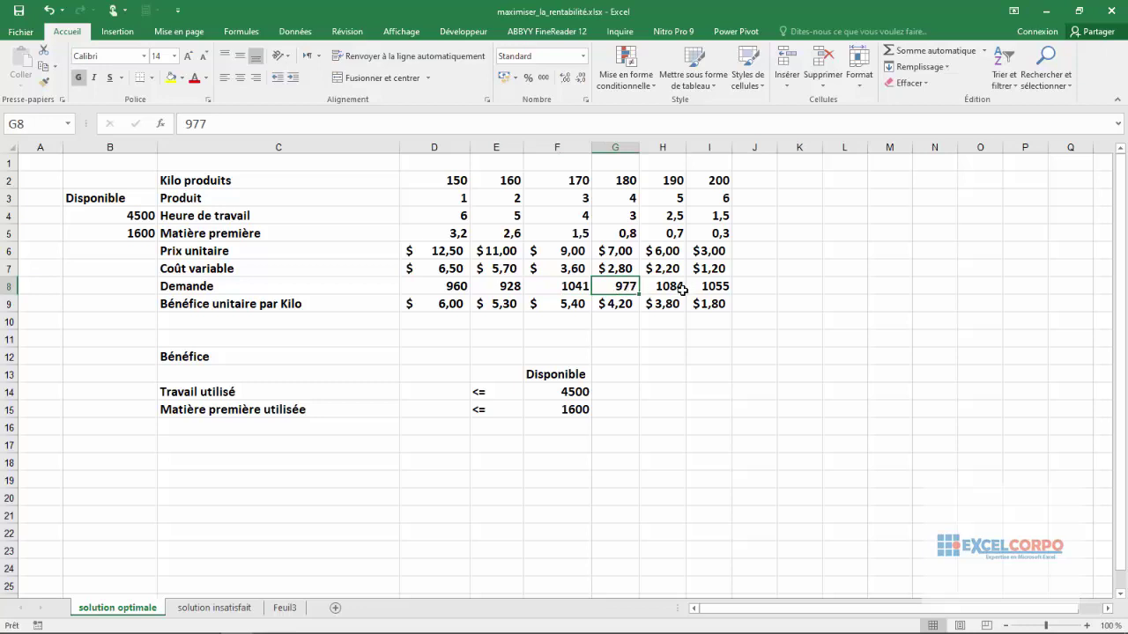
left_click(676, 289)
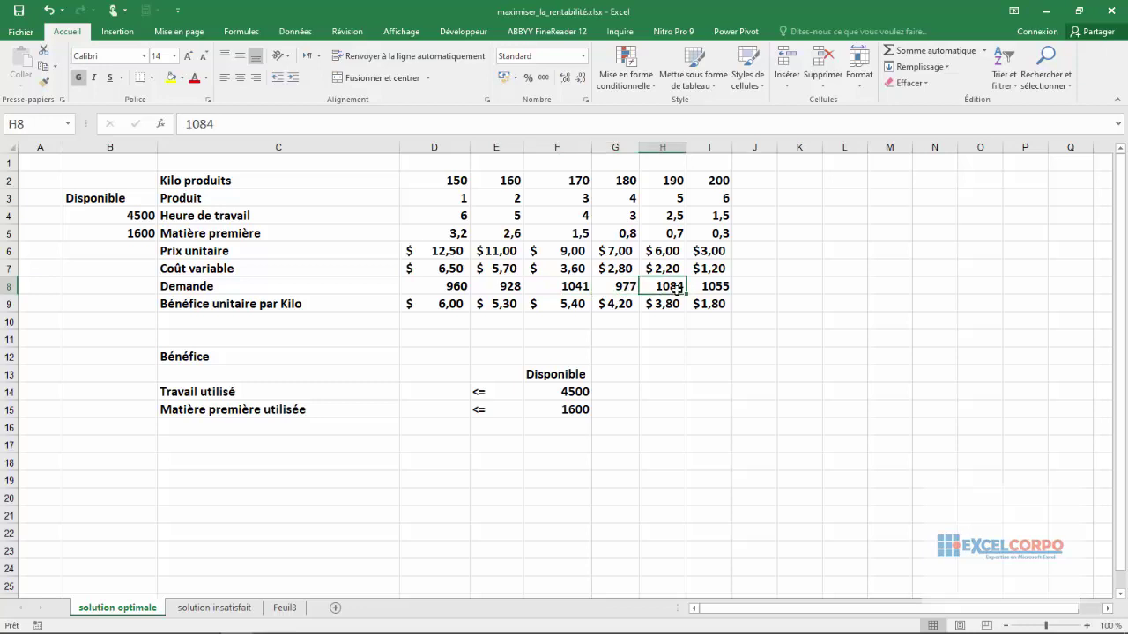
left_click(721, 286)
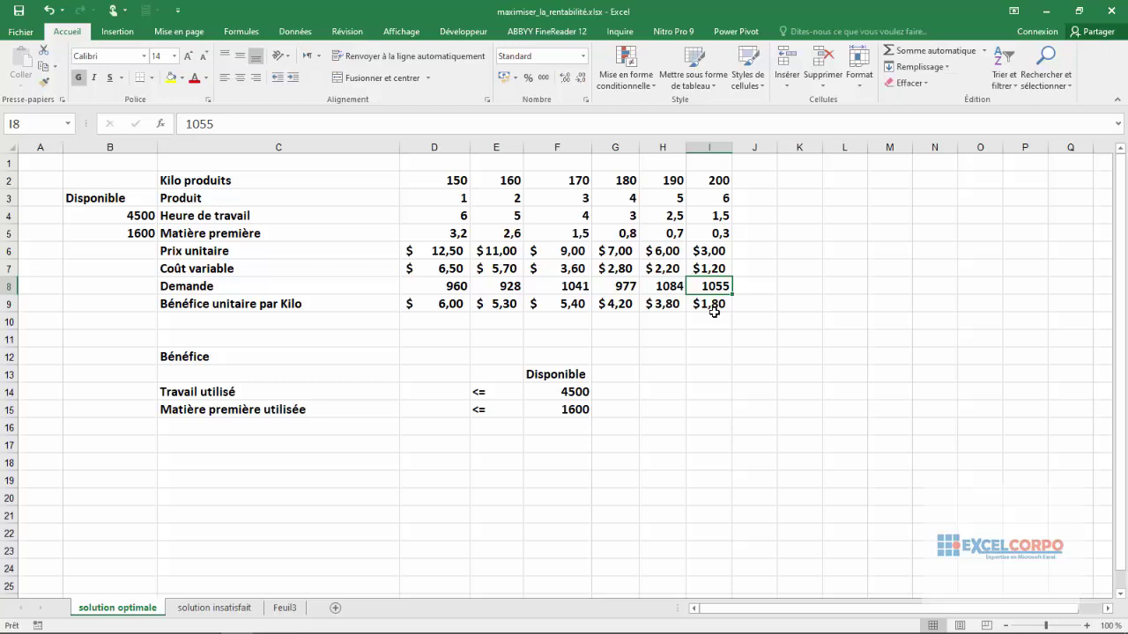
left_click(576, 284)
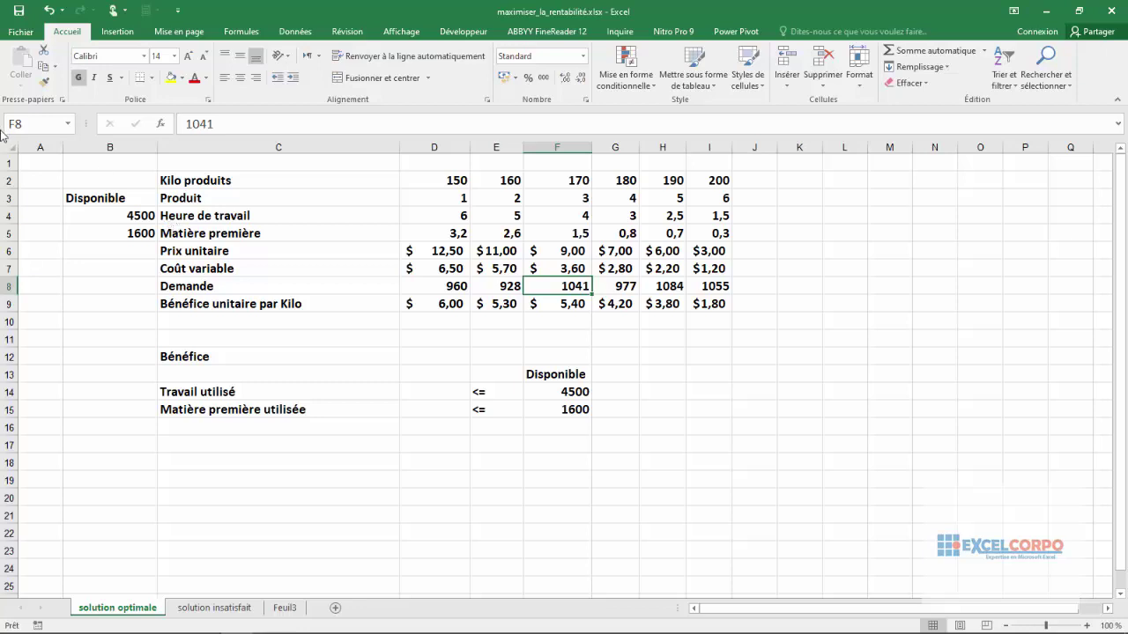
Step: Check the available labour hours and raw material in the Disponible column
left_click(149, 216)
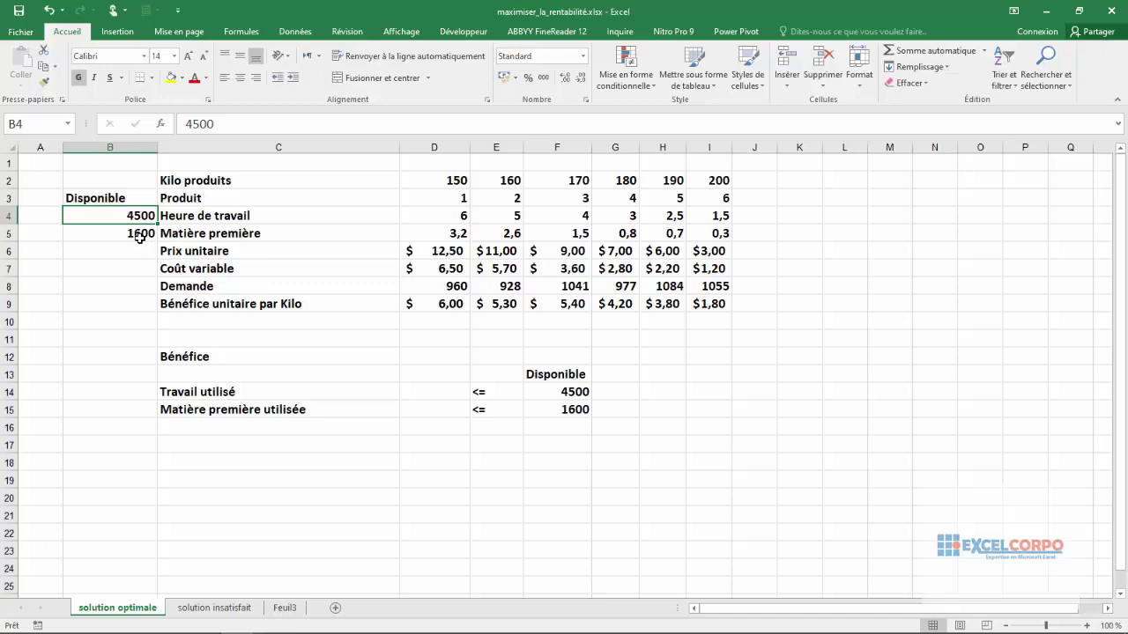
left_click(141, 234)
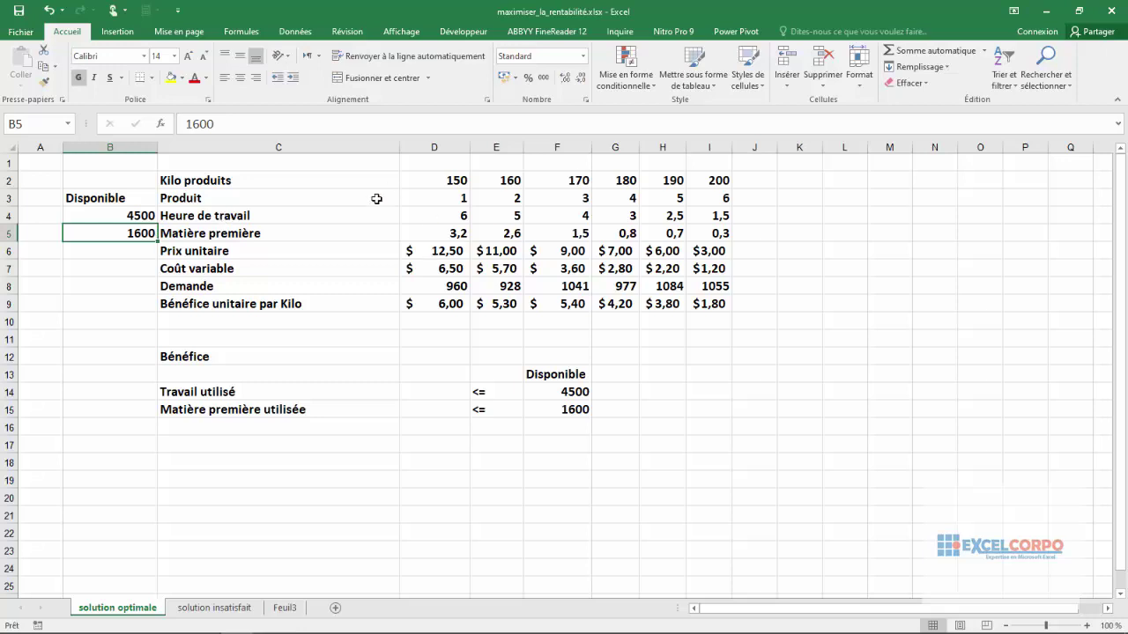
left_click(106, 215)
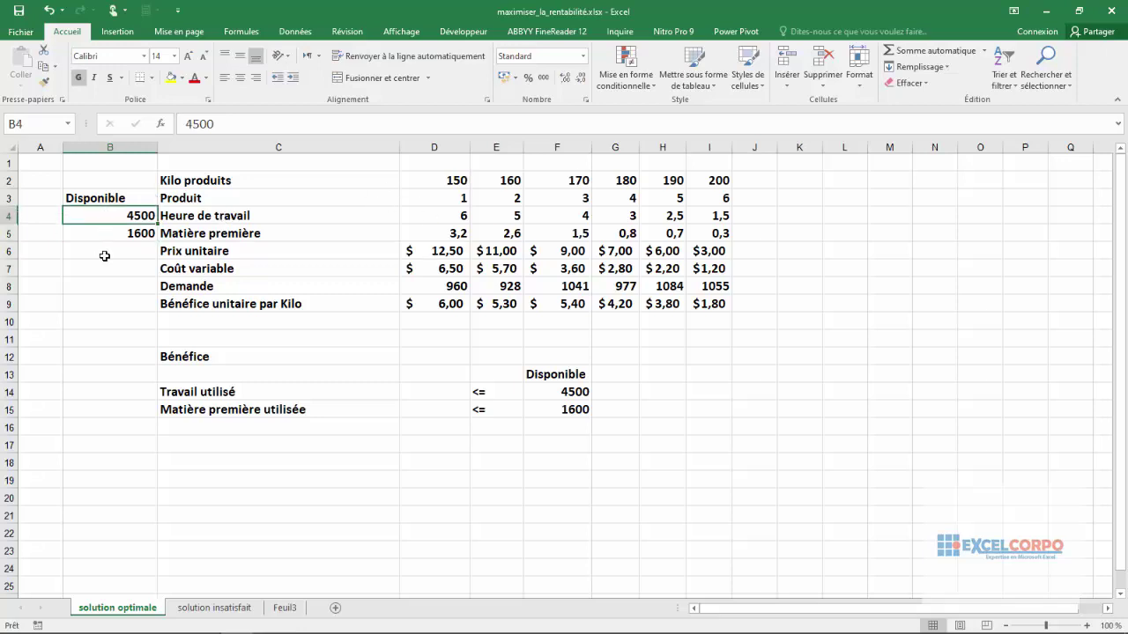
left_click(132, 234)
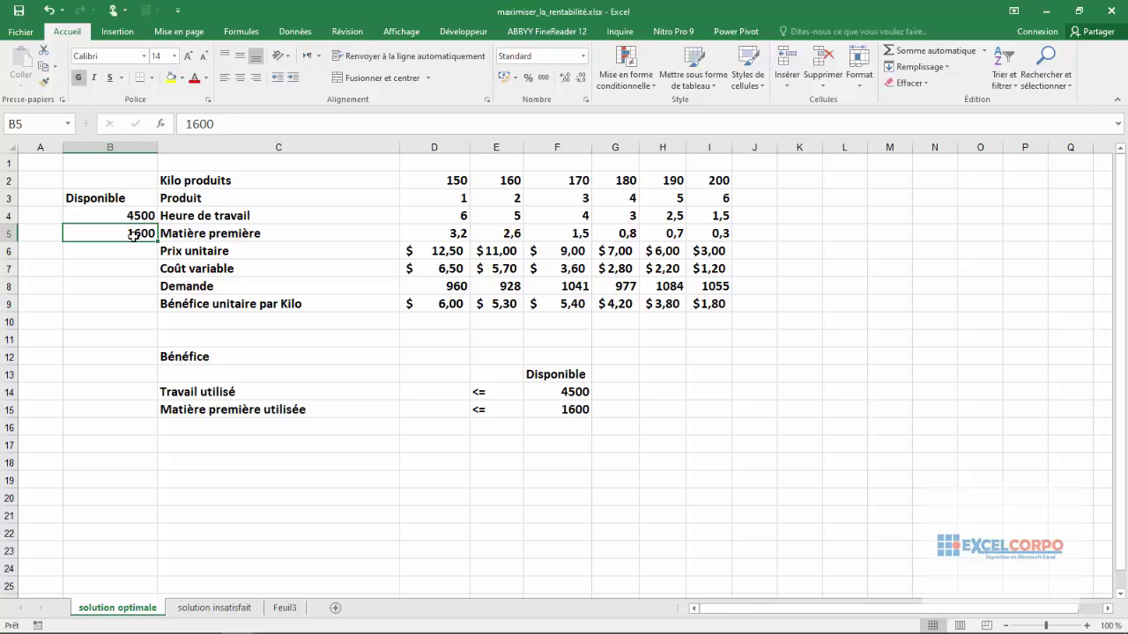
Step: Find the SOMMEPROD function in the complete function list for the Bénéfice result cell D12
left_click(424, 364)
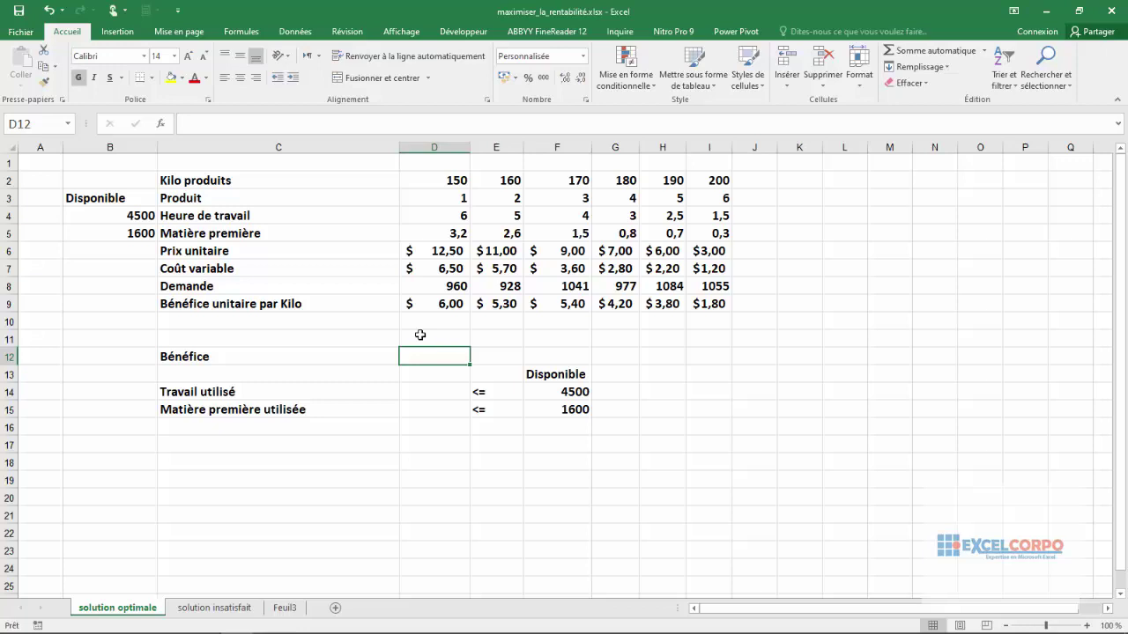
left_click(174, 129)
left_click(160, 124)
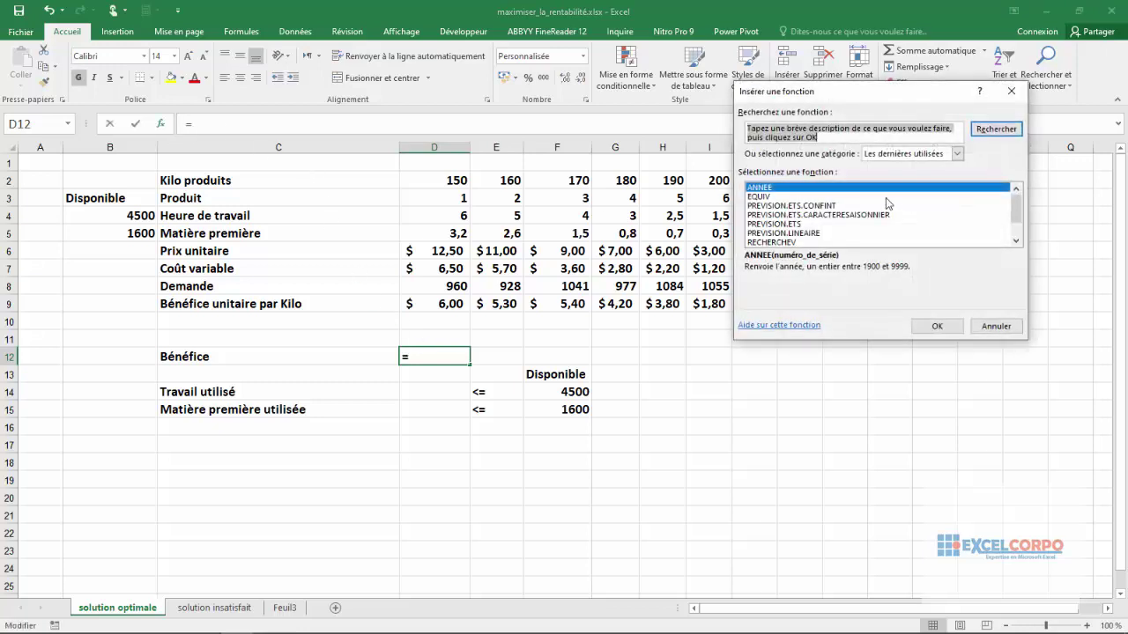
left_click(780, 208)
key("s")
key("s")
key("s")
key("s")
key("s")
key("s")
key("s")
key("s")
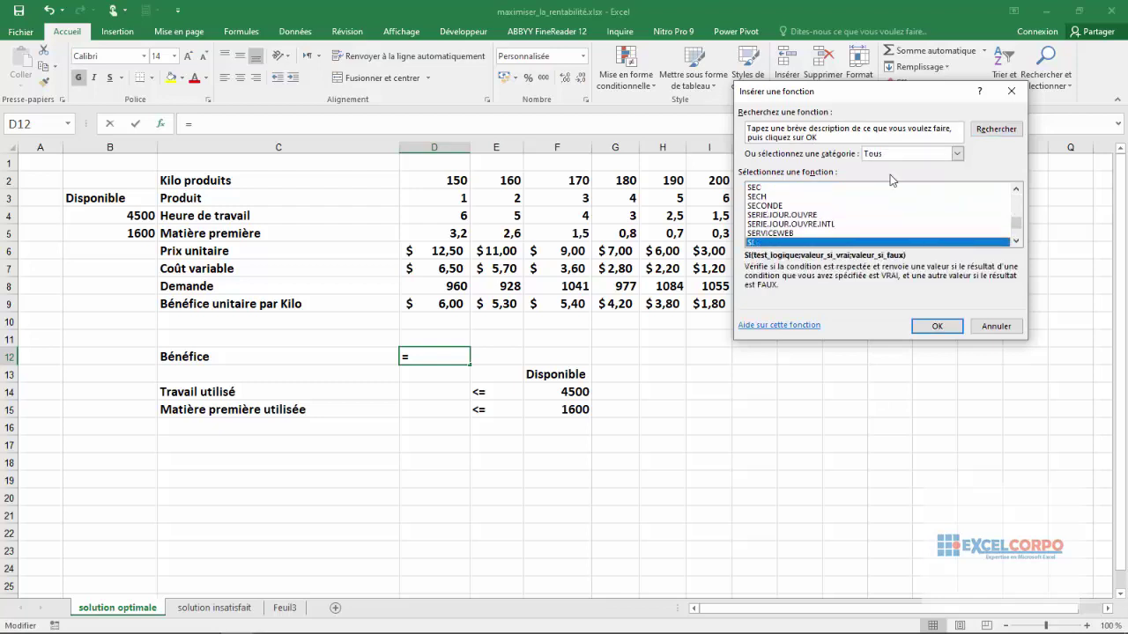
key("s")
key("s")
key("s")
key("s")
scroll(881, 215, "down", 5)
left_click(759, 217)
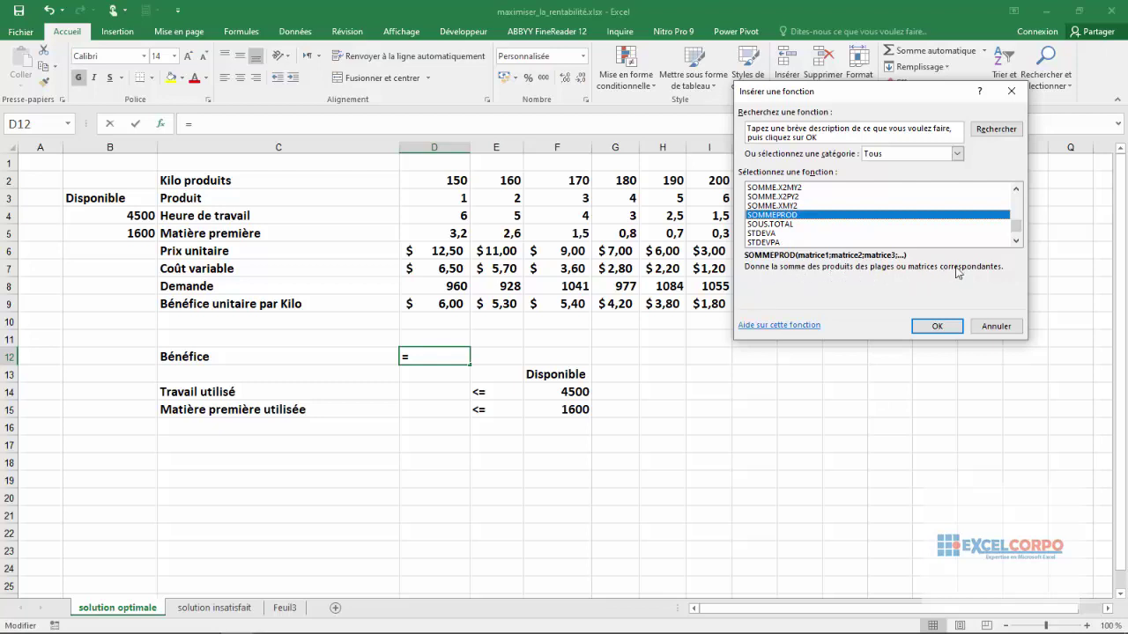
Step: Examine the matrix arguments of SOMMEPROD, then leave without inserting the function
left_click(923, 327)
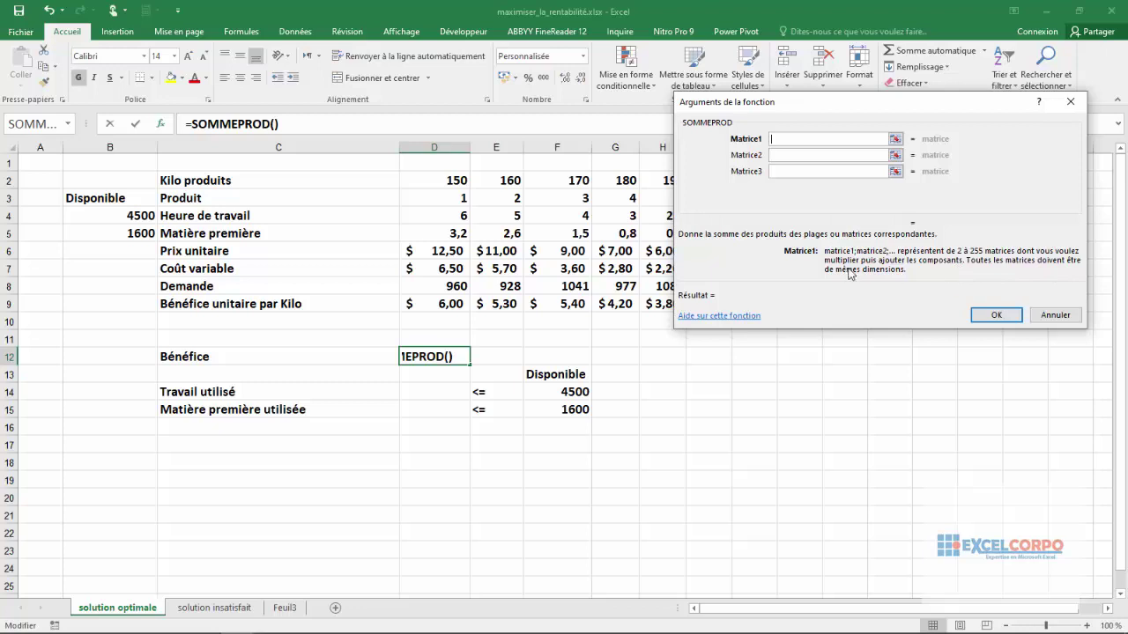
left_click(780, 170)
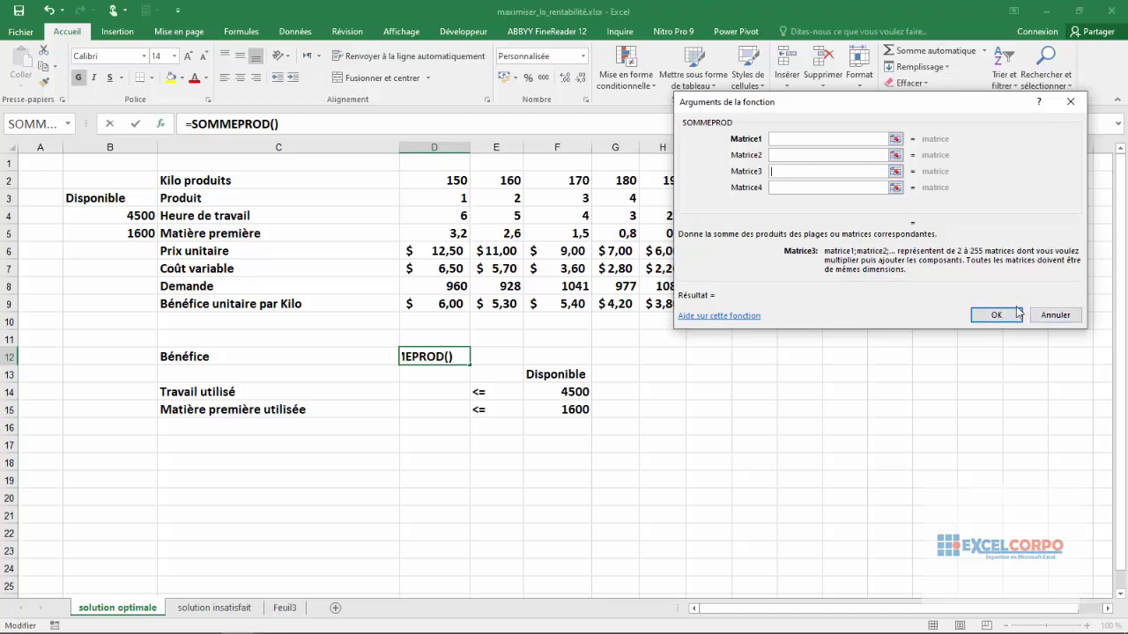
left_click(1054, 315)
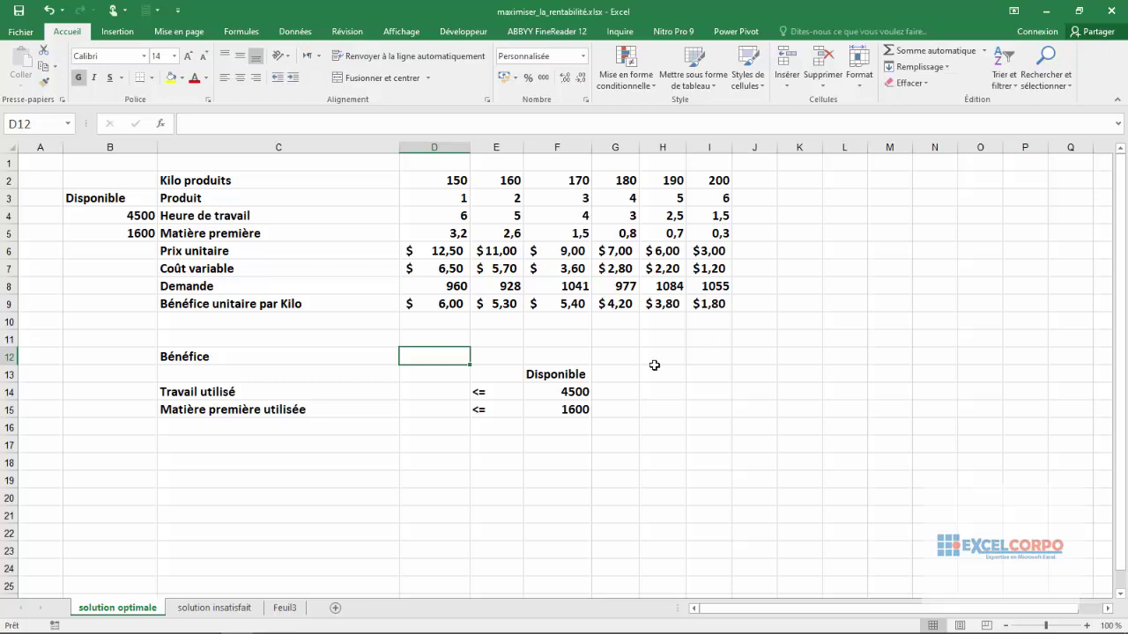
Step: Check the references behind the Disponible limits in F14 and F15, returning to the Travail utilisé cell D14
left_click(547, 391)
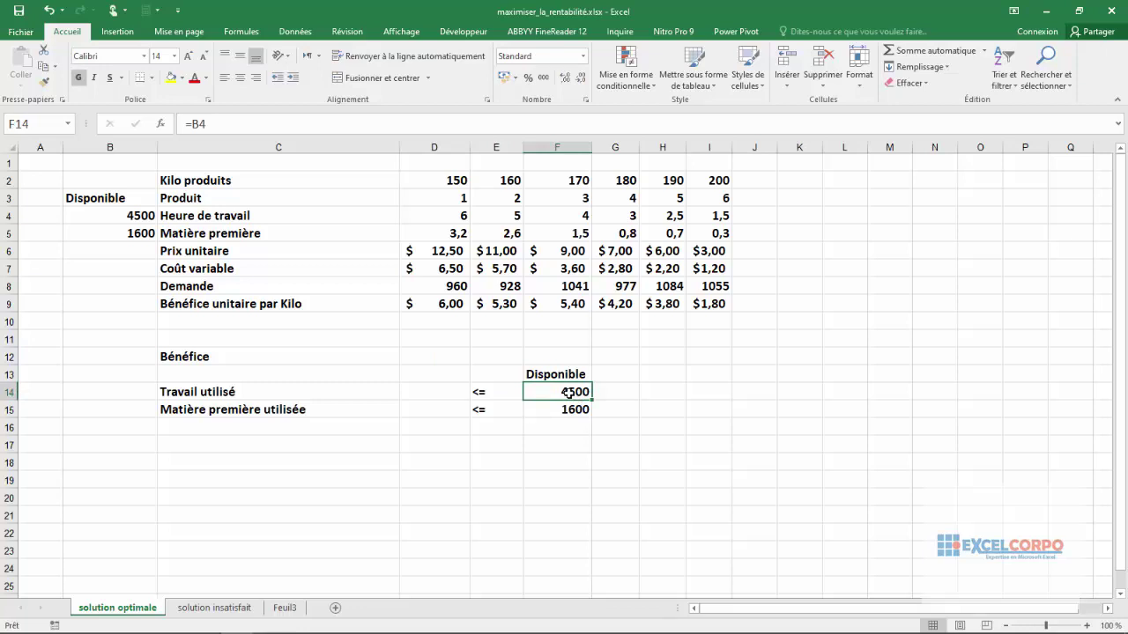
left_click(564, 411)
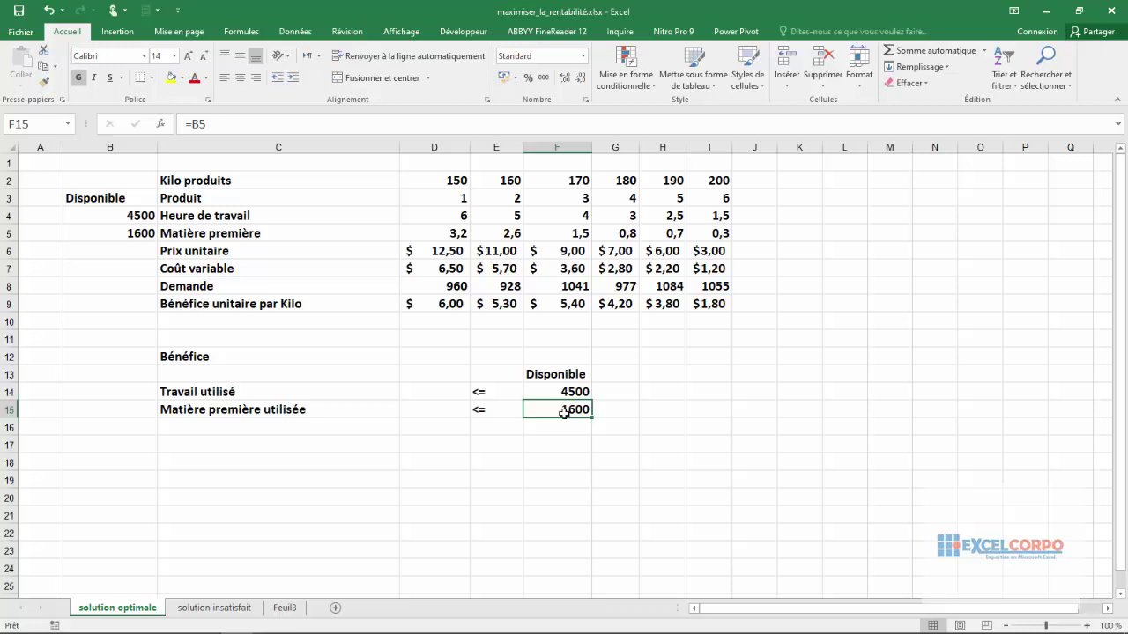
left_click(439, 394)
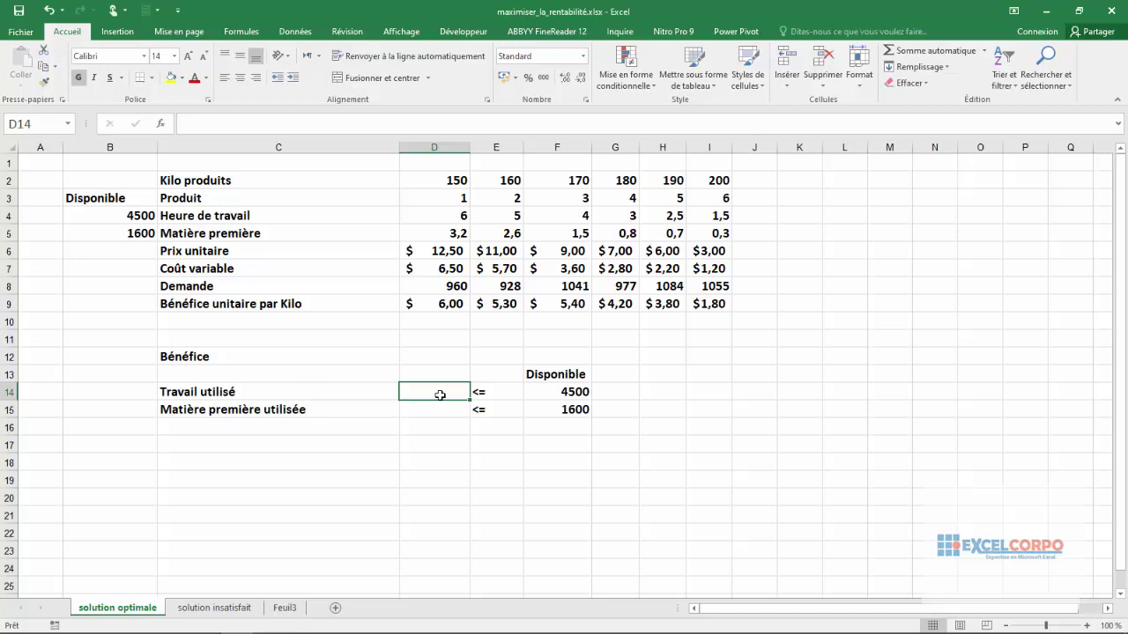
key("Up")
key("Up")
key("Up")
key("Up")
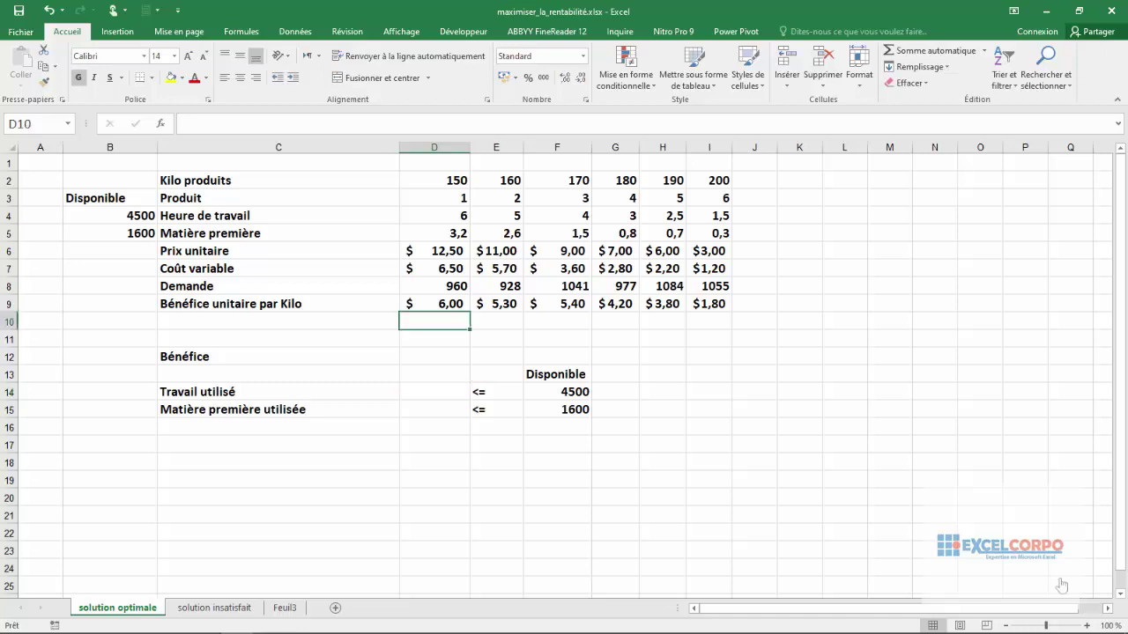
left_click(422, 389)
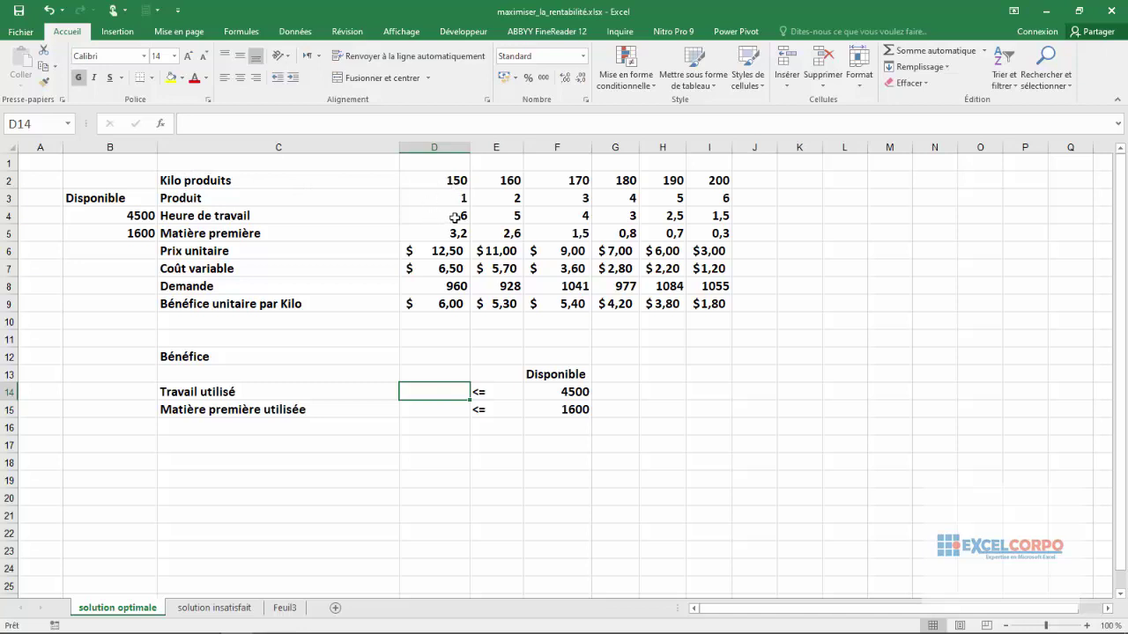
Step: Compare the kilos produced with the labour hours per kilo for each of the six products
left_click(432, 181)
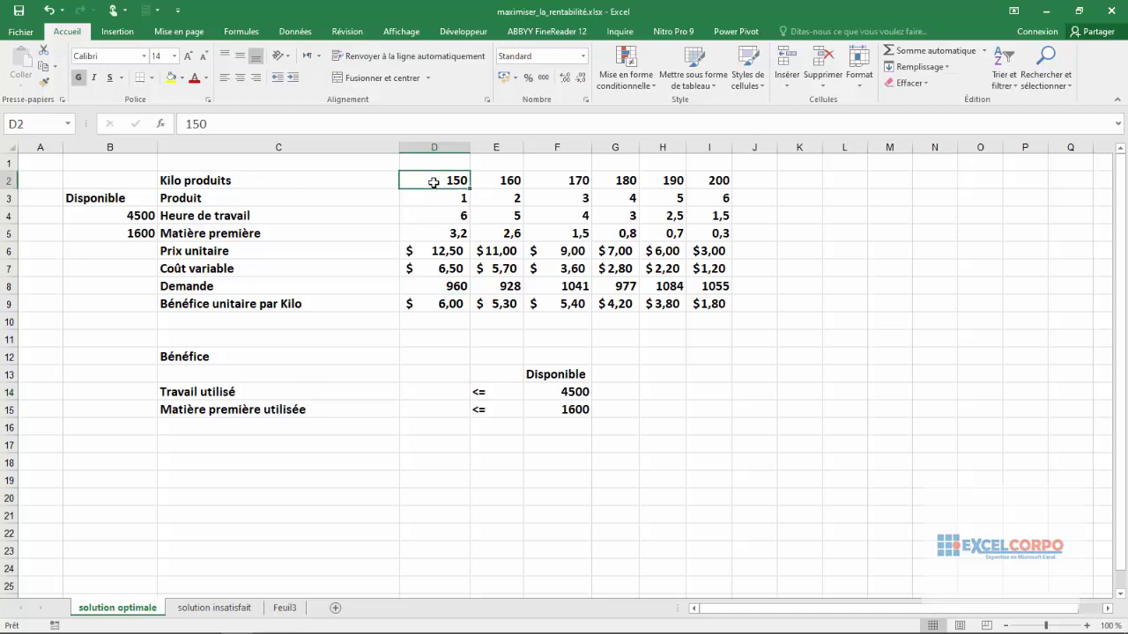
key("Down")
key("Down")
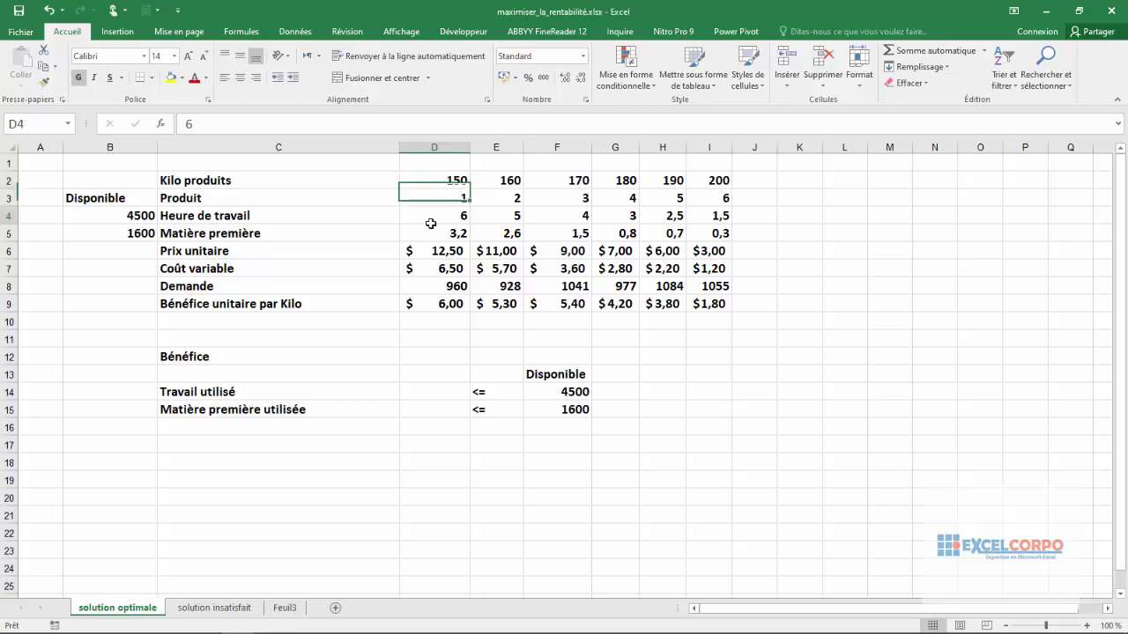
left_click(513, 180)
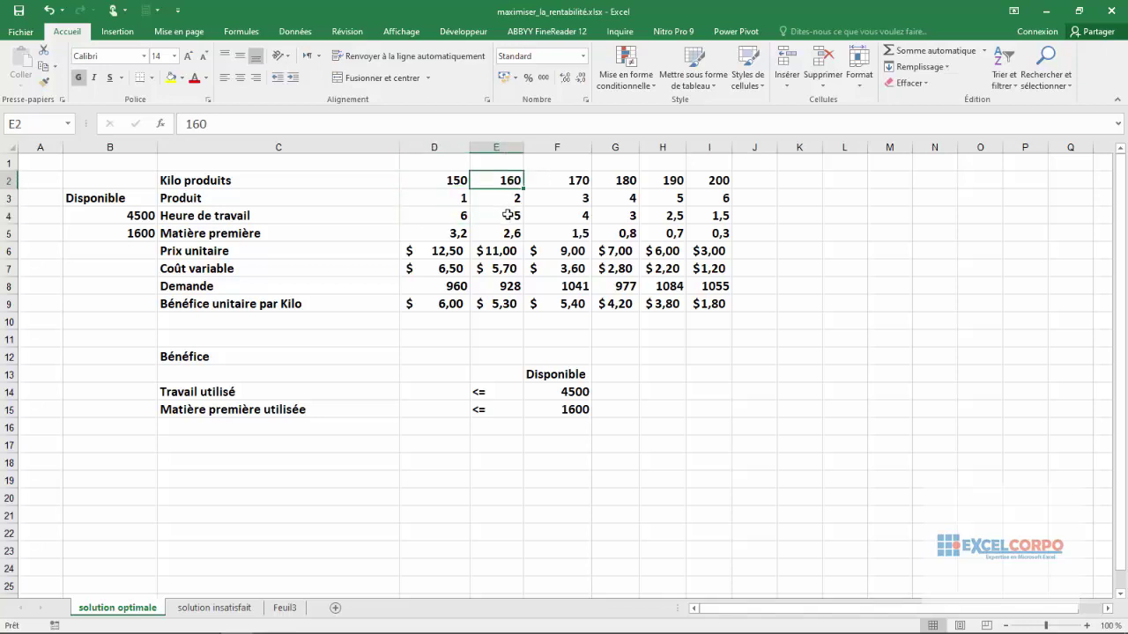
key("Down")
key("Down")
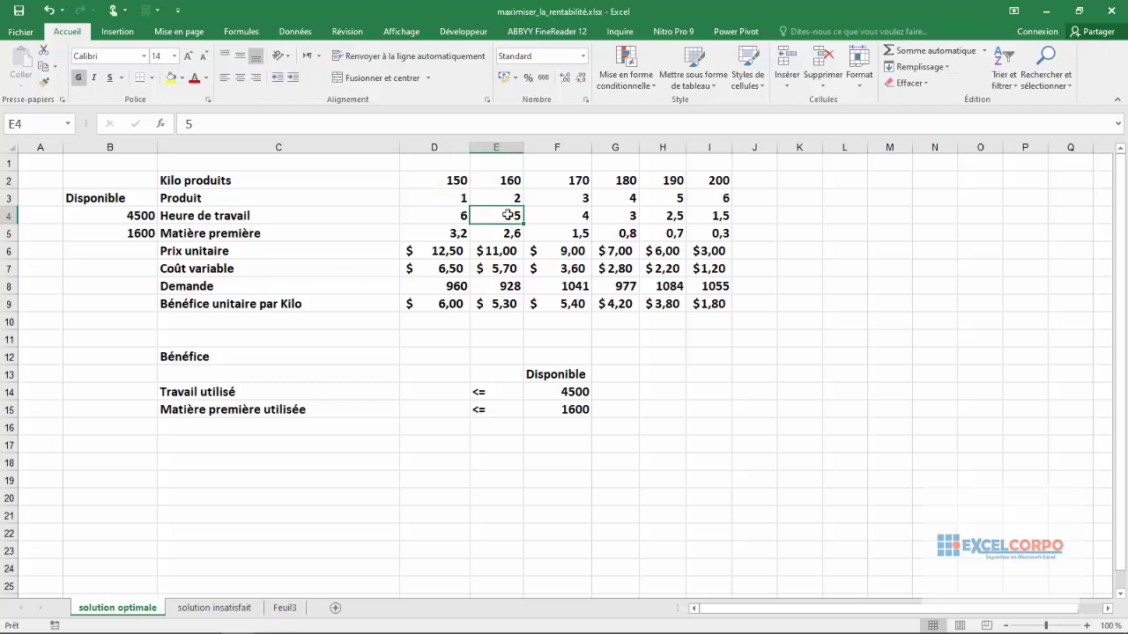
left_click(572, 181)
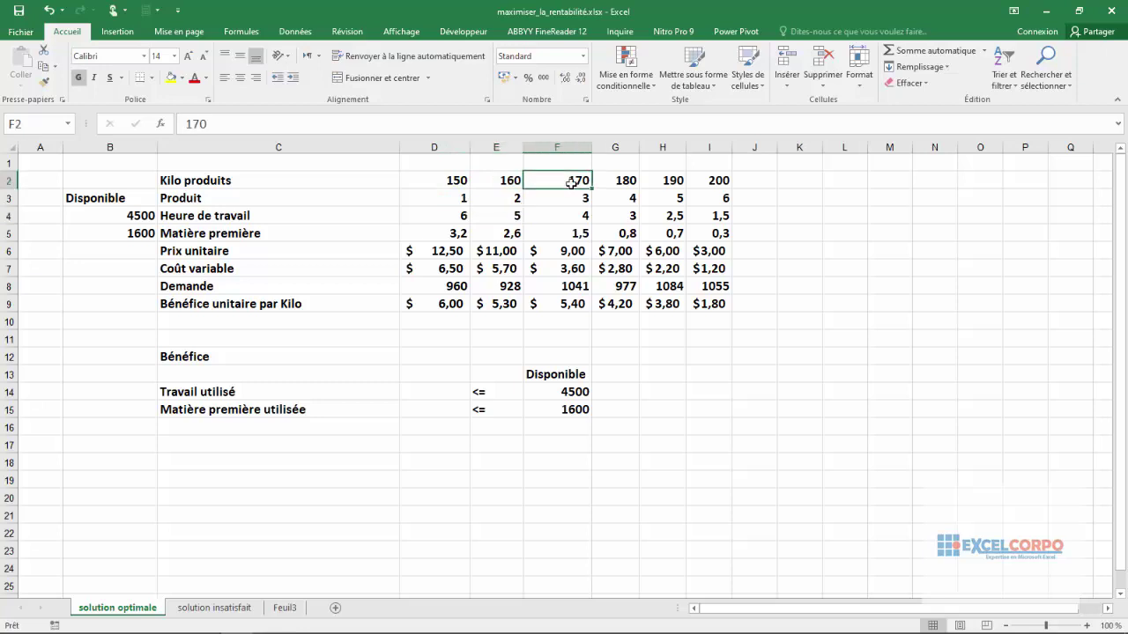
left_click(578, 220)
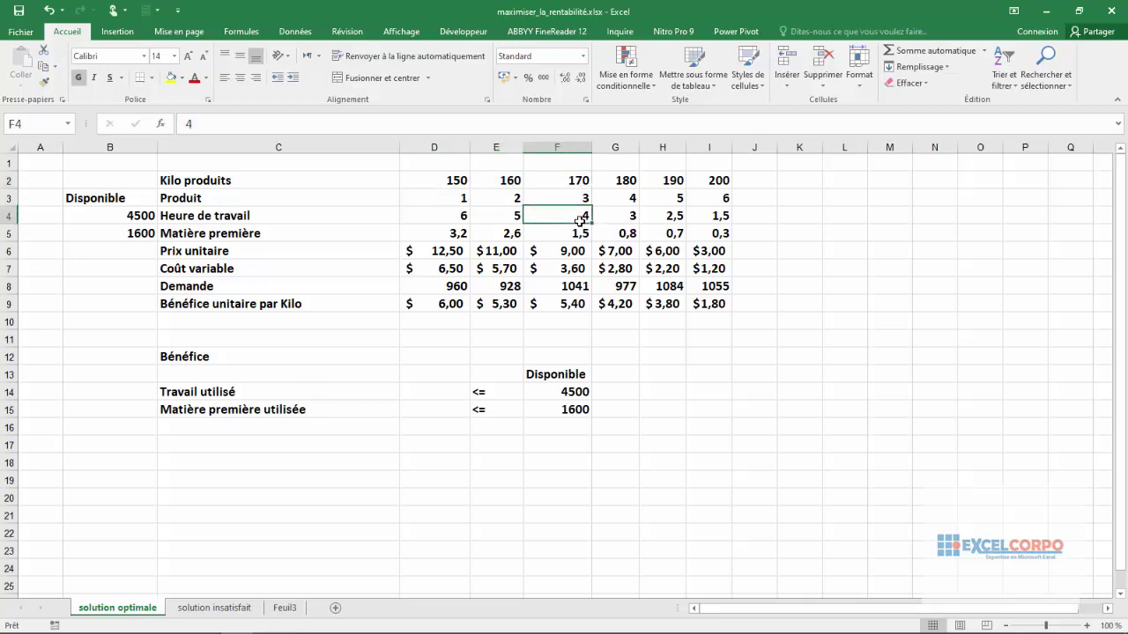
left_click(623, 183)
left_click(625, 215)
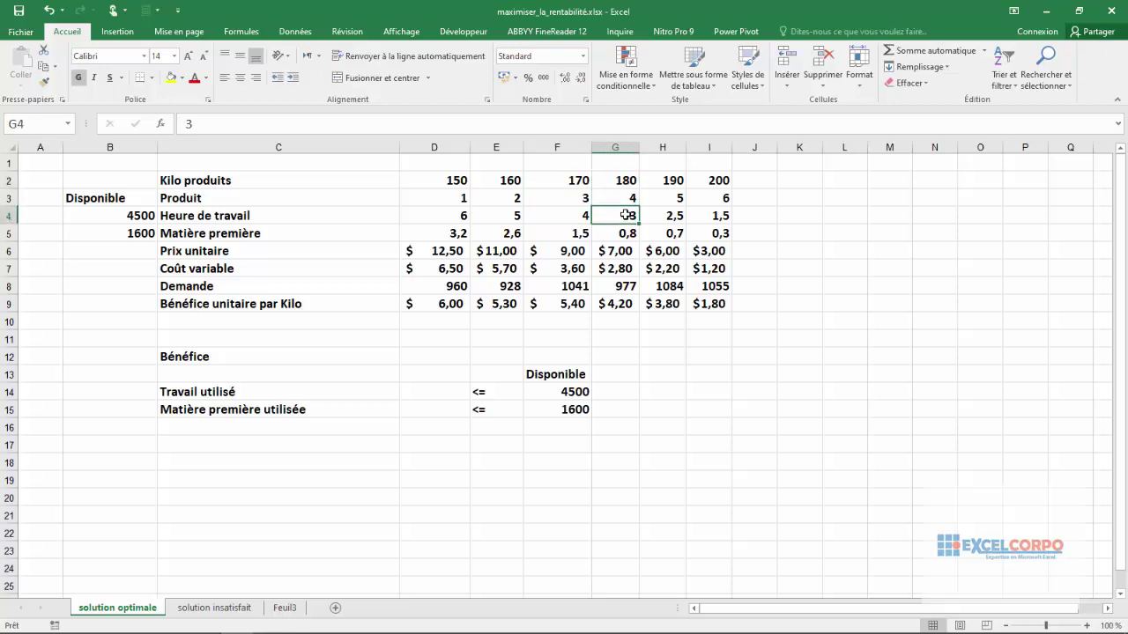
left_click(672, 182)
key("Down")
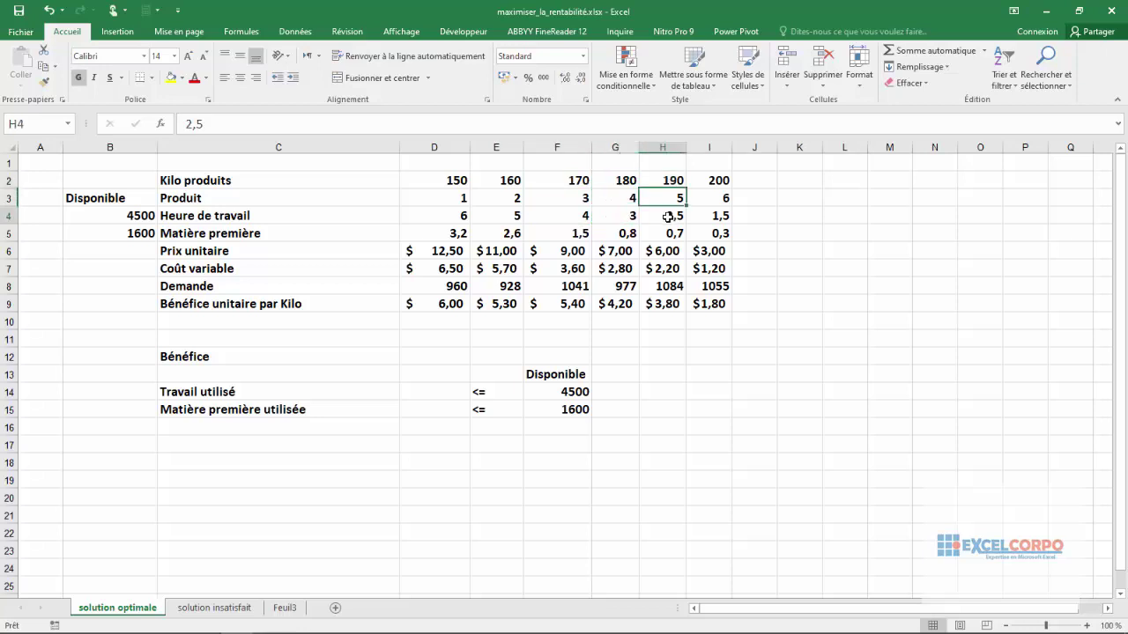
key("Down")
left_click(718, 182)
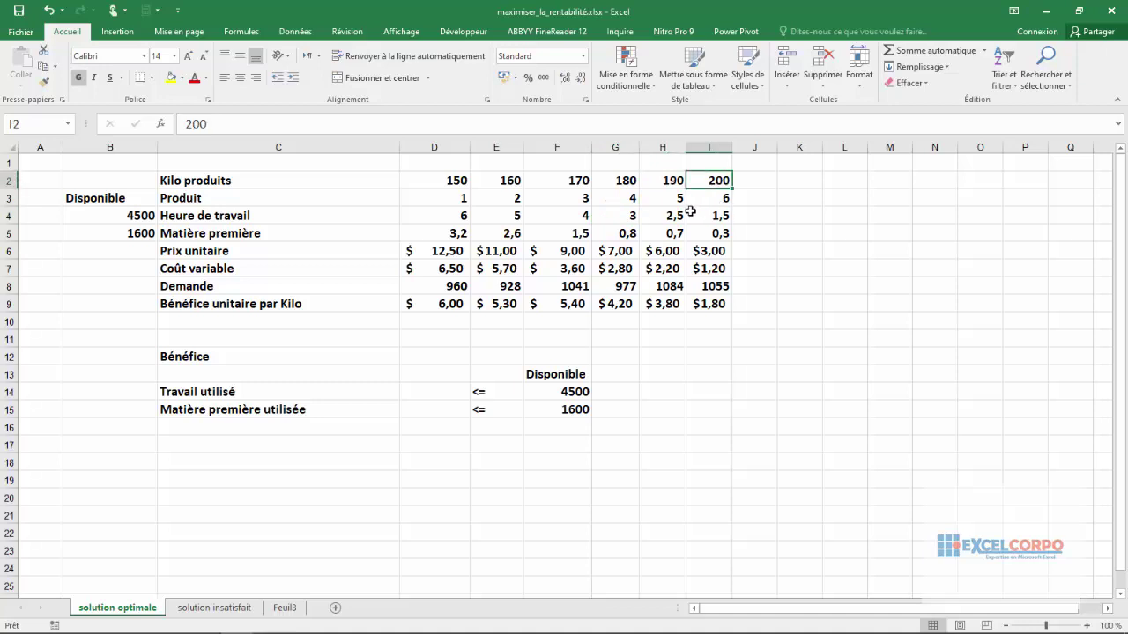
left_click(718, 215)
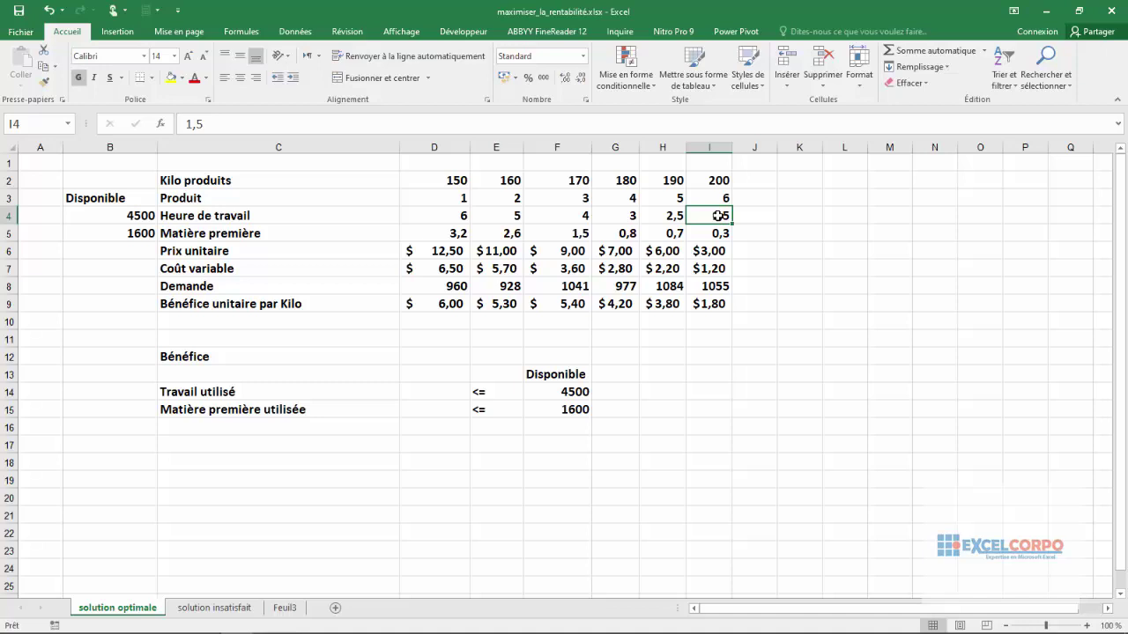
Step: For the Matière première utilisée cell, compare kilos produced with raw material per kilo for products 1 to 3
left_click(423, 415)
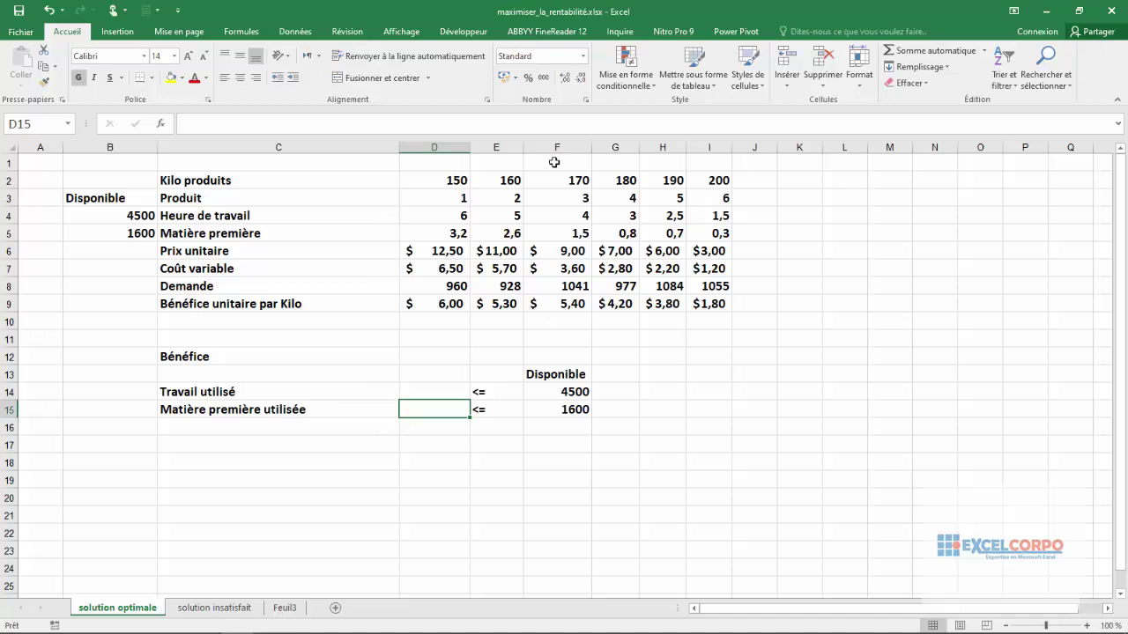
left_click(429, 177)
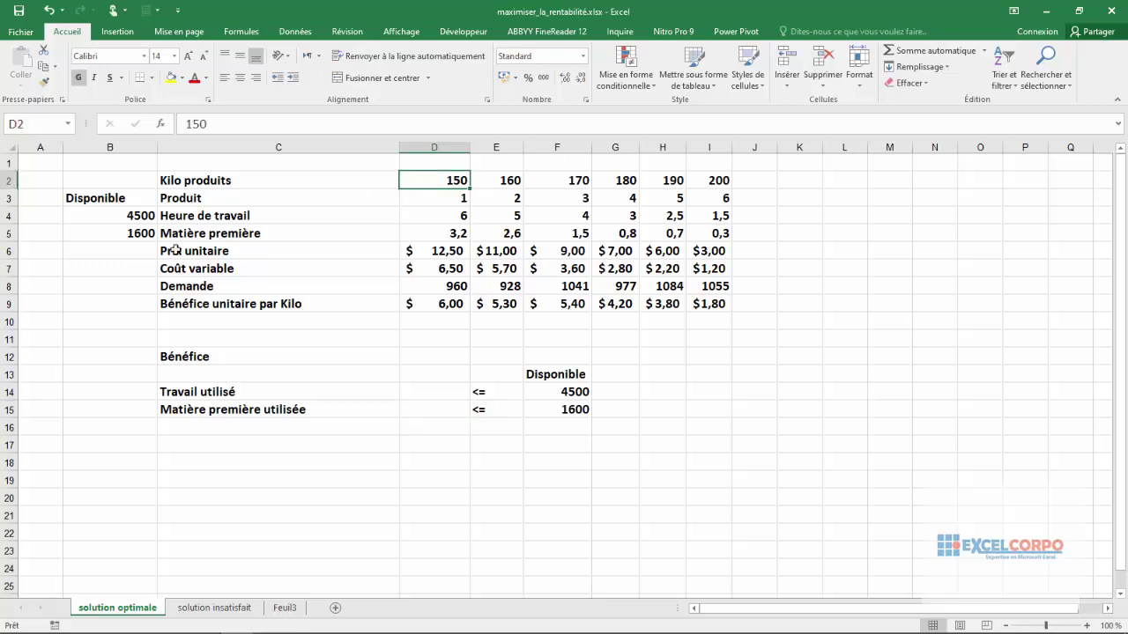
left_click(454, 233)
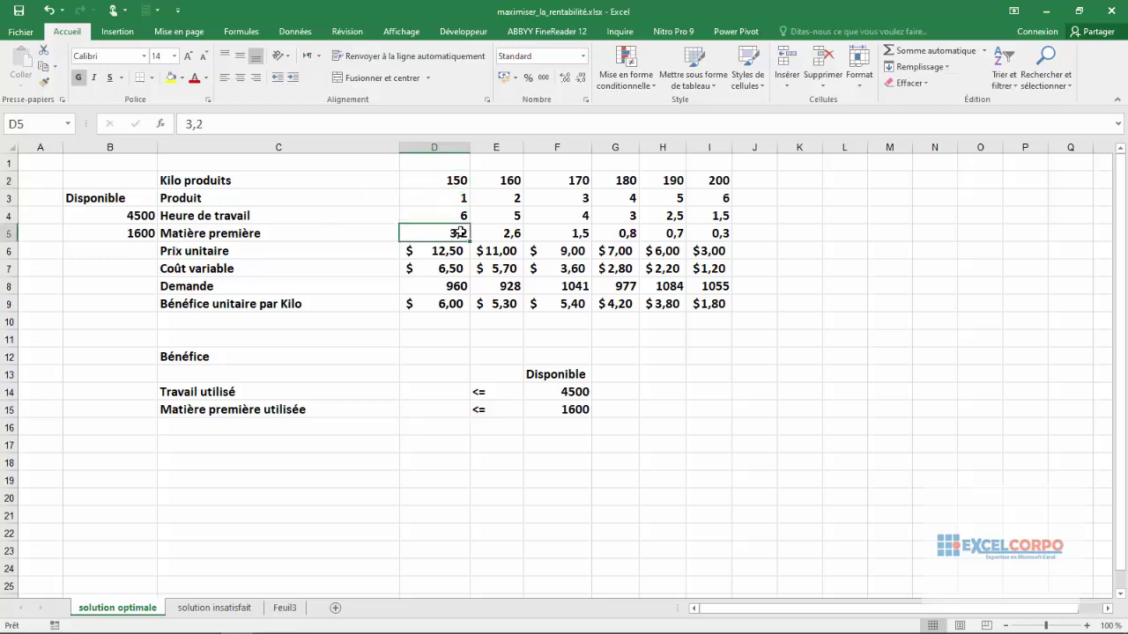
left_click(509, 180)
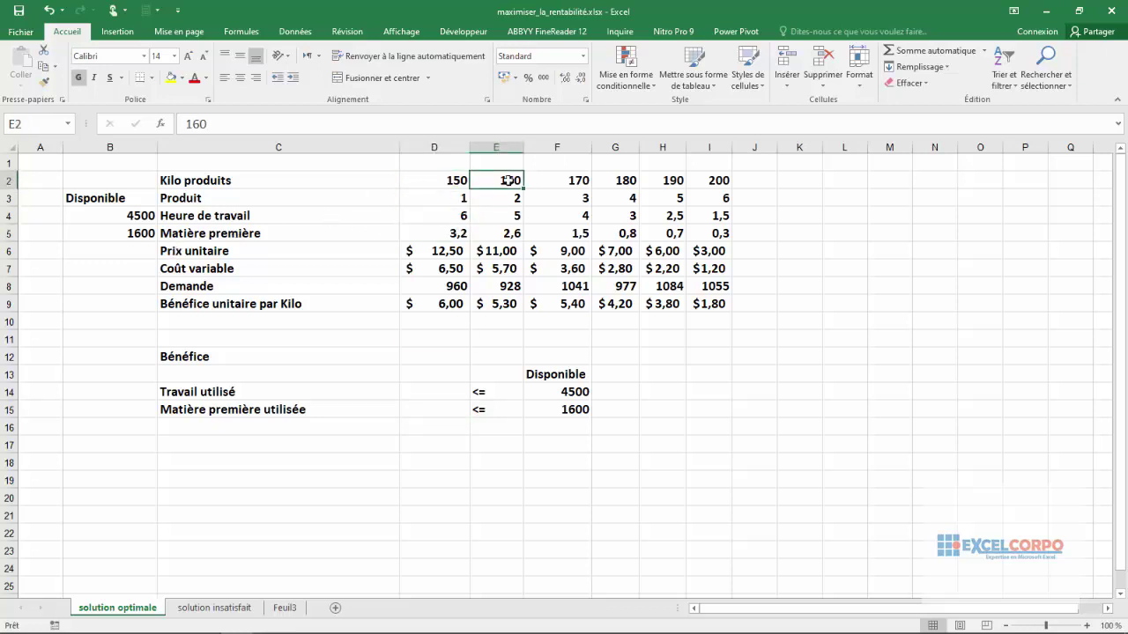
left_click(511, 236)
left_click(580, 181)
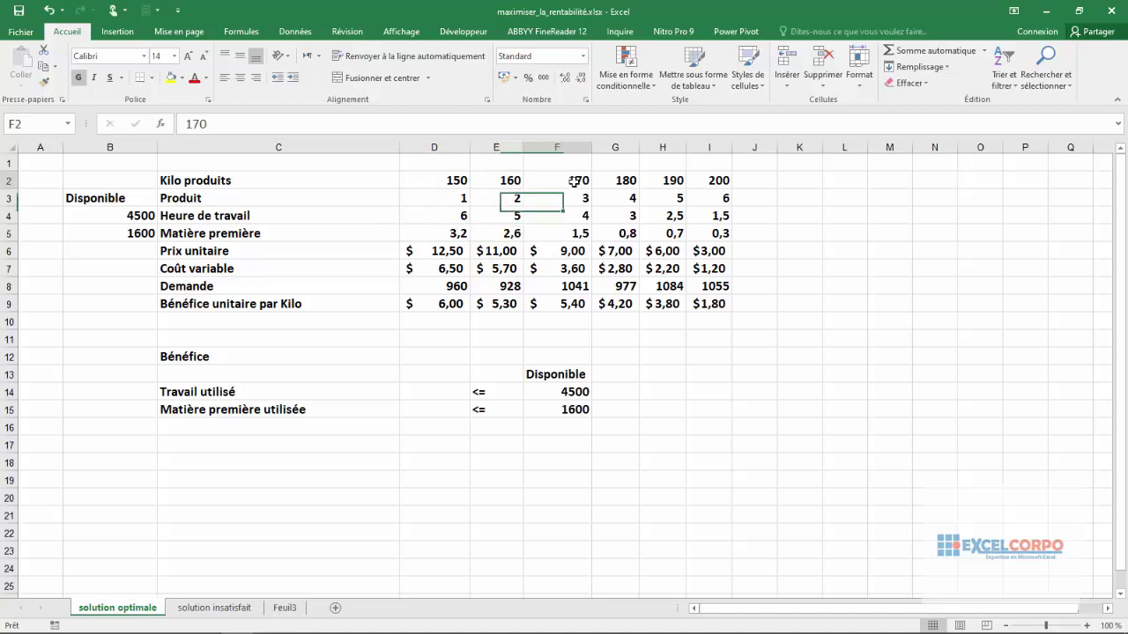
left_click(573, 233)
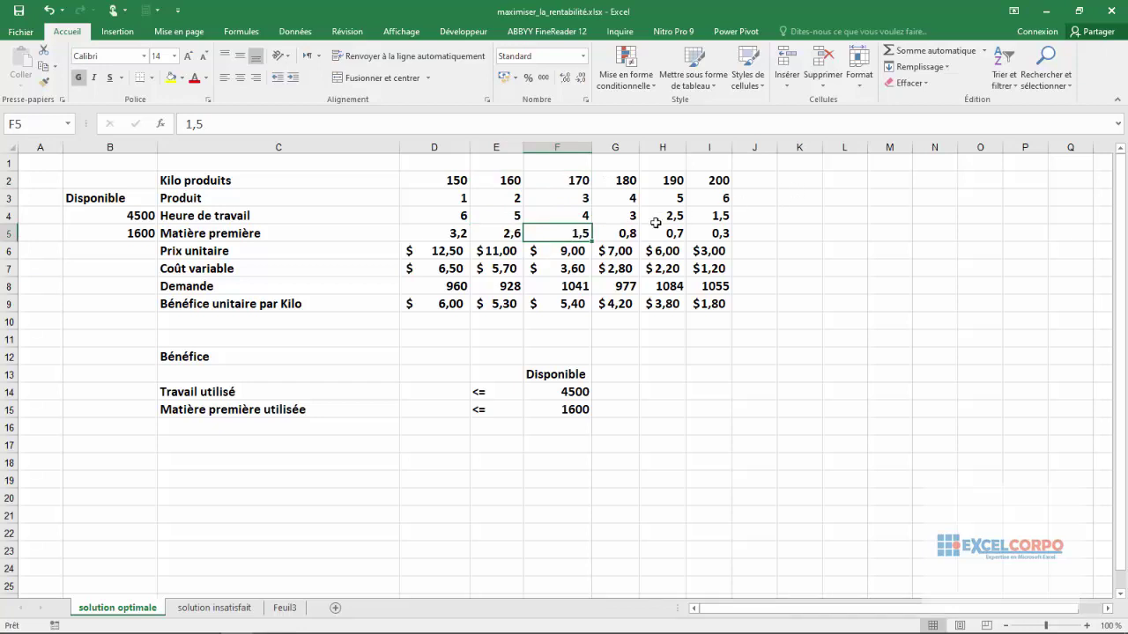
left_click(440, 390)
type("=D")
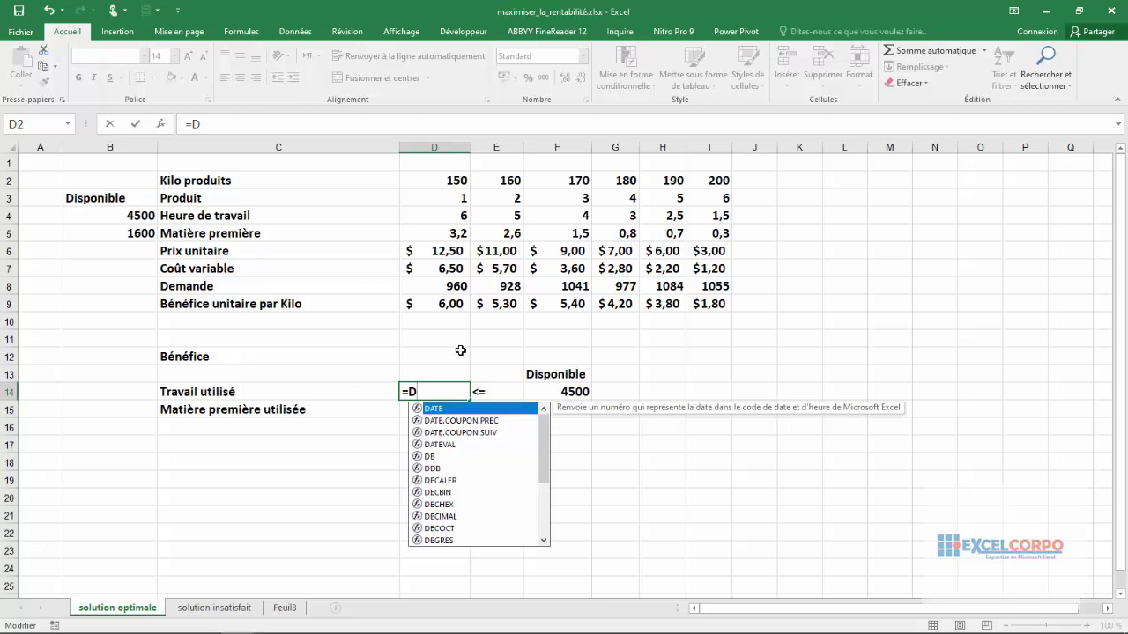
left_click(453, 180)
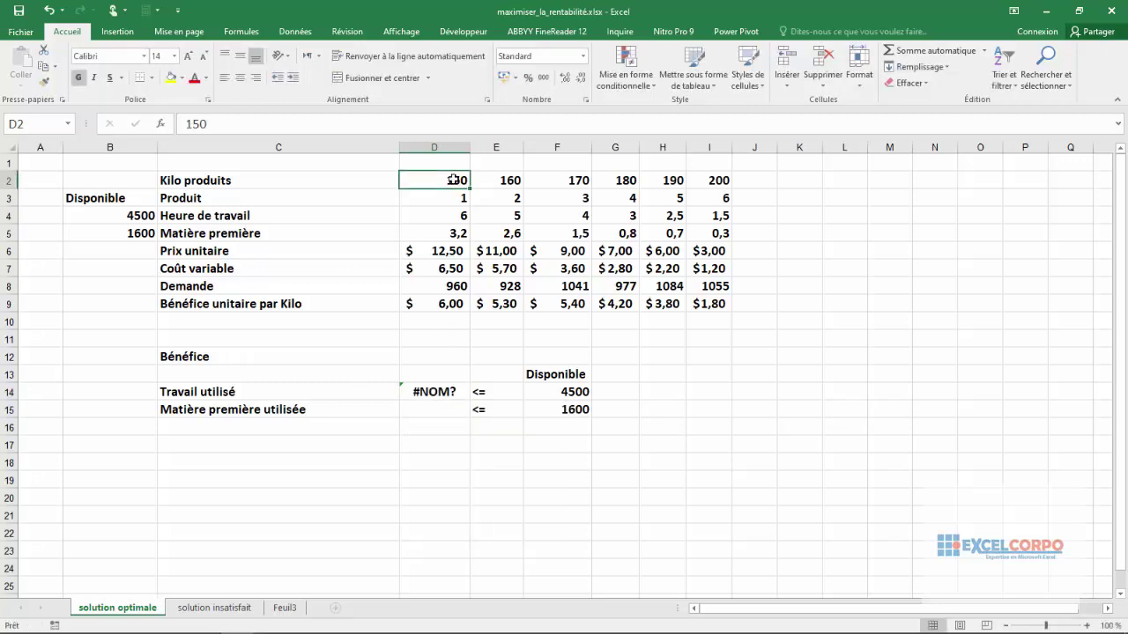
Step: In the Travail utilisé cell D14, start a formula multiplying kilos by labour hours for products 1 and 2: =D2*D4+E2*E4
left_click(431, 392)
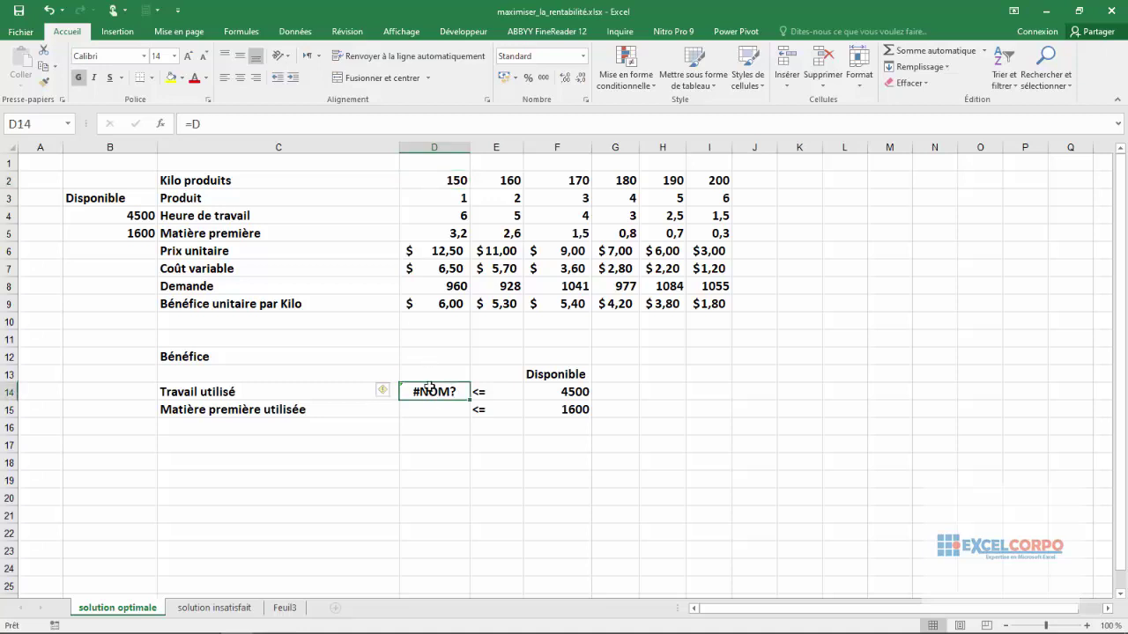
type("=")
left_click(452, 181)
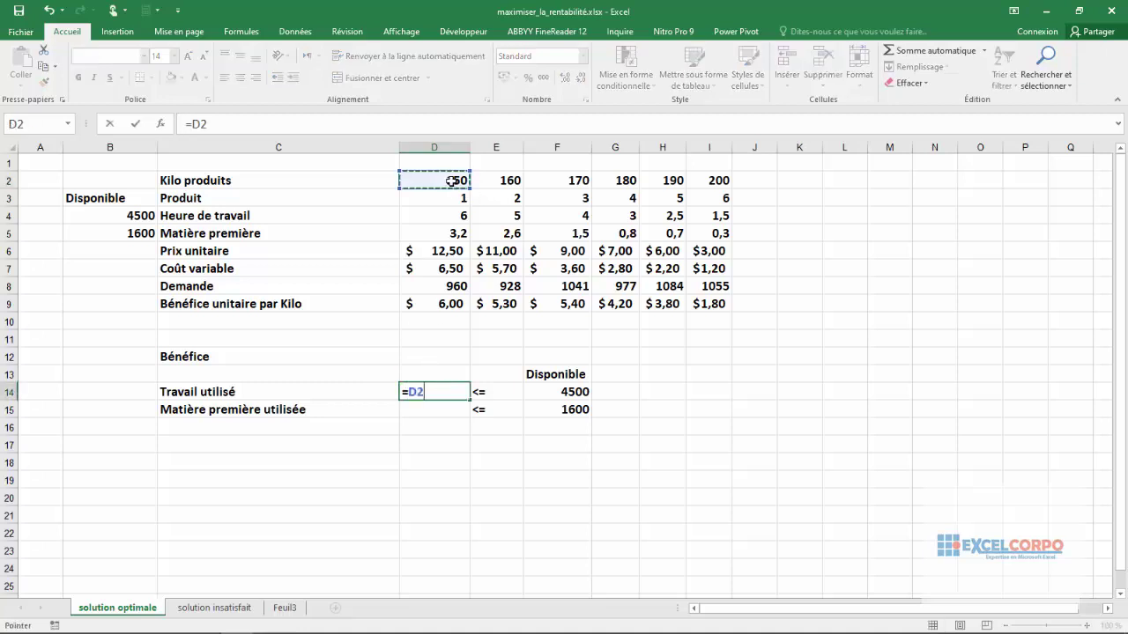
type("*")
left_click(435, 215)
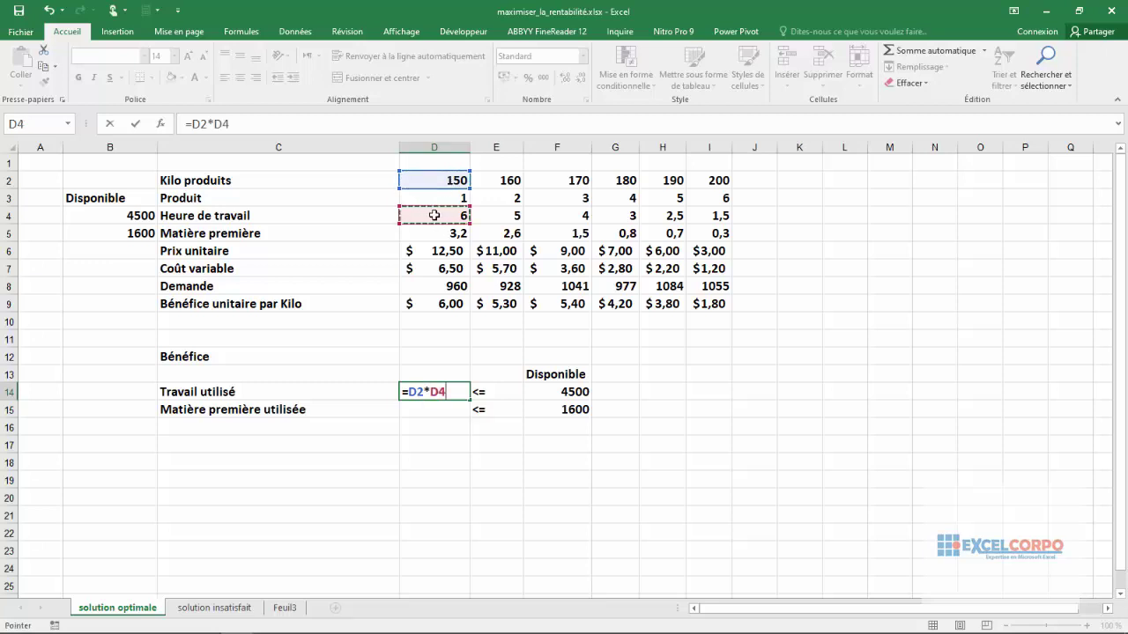
type("+")
left_click(508, 179)
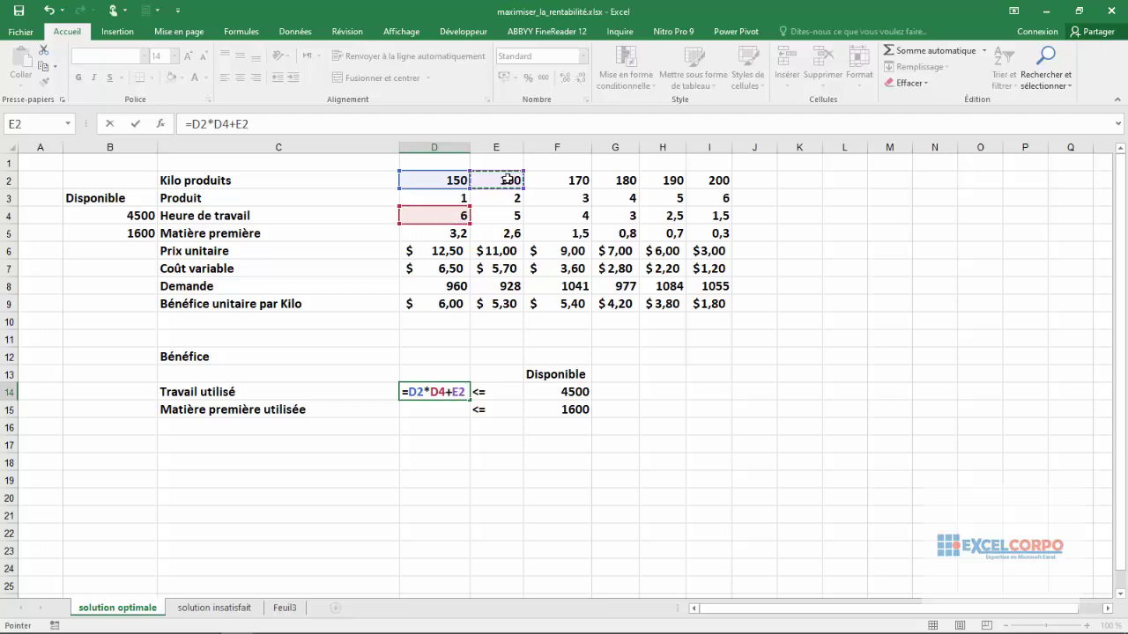
type("*")
left_click(501, 216)
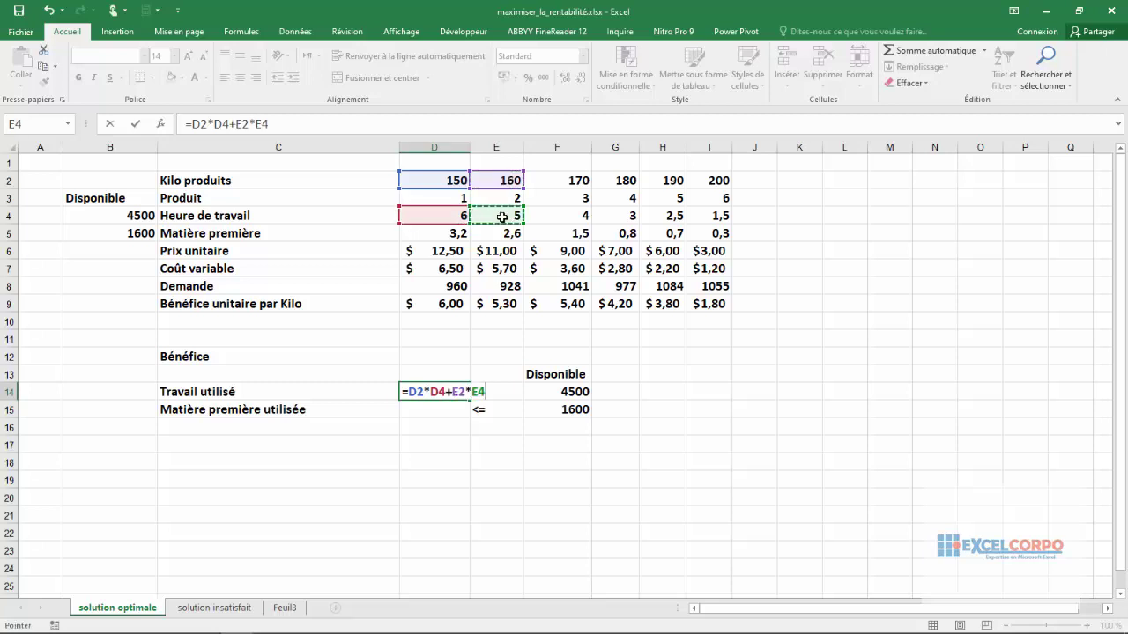
Step: Extend the Travail utilisé formula with the kilos times labour hours of products 3 and 4: +F2*F4+G2*G4
type("+")
left_click(564, 184)
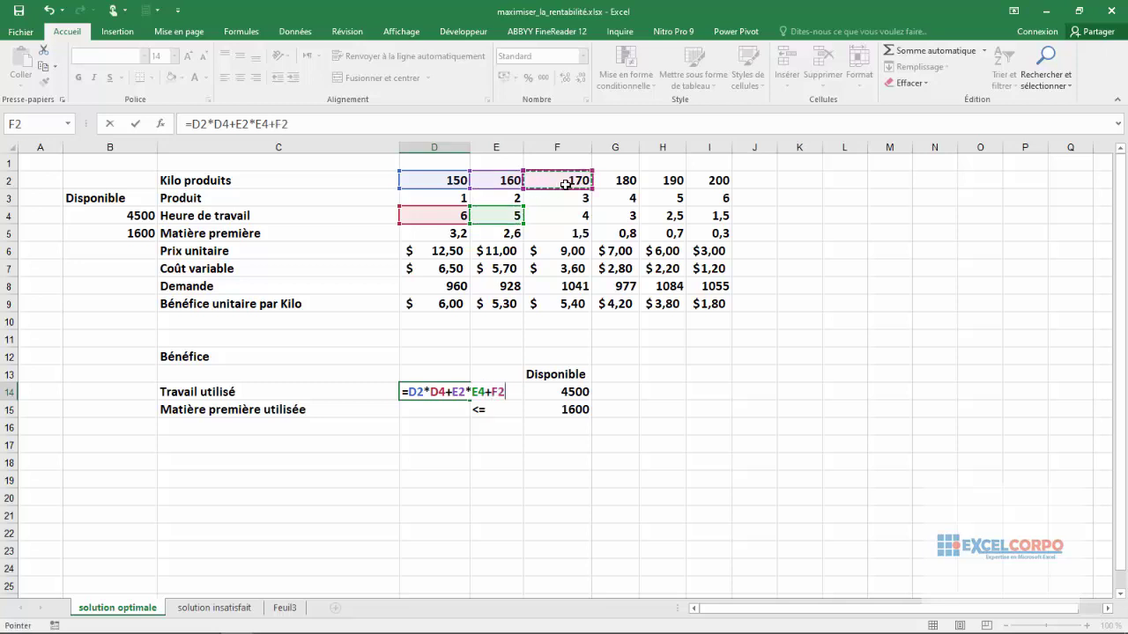
type("*")
left_click(569, 216)
type("+")
left_click(621, 179)
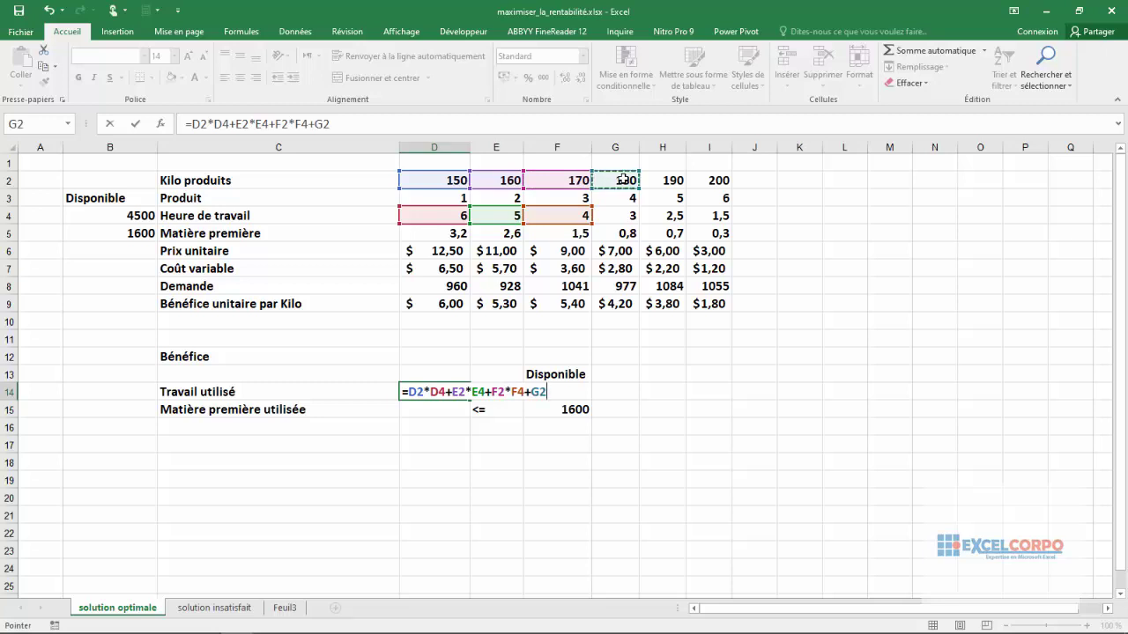
type("*")
left_click(621, 215)
Step: Complete the Travail utilisé formula in D14 with products 5 and 6, +H2*H4+I2*I4, and enter it
type("+")
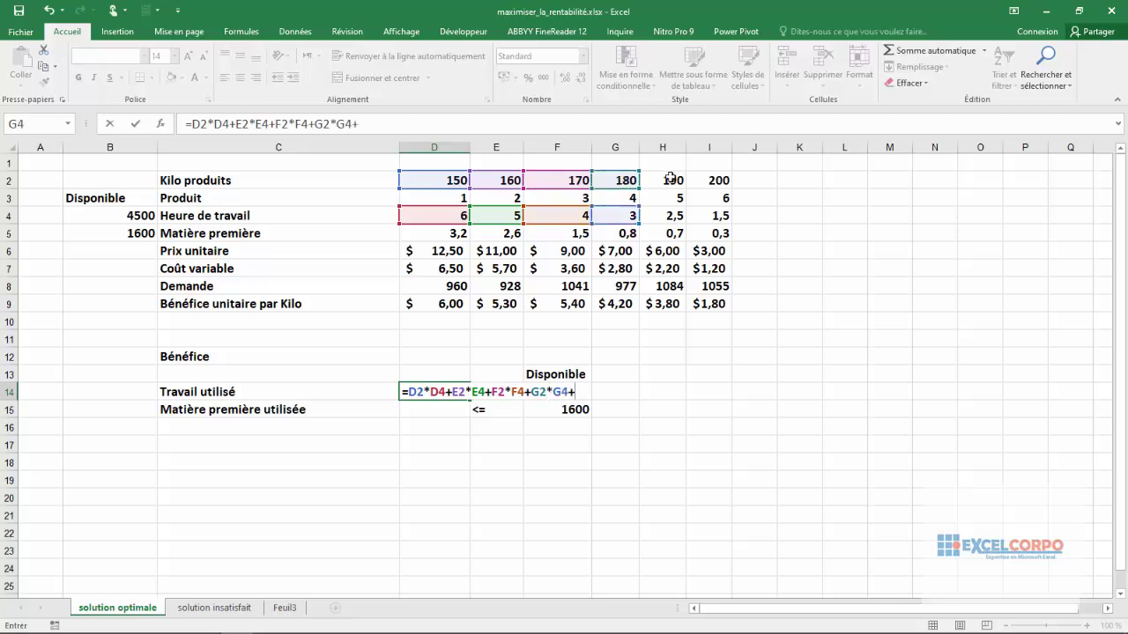
left_click(670, 179)
type("*")
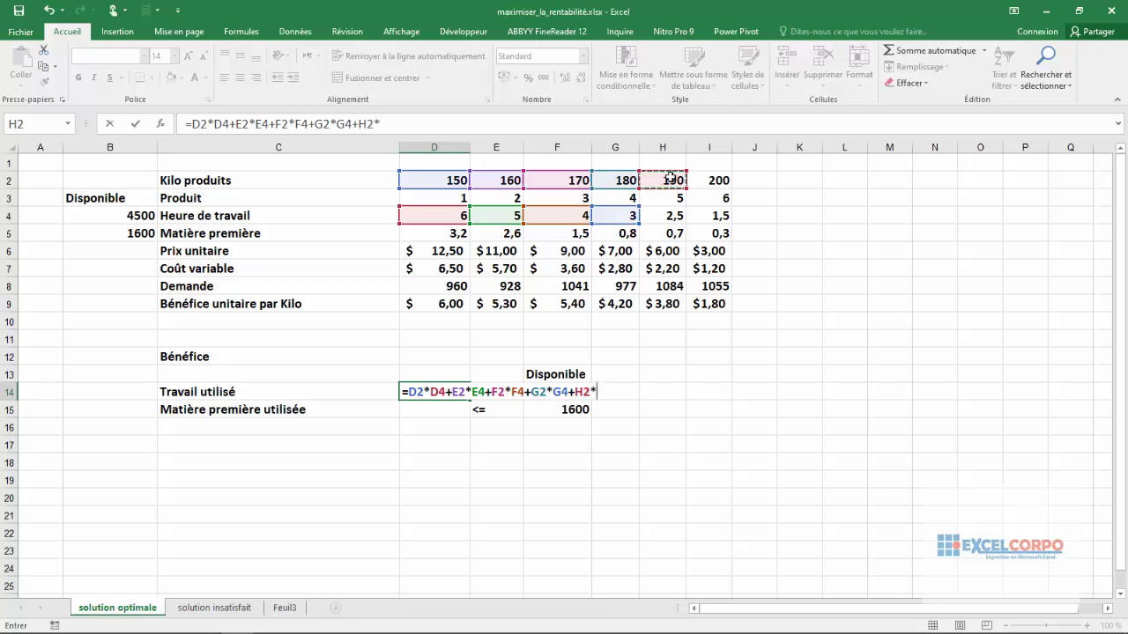
left_click(669, 217)
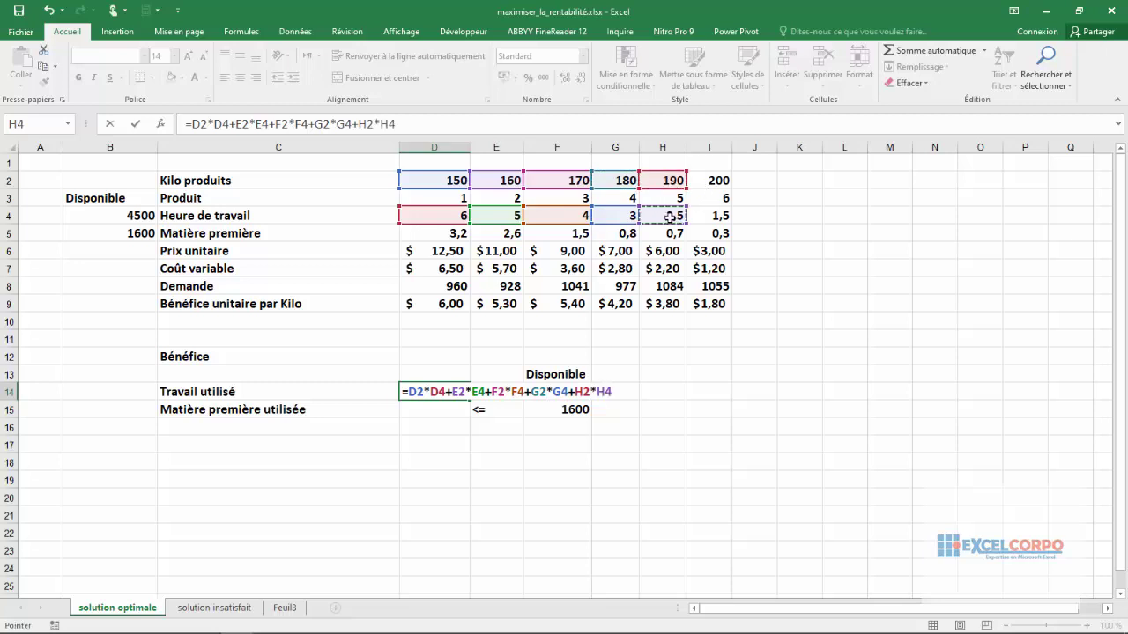
type("+")
left_click(718, 179)
type("(")
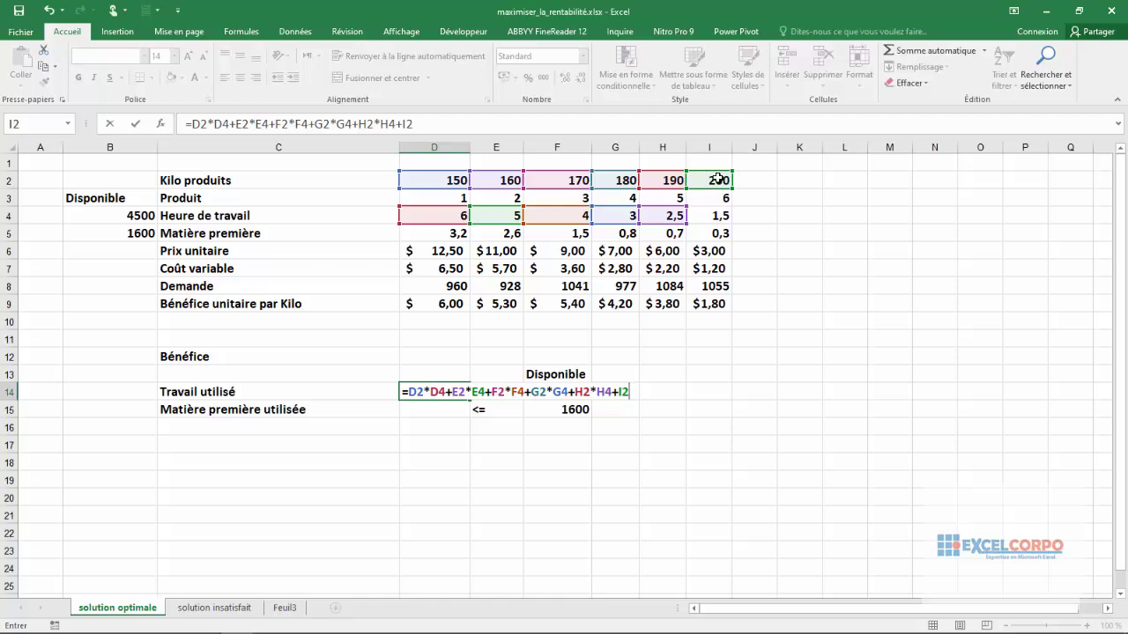
left_click(721, 215)
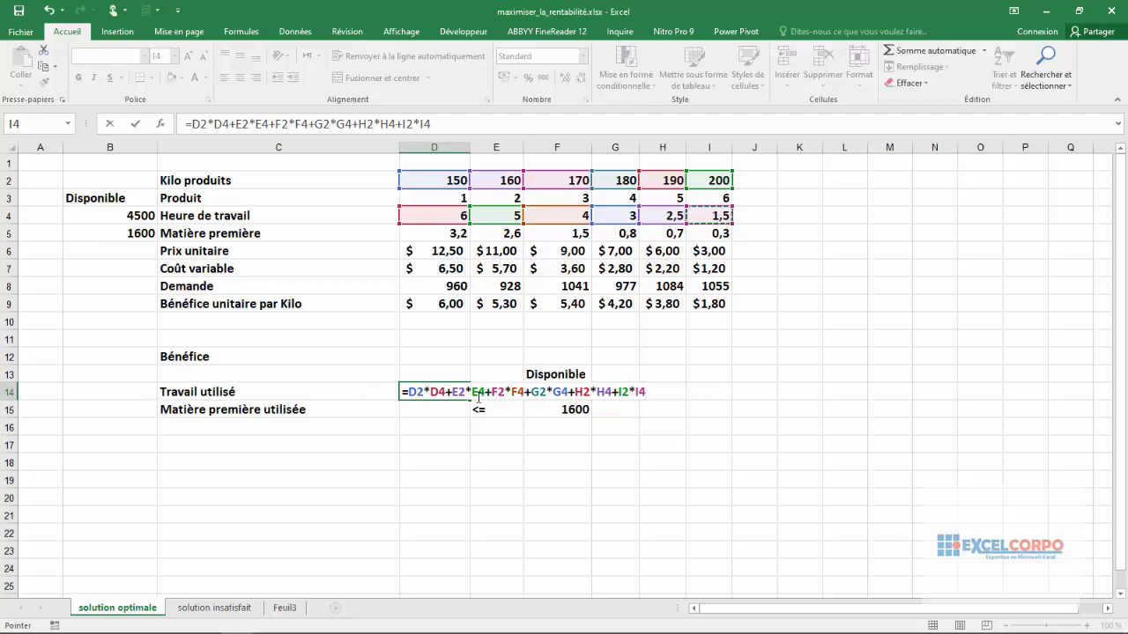
key("Return")
key("Up")
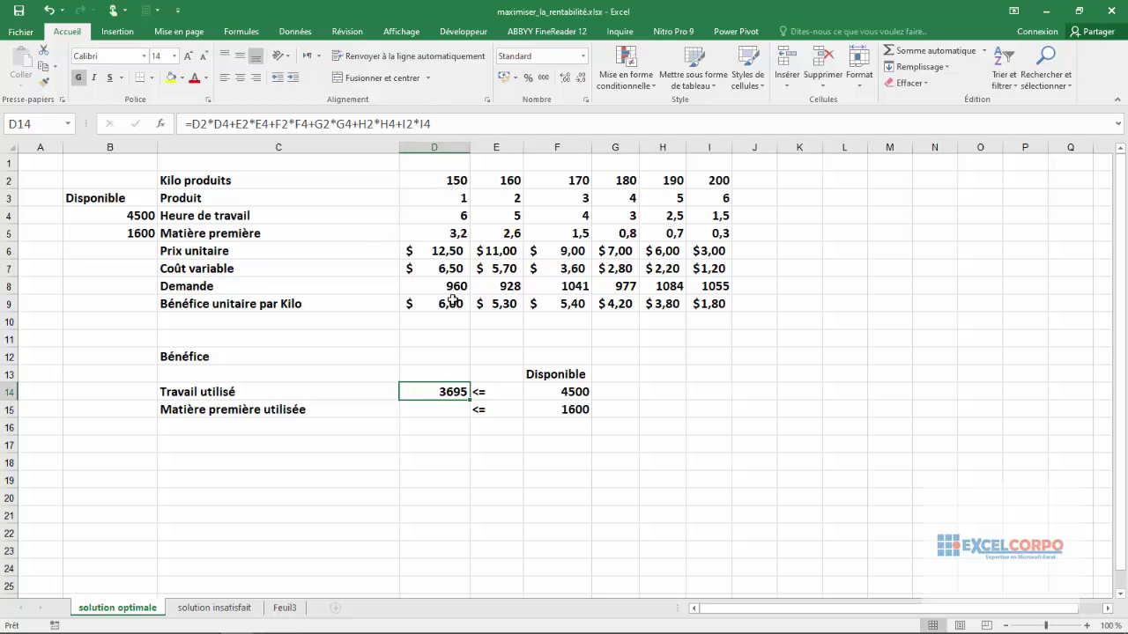
Step: Replace the Travail utilisé formula in D14 with =SOMMEPROD($D$2:$I$2;D4:I4), keeping the kilos range absolute
double_click(467, 393)
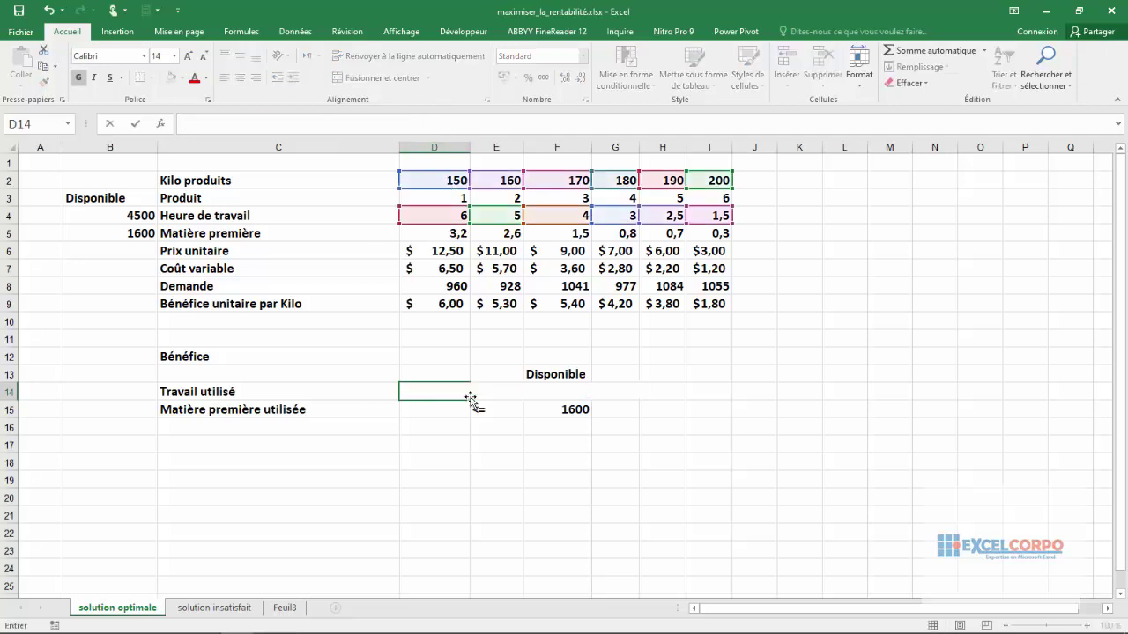
type("=som")
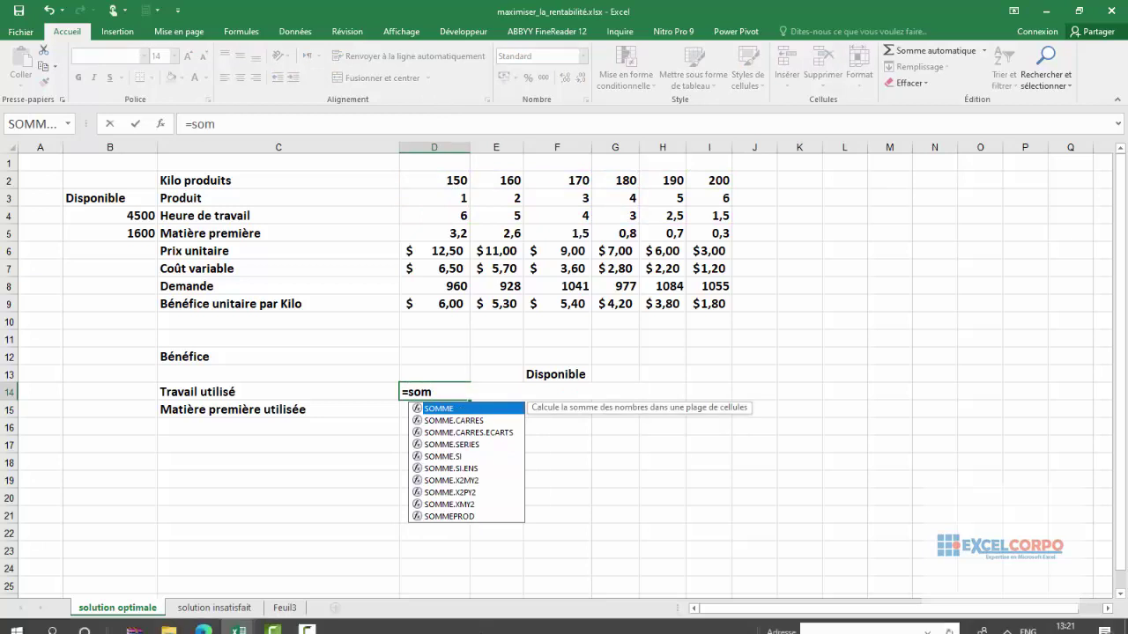
double_click(451, 517)
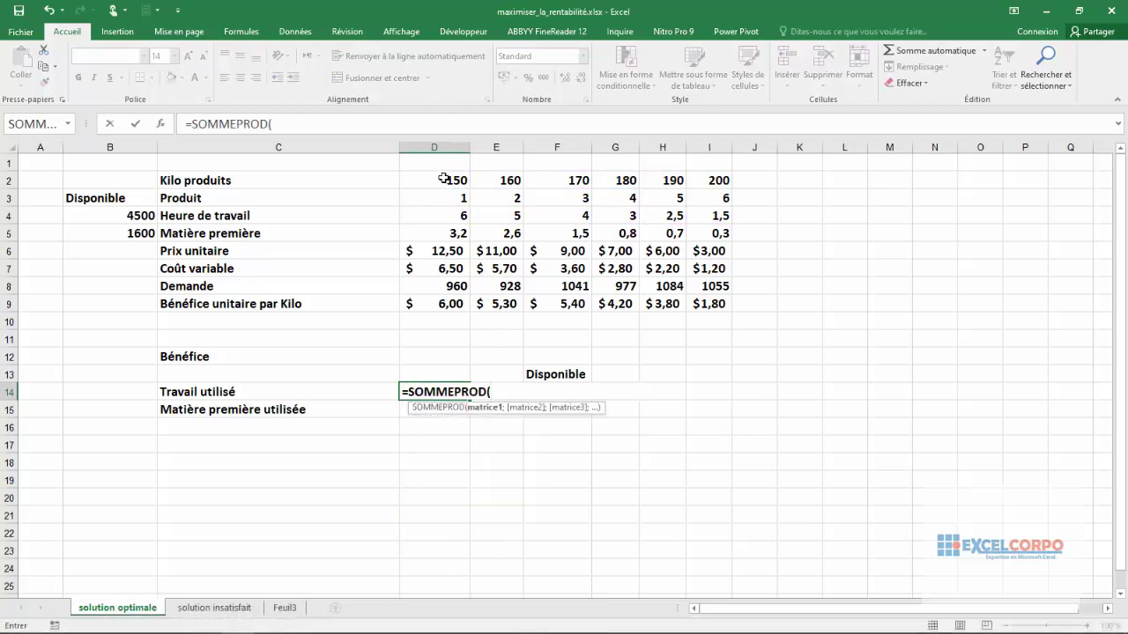
left_click_drag(437, 181, 718, 185)
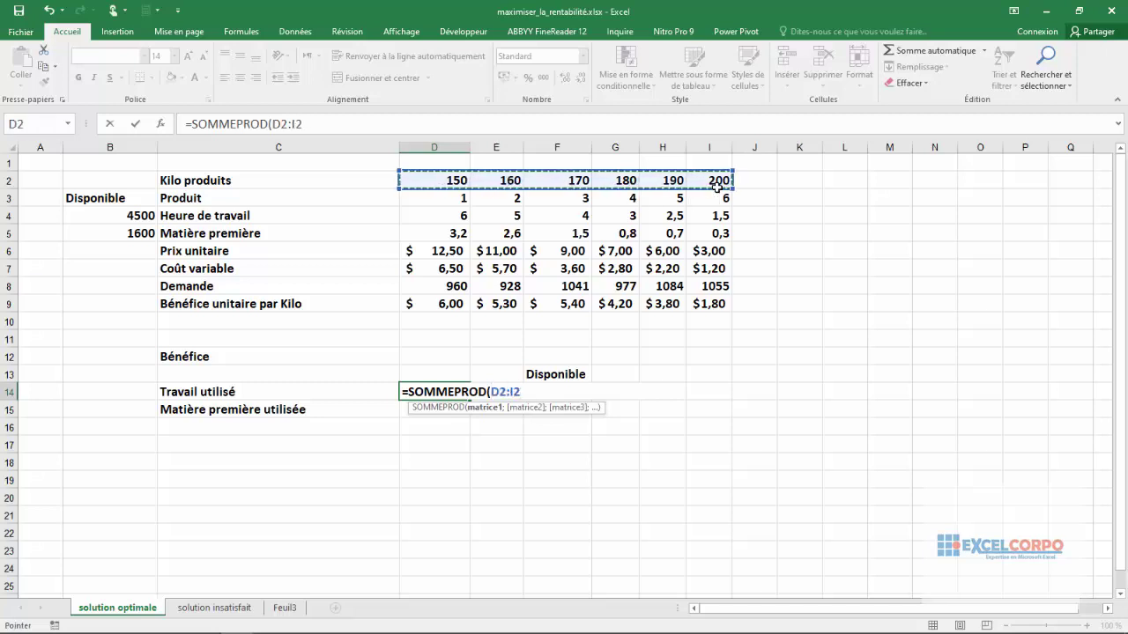
key("F4")
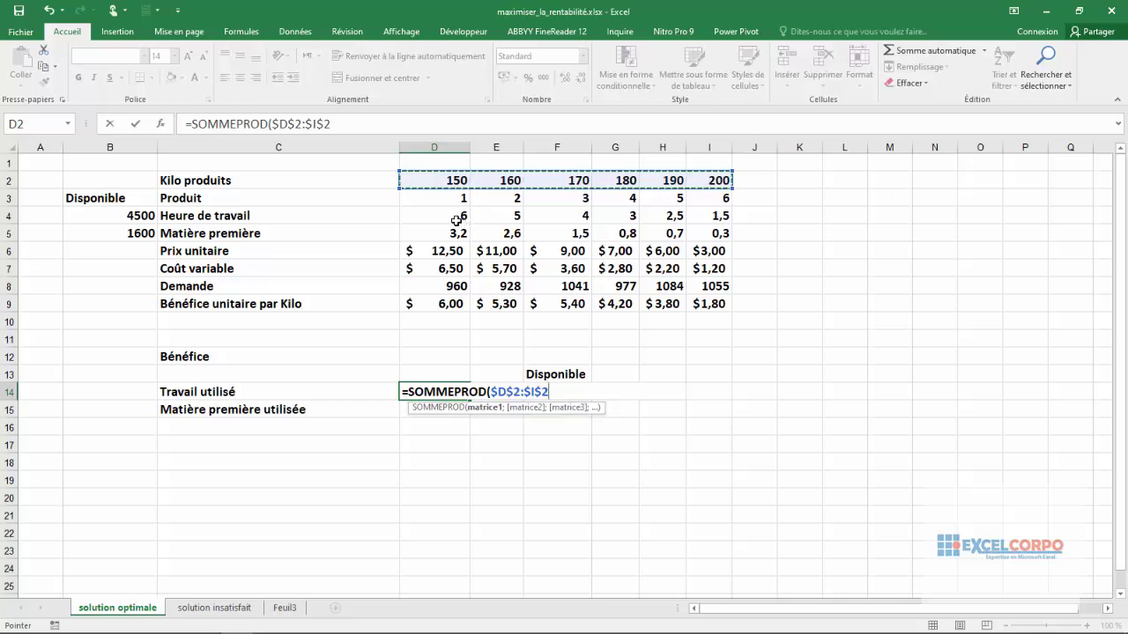
type(";")
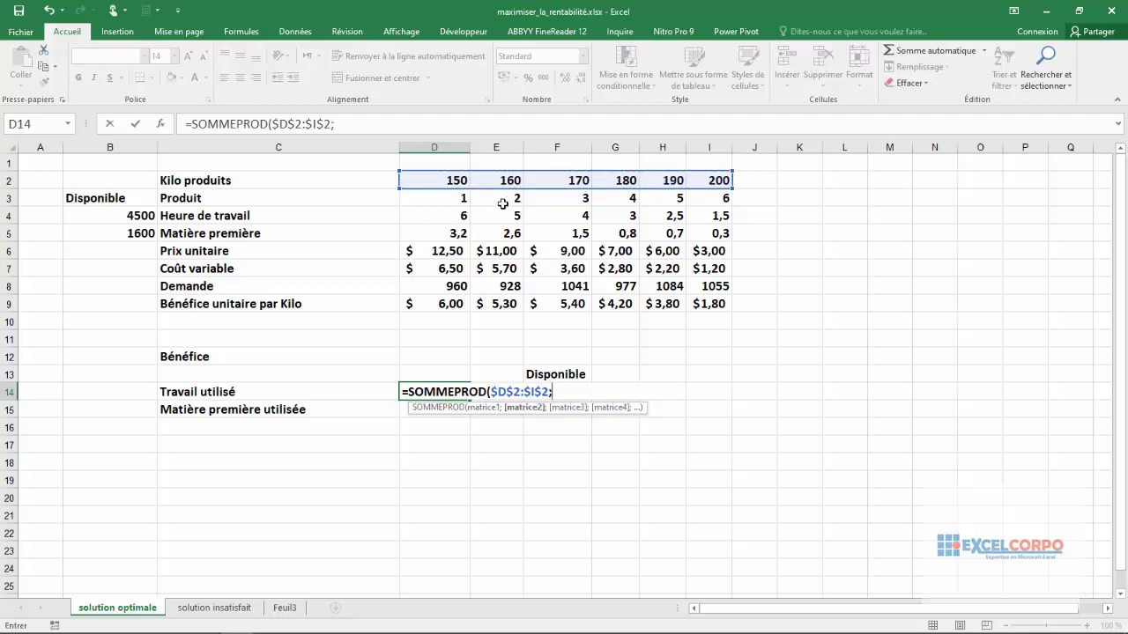
left_click_drag(423, 219, 696, 213)
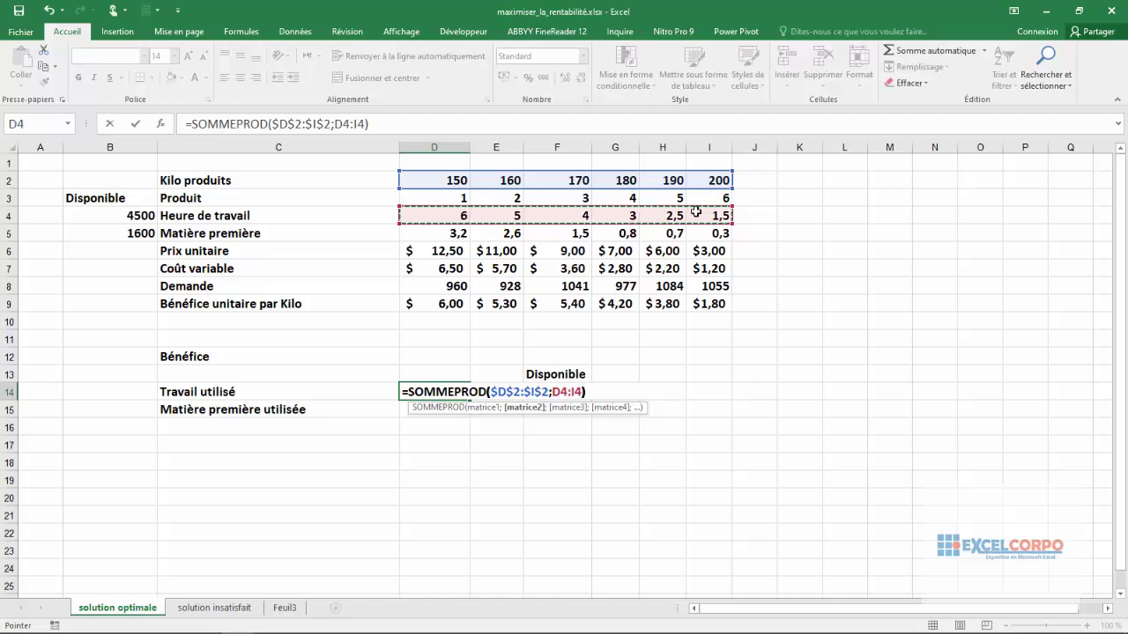
key("Return")
left_click(424, 388)
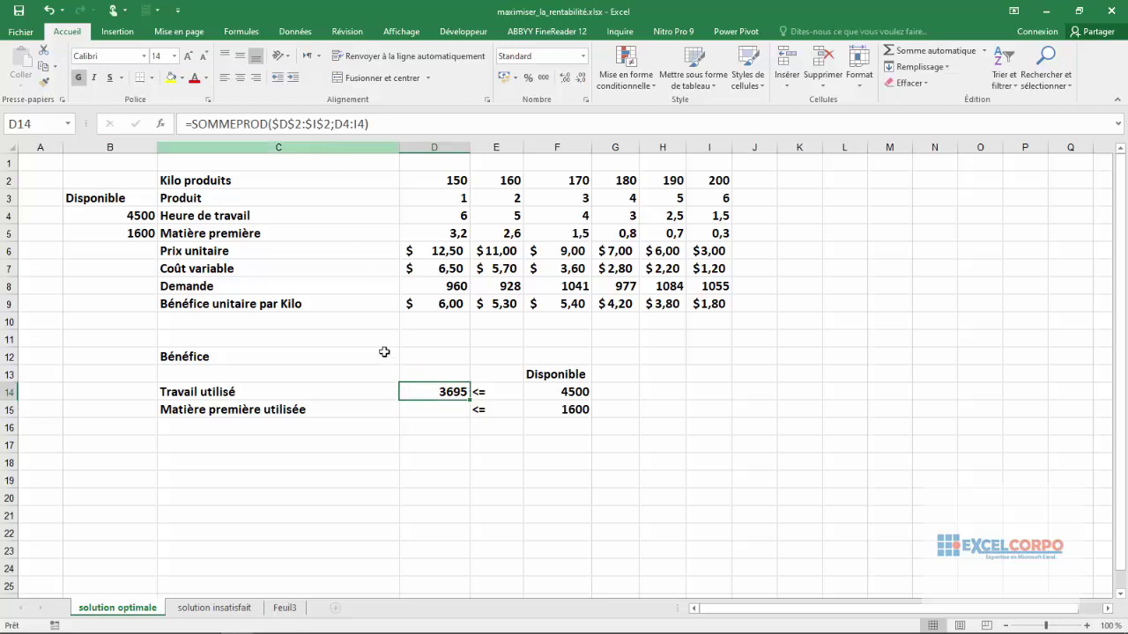
Step: Enter =SOMMEPROD($D$2:$I$2;D5:I5) in the Matière première utilisée cell D15
left_click(436, 410)
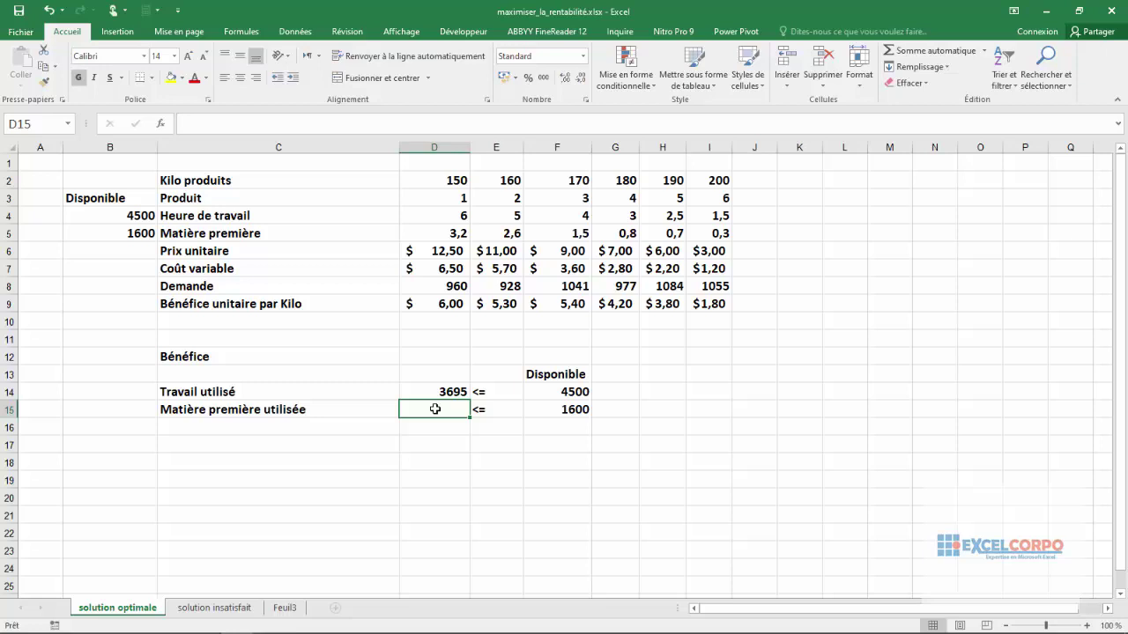
type("=som")
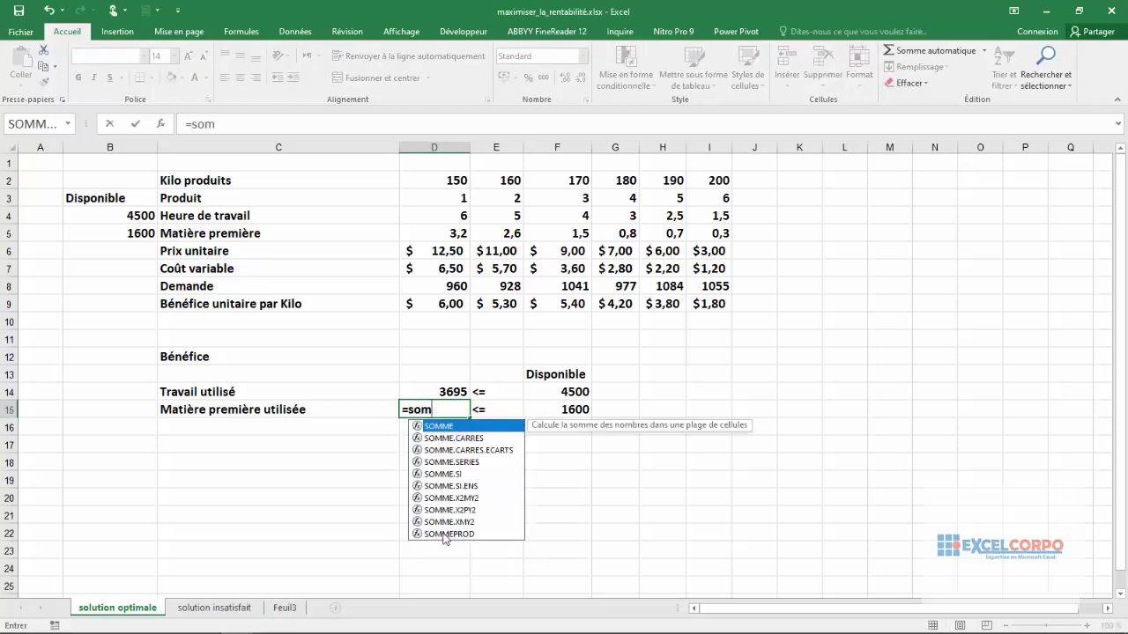
double_click(448, 534)
left_click_drag(433, 180, 722, 180)
key("F4")
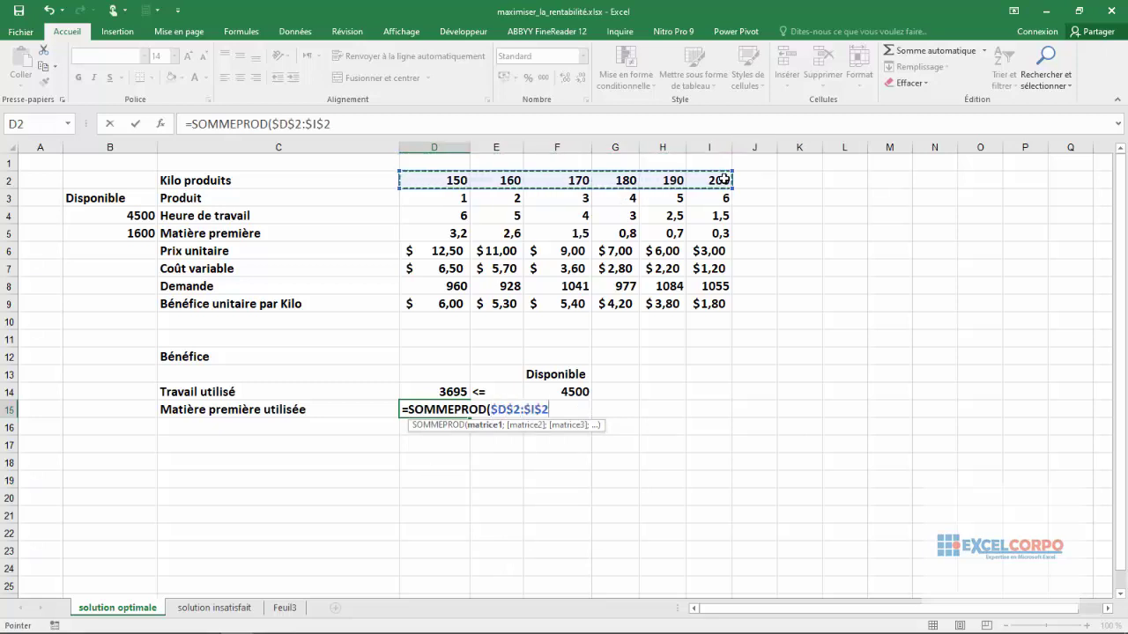
type(";")
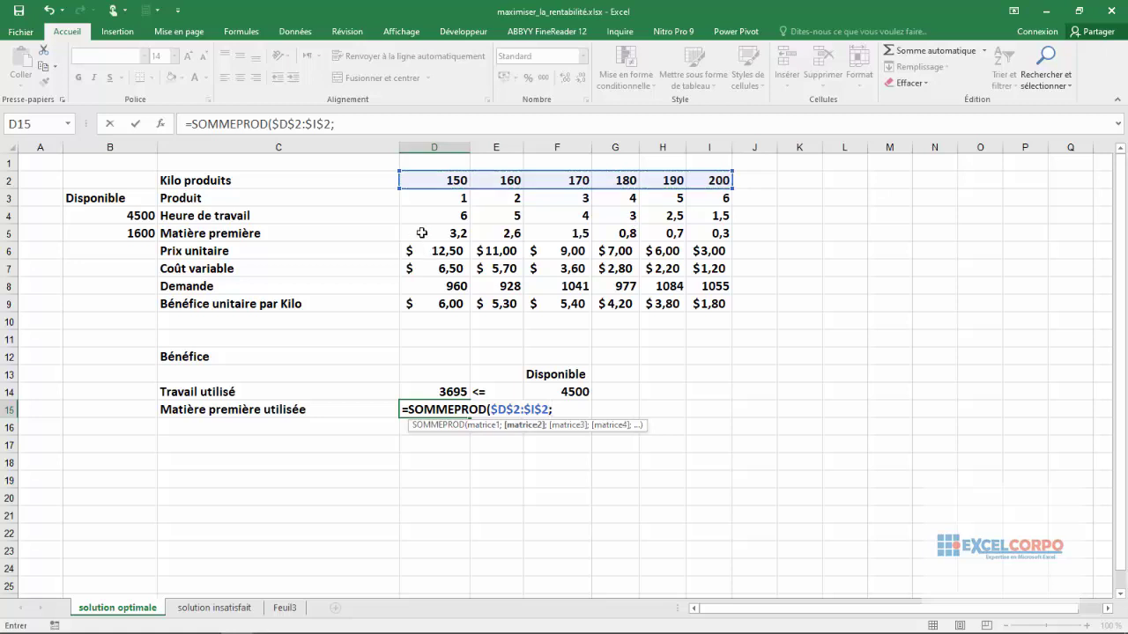
left_click_drag(423, 232, 692, 235)
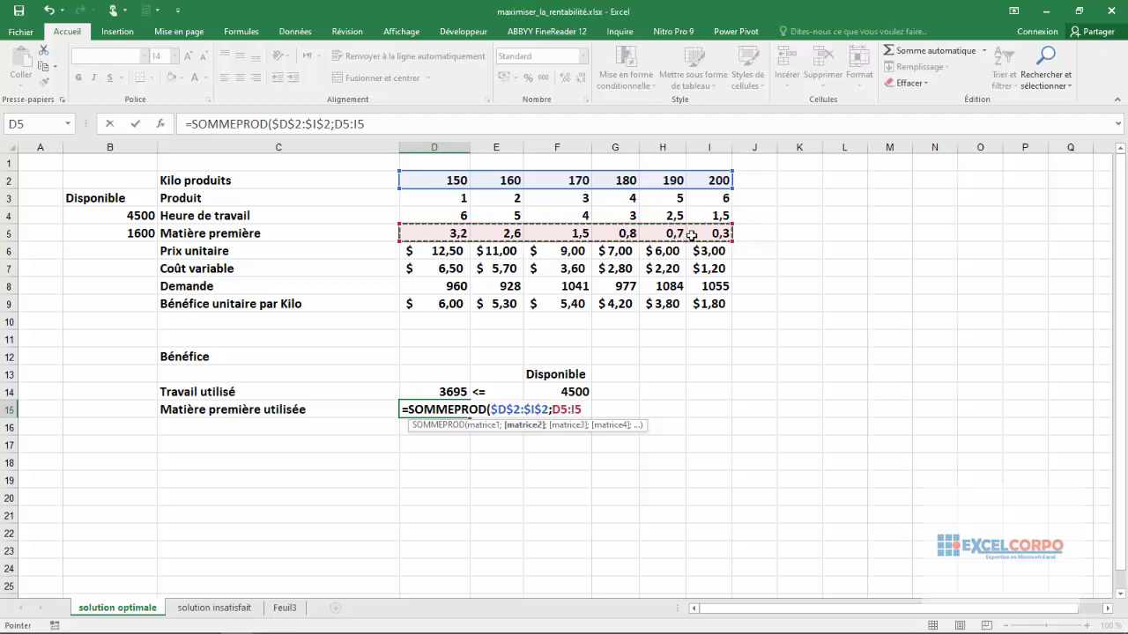
key("ctrl+Return")
key("Return")
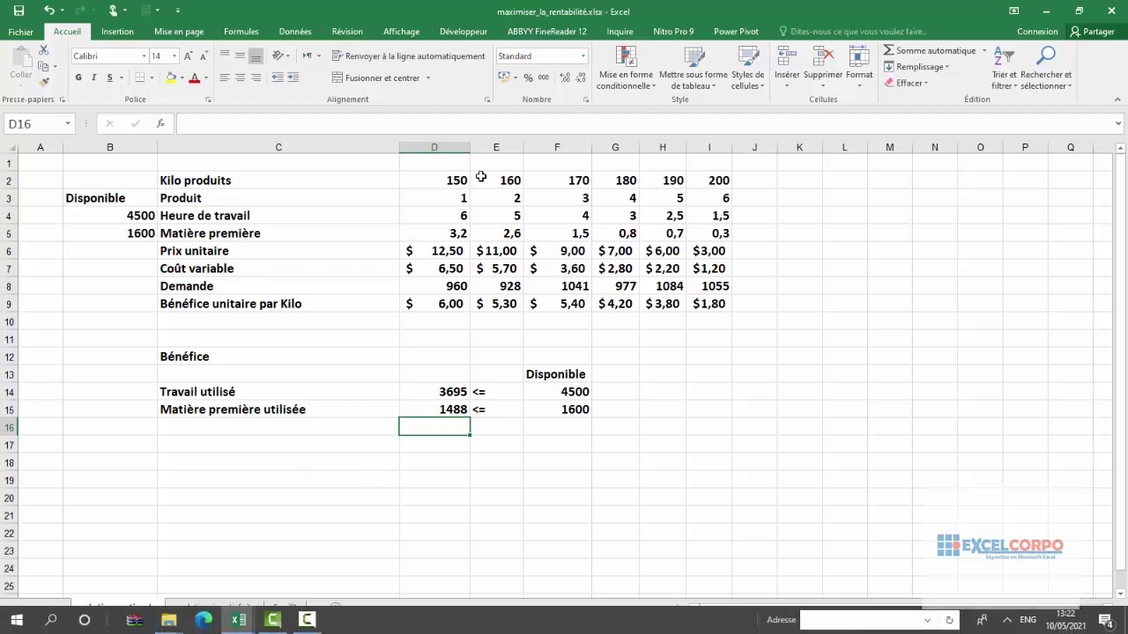
Step: Fill the SOMMEPROD formula from D14 down to D15, and compare labour and raw material used with their Disponible limits
left_click(448, 392)
left_click_drag(470, 398, 445, 420)
left_click(388, 450)
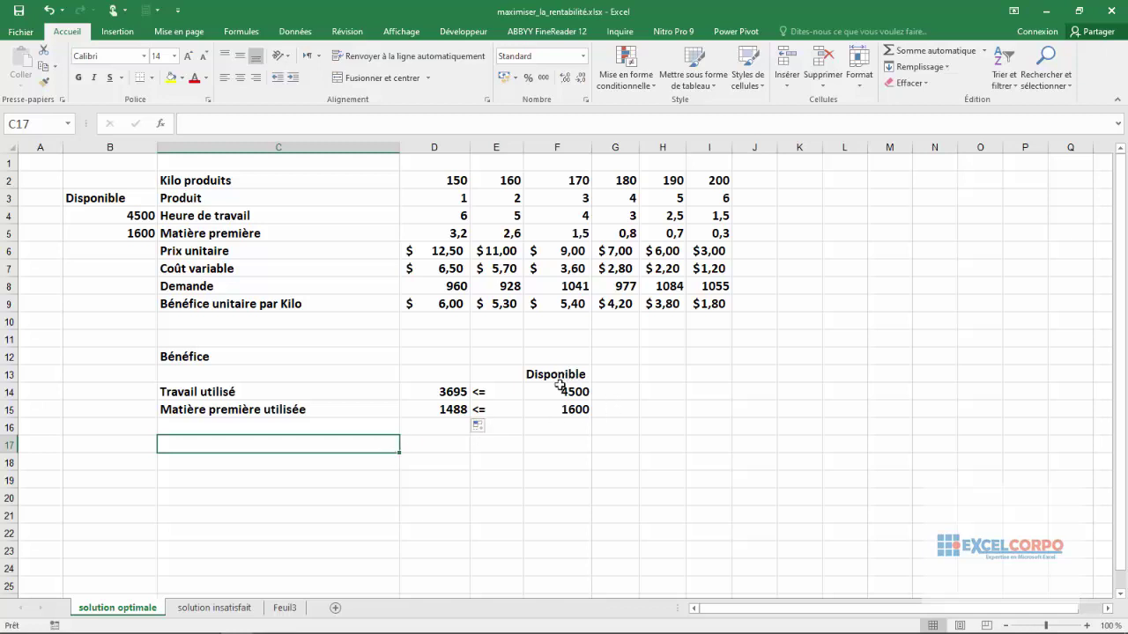
left_click(438, 393)
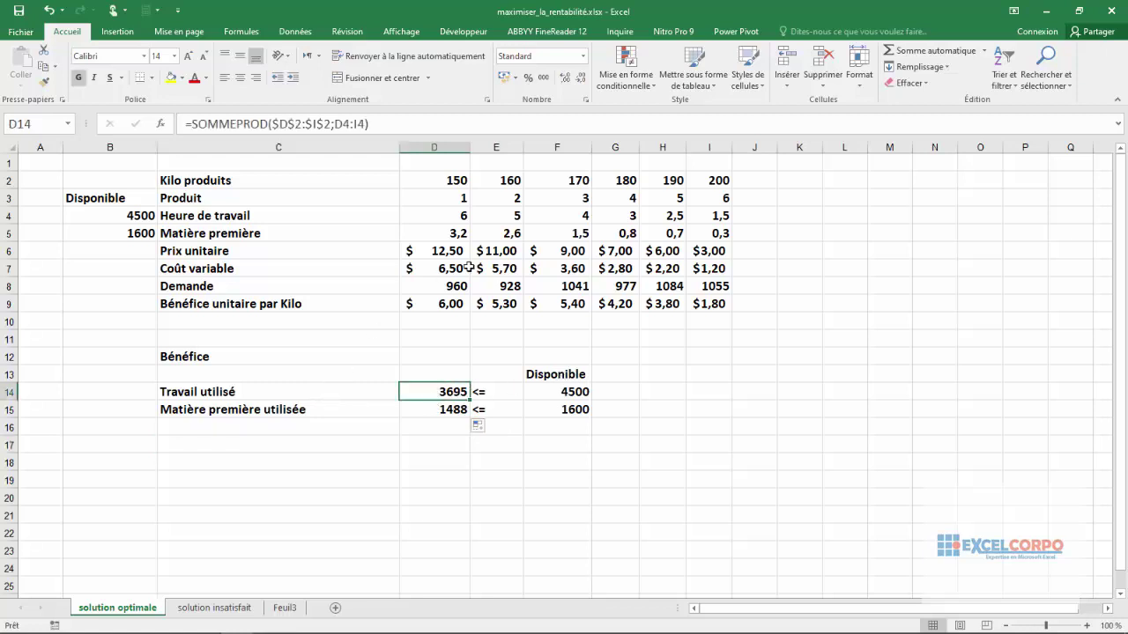
left_click(572, 397)
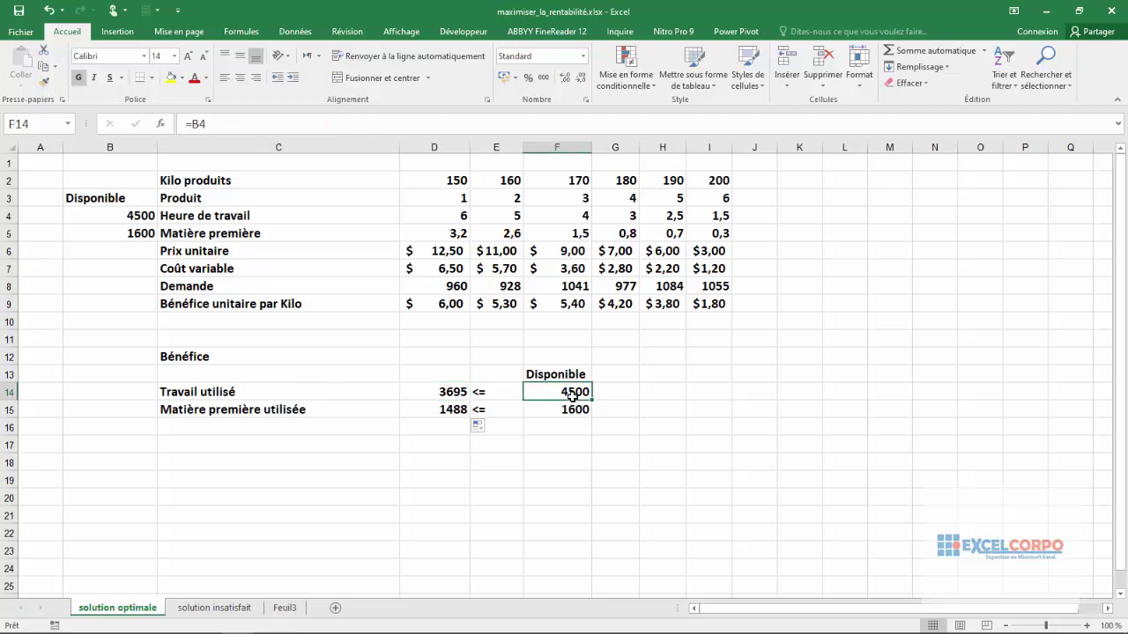
left_click(455, 414)
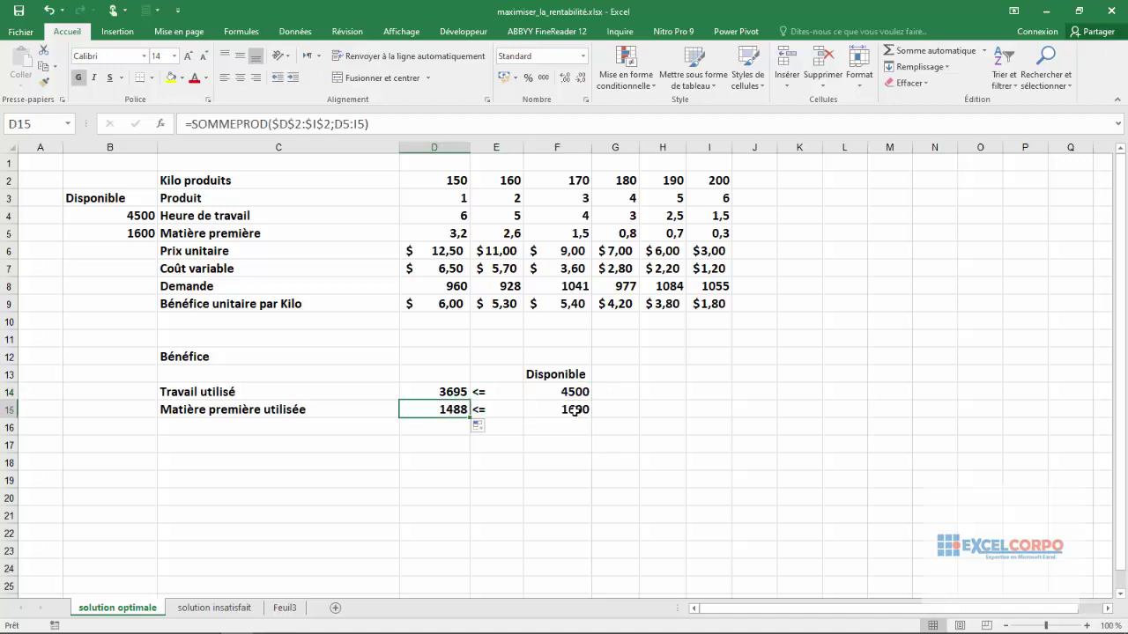
left_click(573, 410)
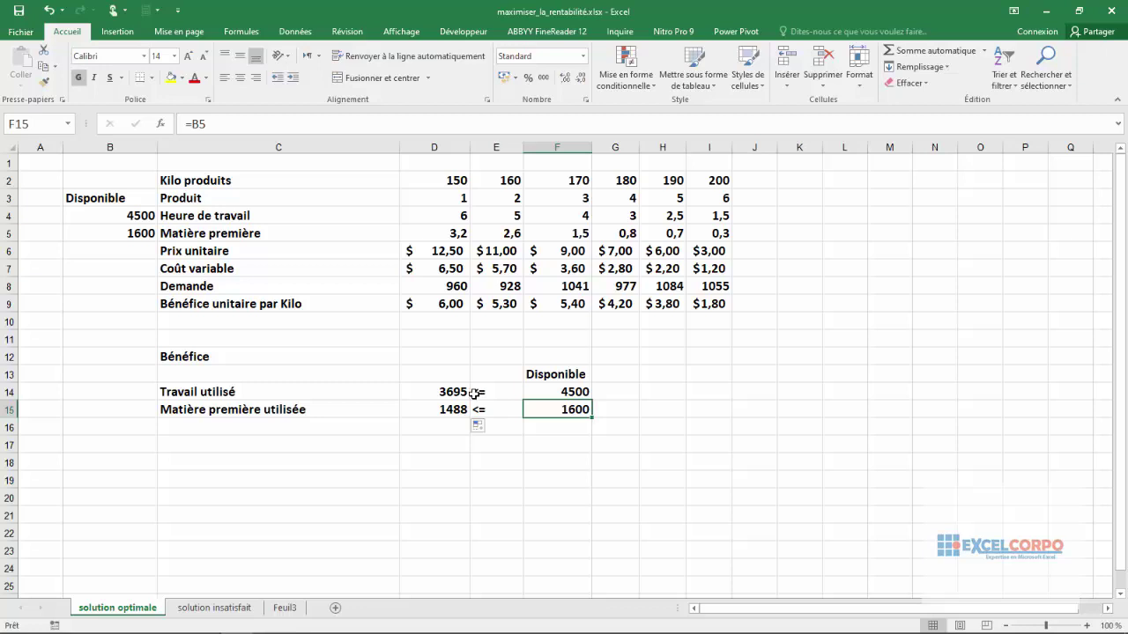
Step: Enter =SOMMEPROD(D2:I2;D9:I9) in the Bénéfice cell D12 to multiply the kilos produced by the unit profit per kilo
left_click(429, 356)
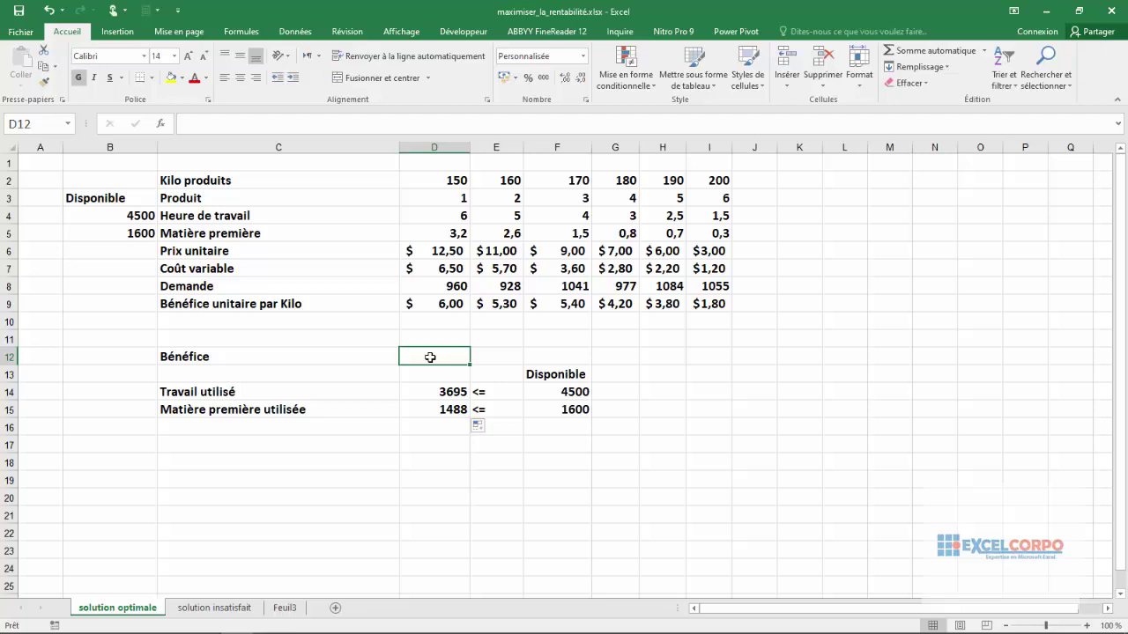
left_click(440, 180)
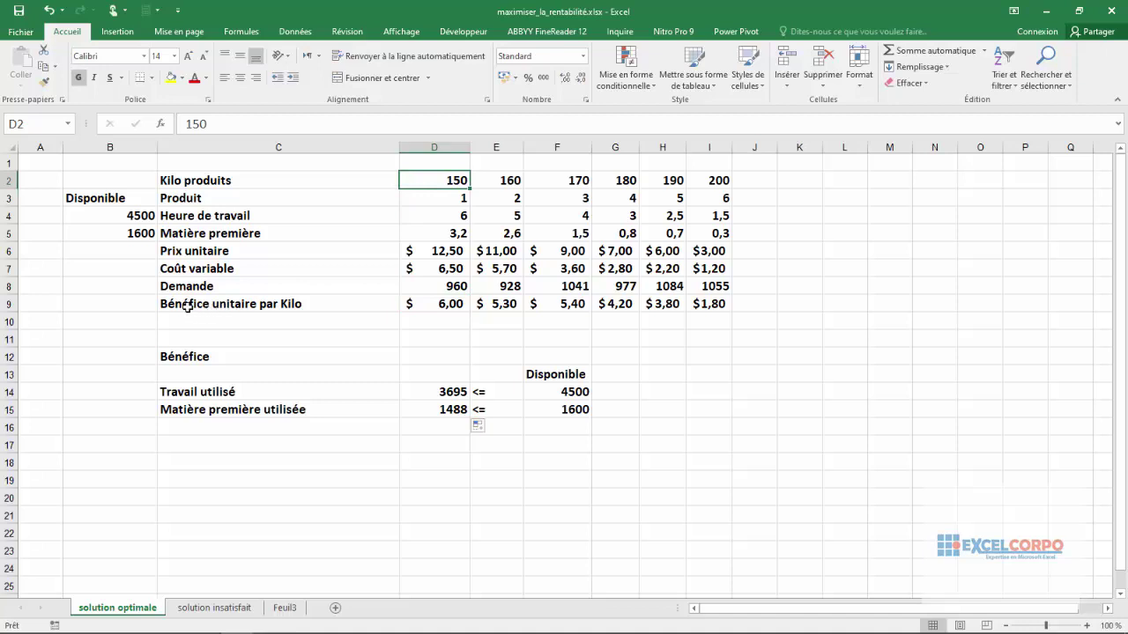
left_click(449, 359)
type("=so")
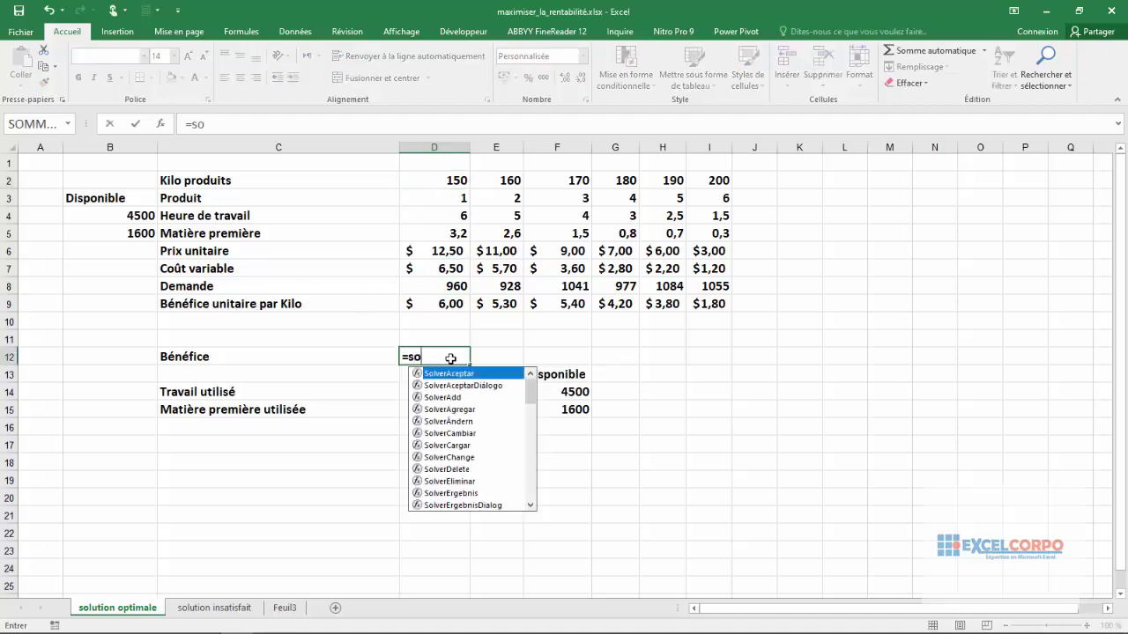
type("mm")
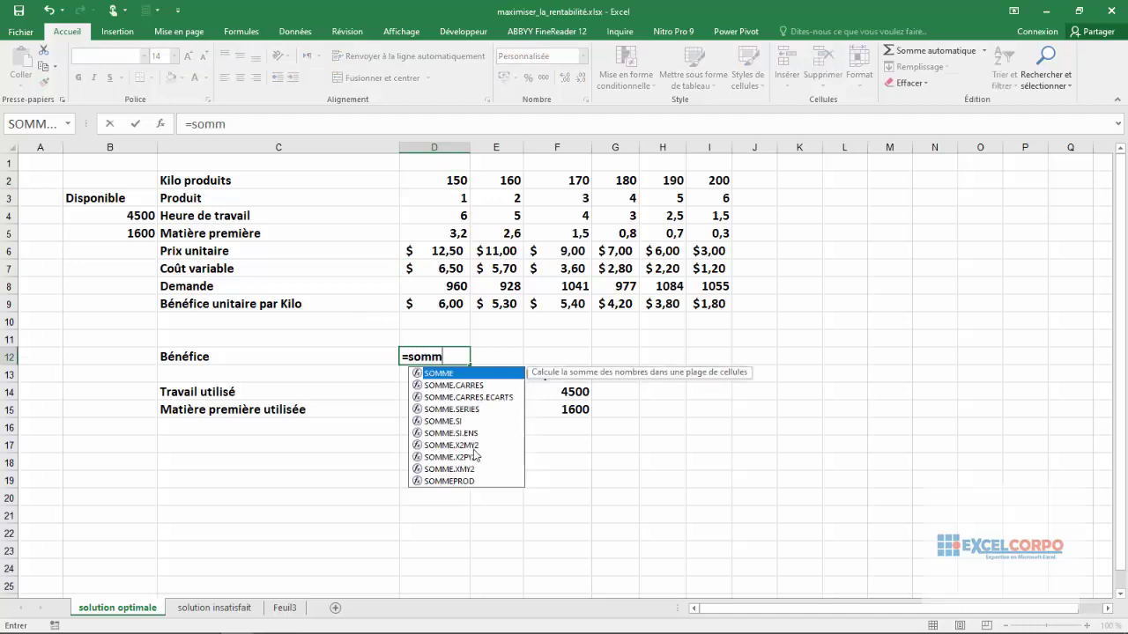
double_click(458, 481)
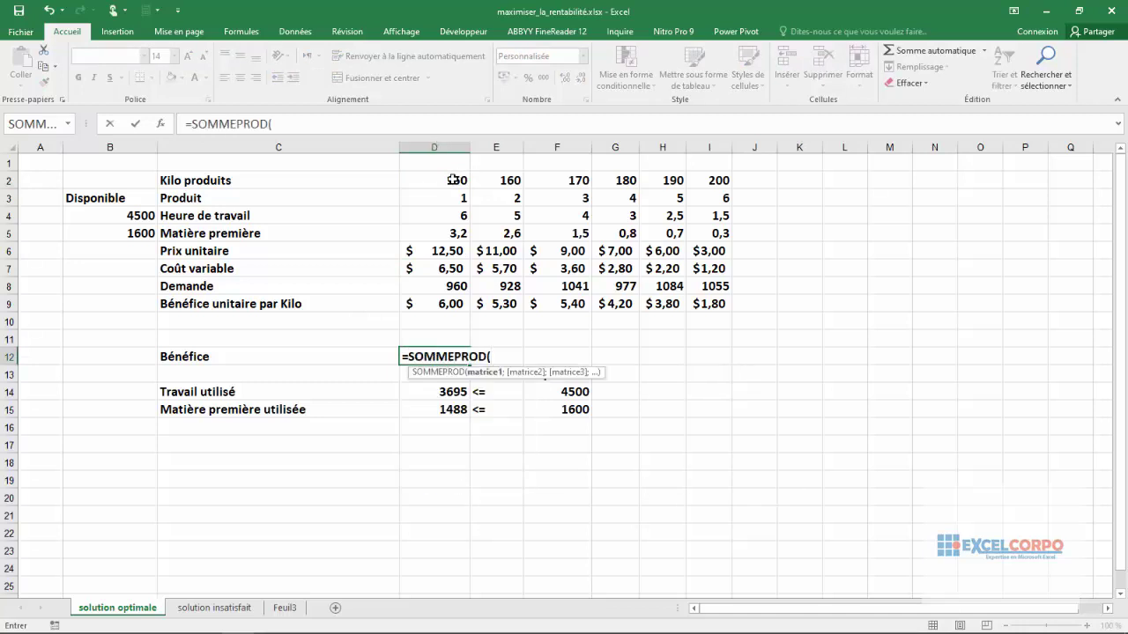
left_click_drag(452, 180, 720, 177)
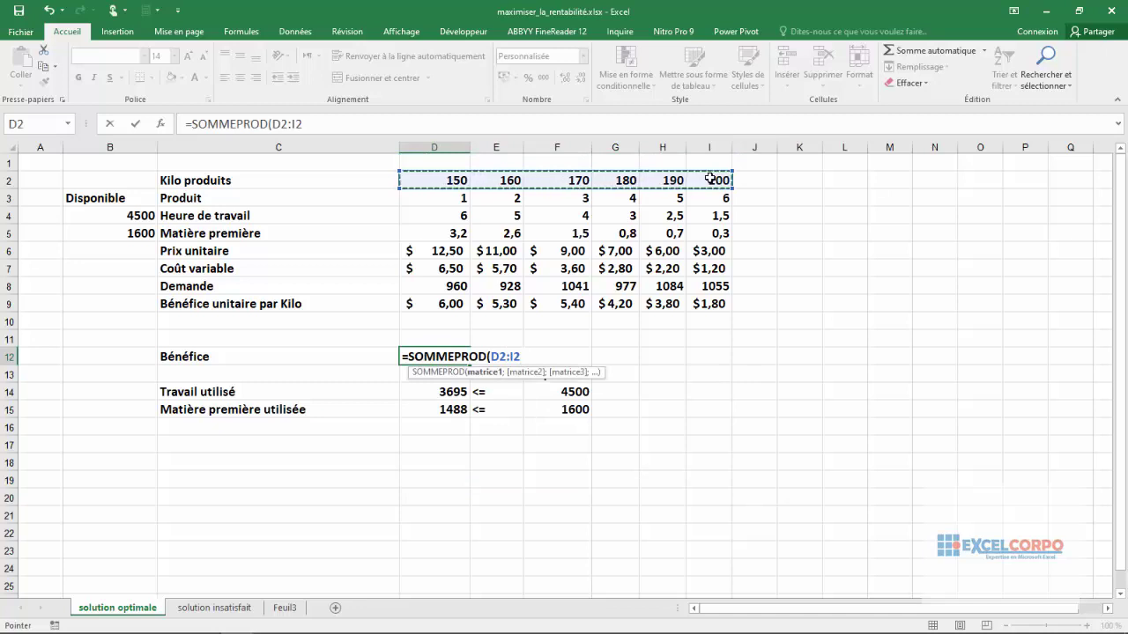
type(";")
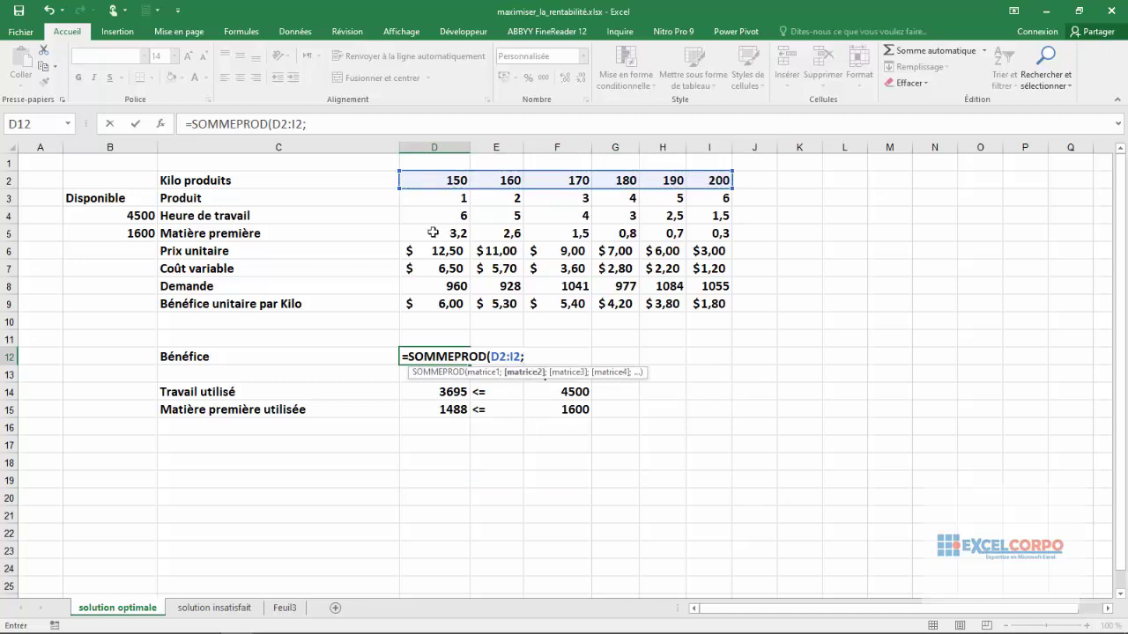
left_click_drag(421, 304, 696, 300)
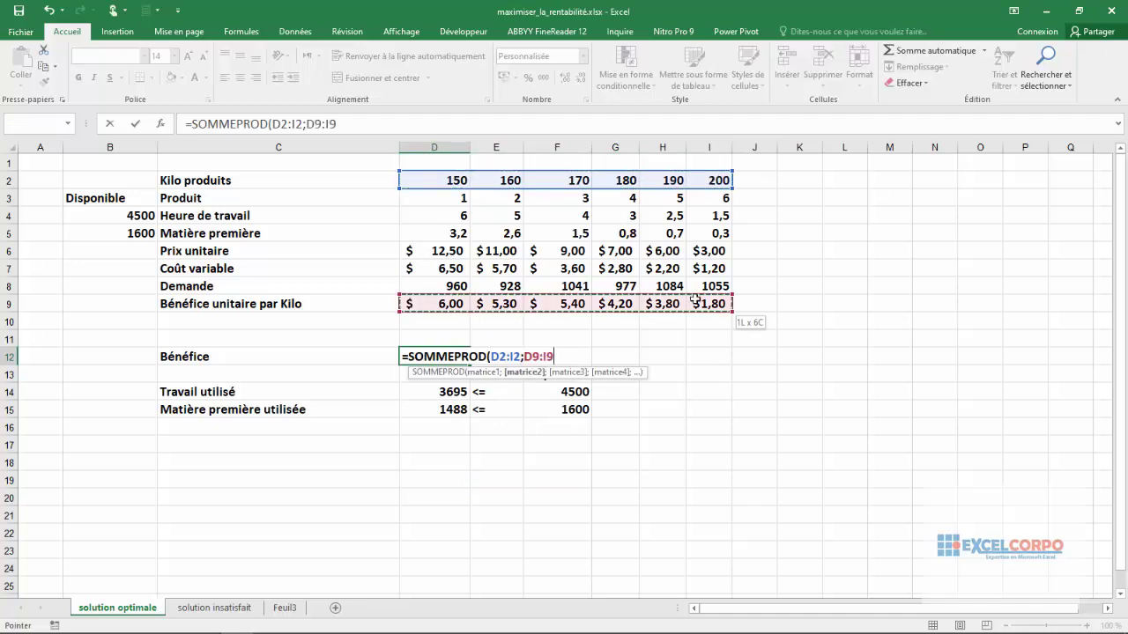
key("Return")
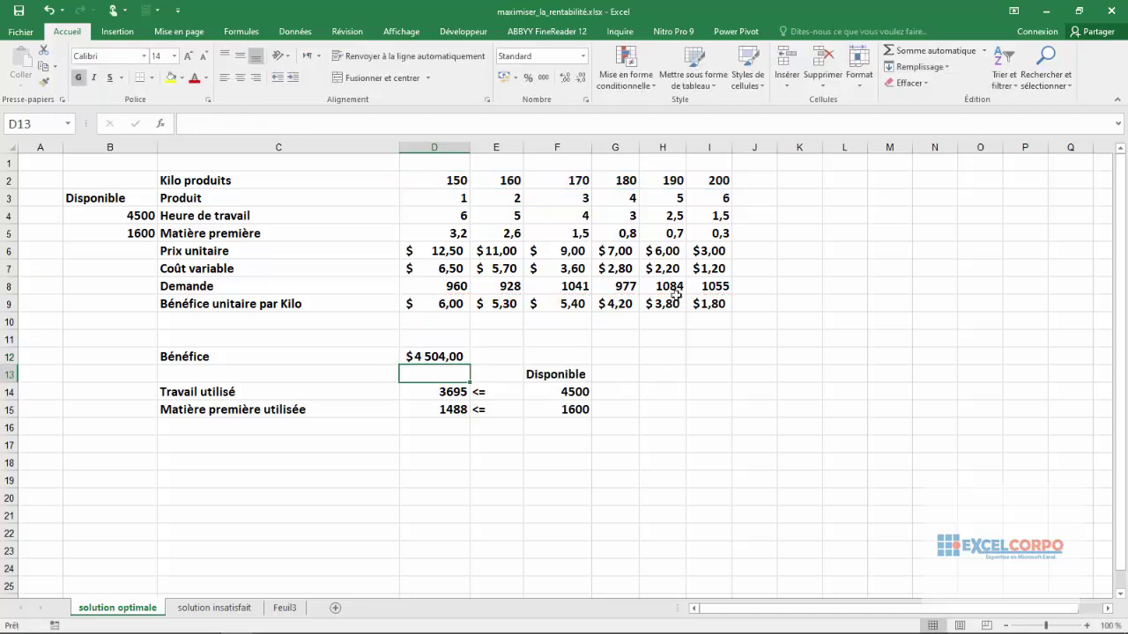
Step: Examine the Bénéfice formula in D12 and the Kilo produits quantities in D2:I2 that it depends on
left_click(421, 357)
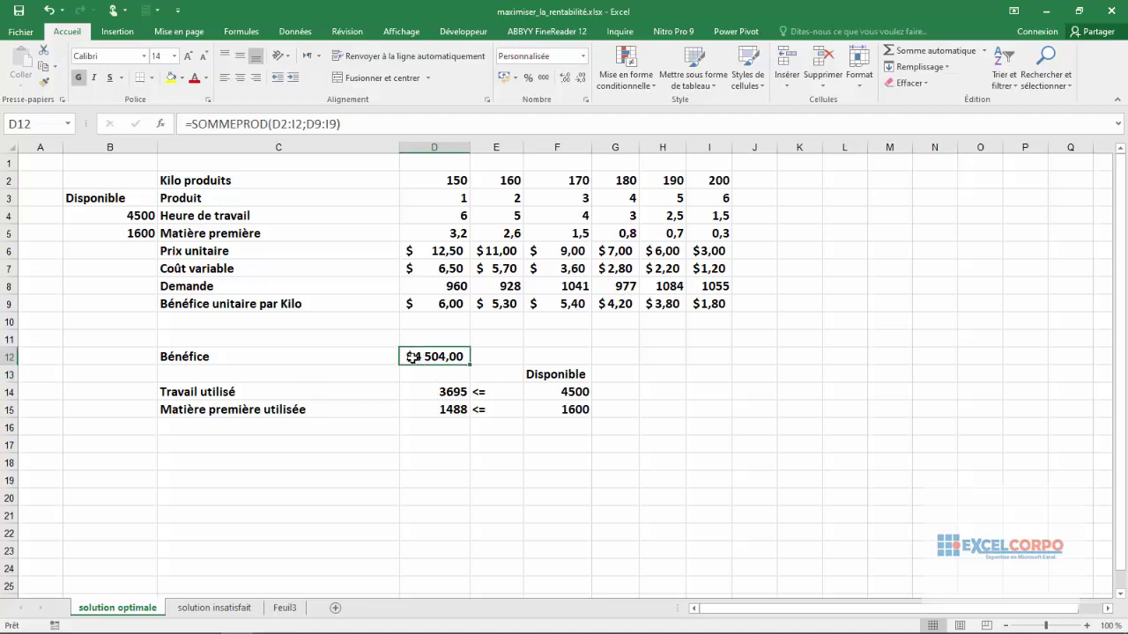
left_click_drag(6, 170, 6, 175)
left_click(5, 179)
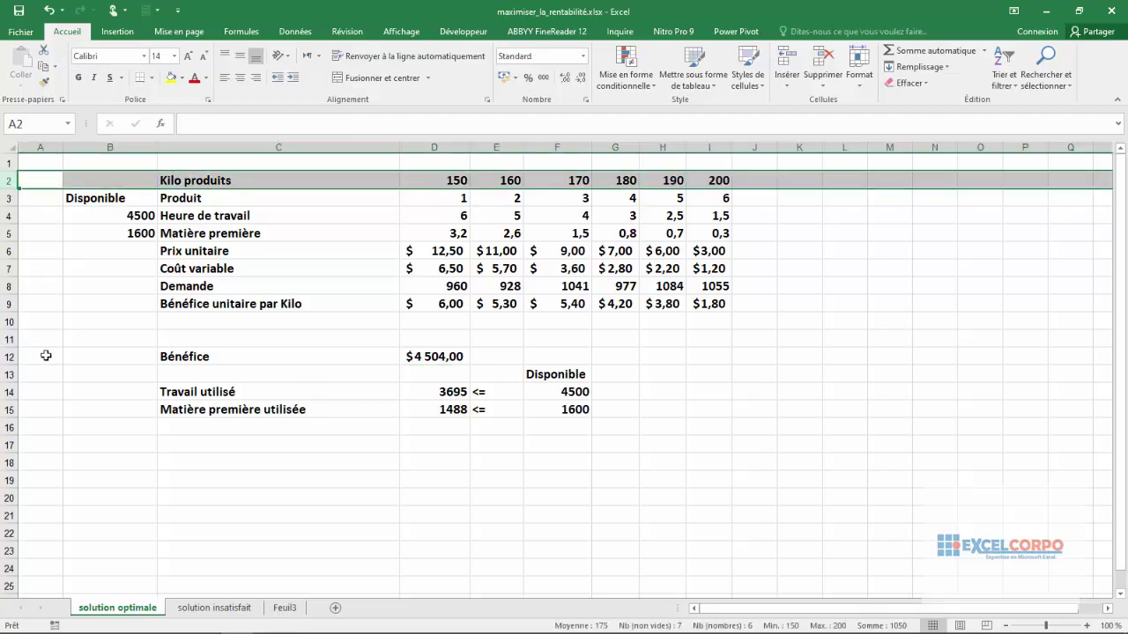
left_click(424, 359)
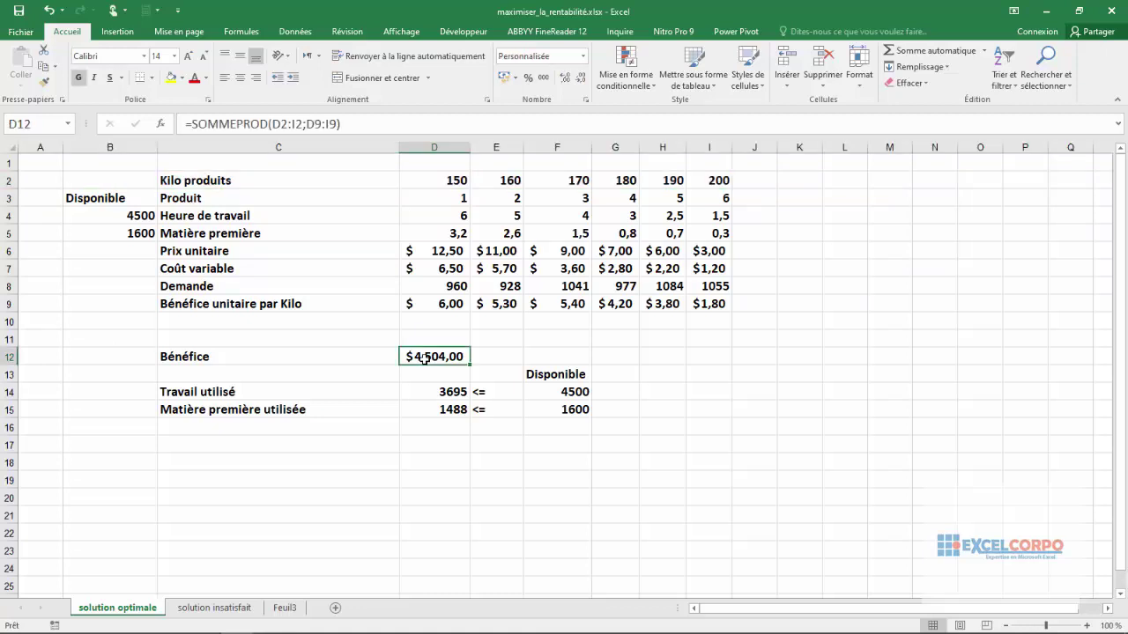
left_click(780, 354)
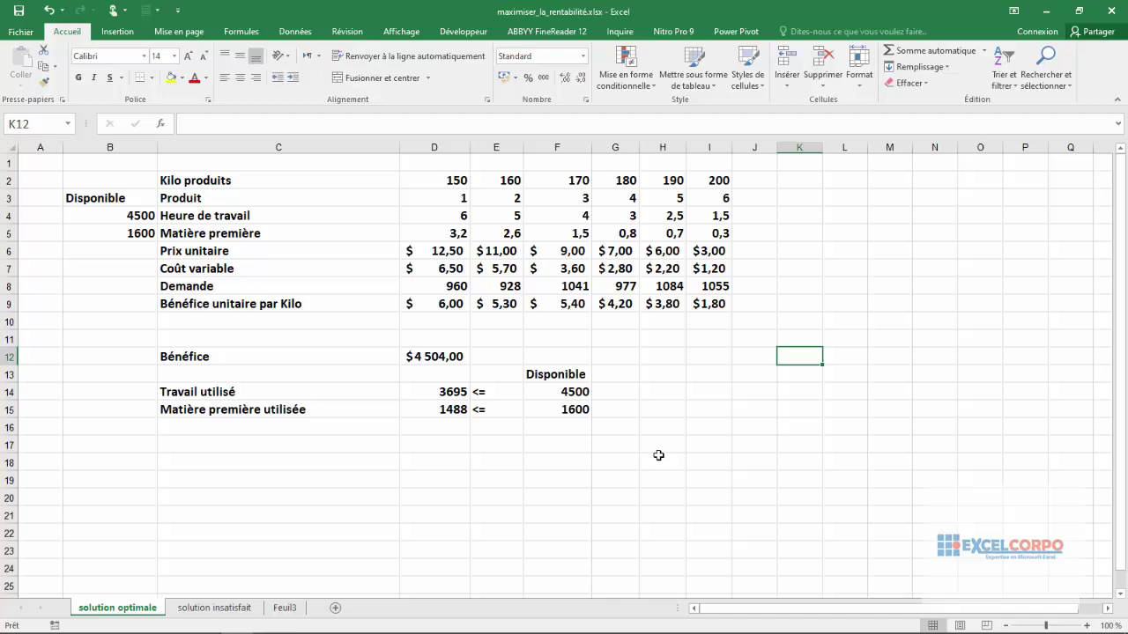
left_click(441, 354)
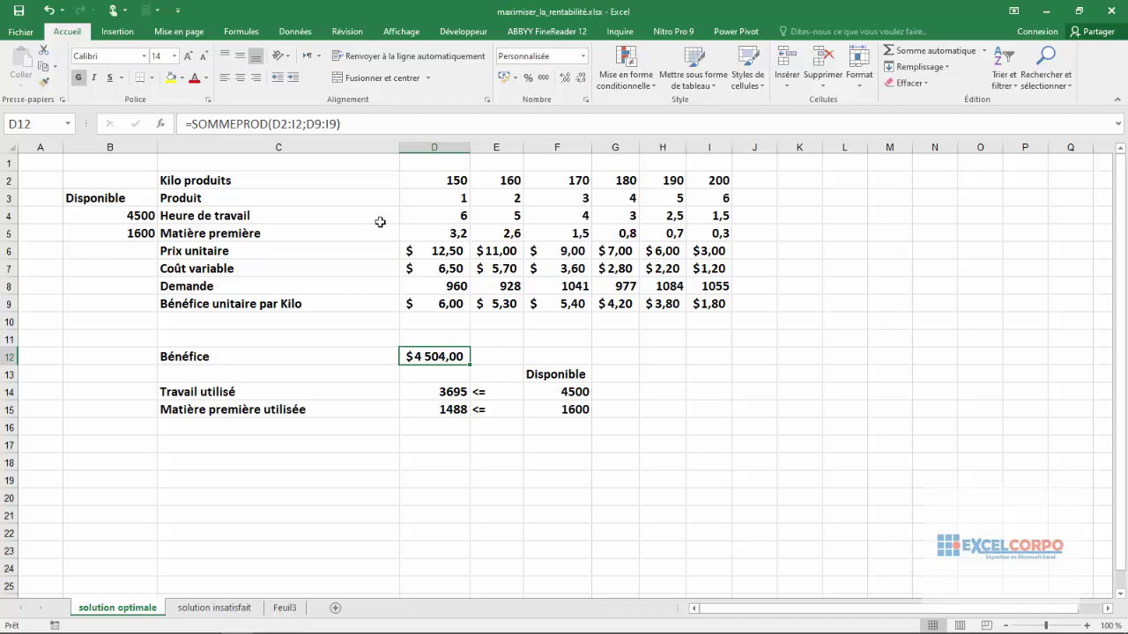
left_click_drag(430, 181, 722, 180)
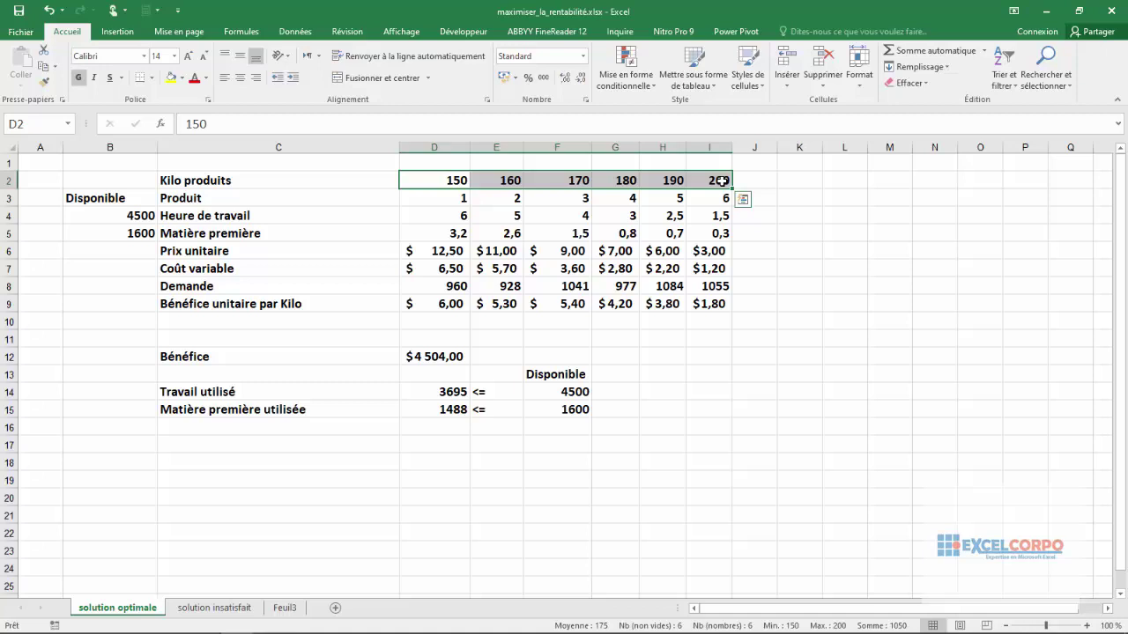
Step: Compare the labour and raw material used in D14:D15 with their Disponible limits in F14:F15
left_click(561, 394)
mouse_move(561, 394)
left_mouse_down()
mouse_move(564, 423)
mouse_move(560, 409)
left_mouse_up()
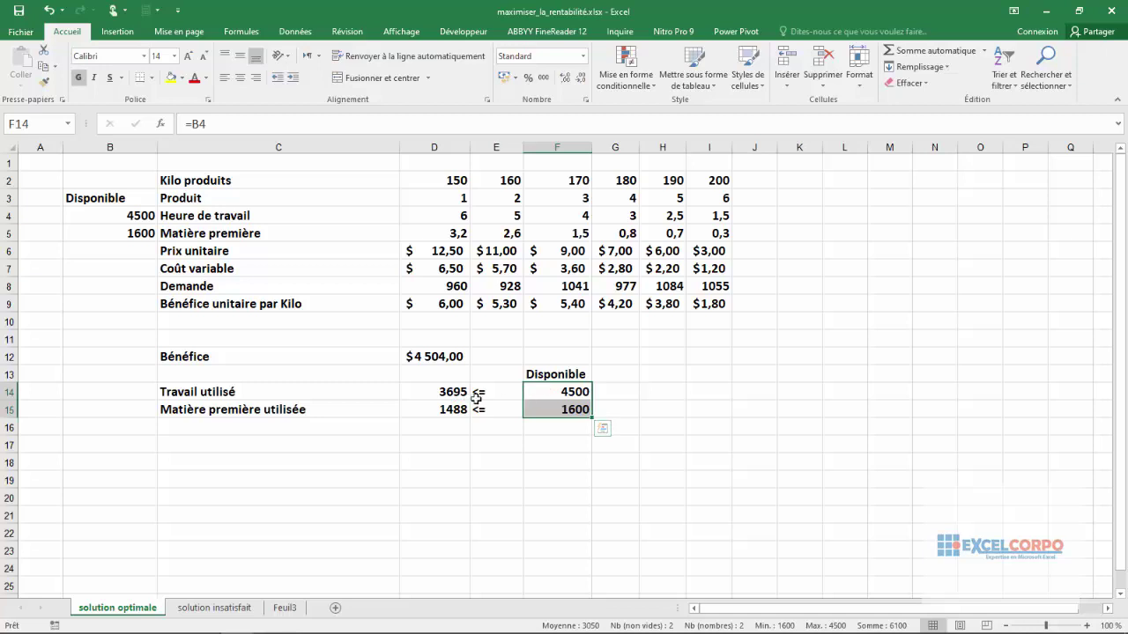
left_click(548, 408)
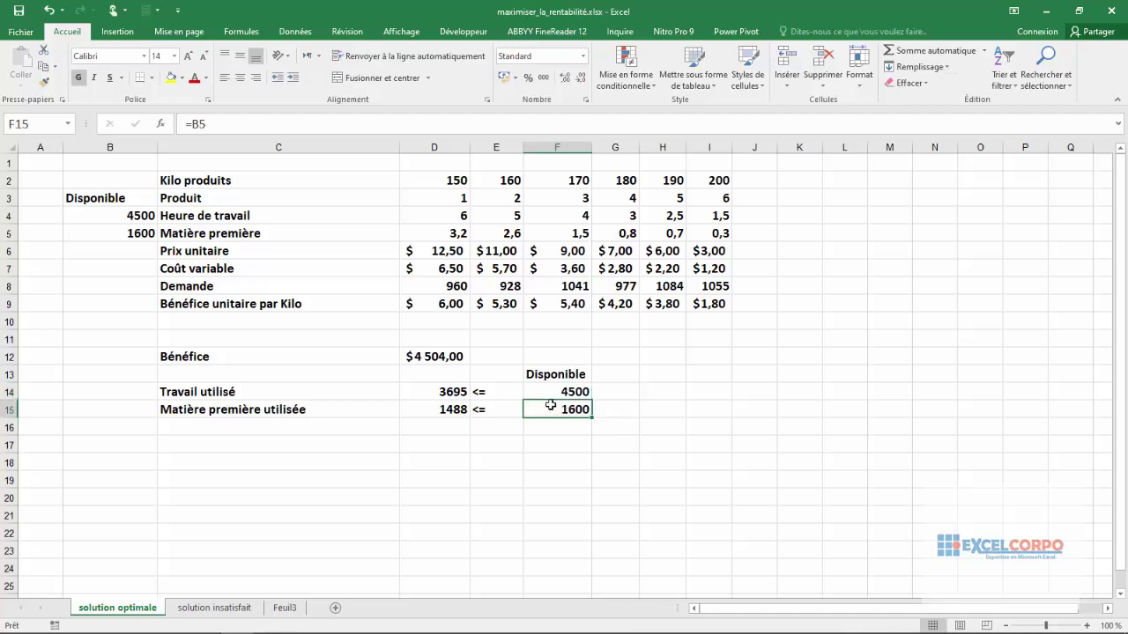
left_click(553, 386)
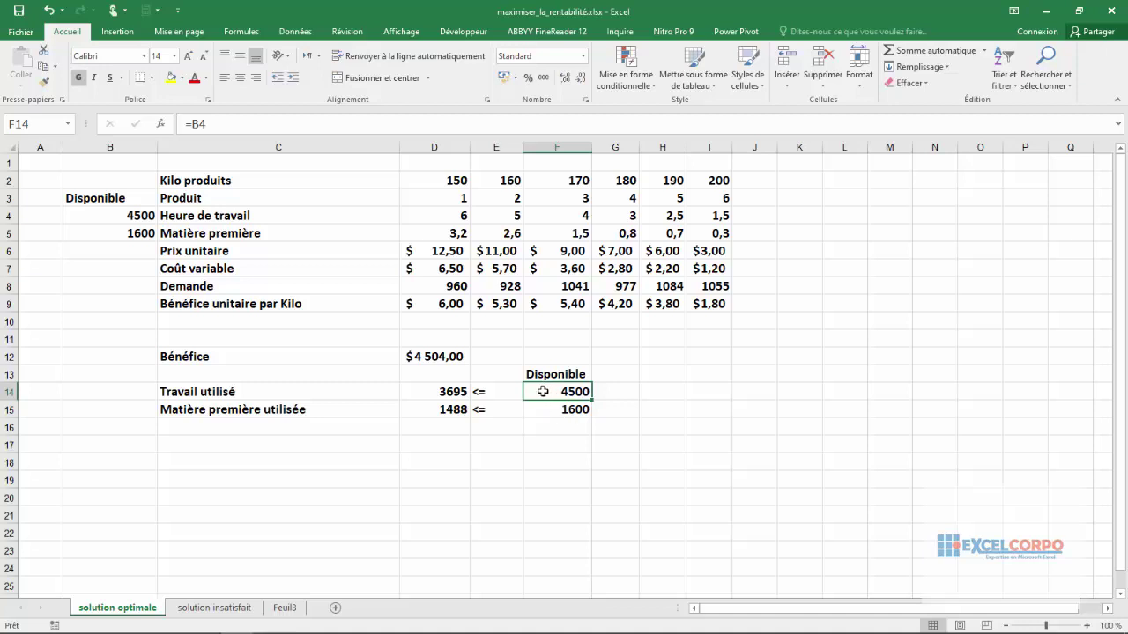
left_click_drag(451, 392, 454, 411)
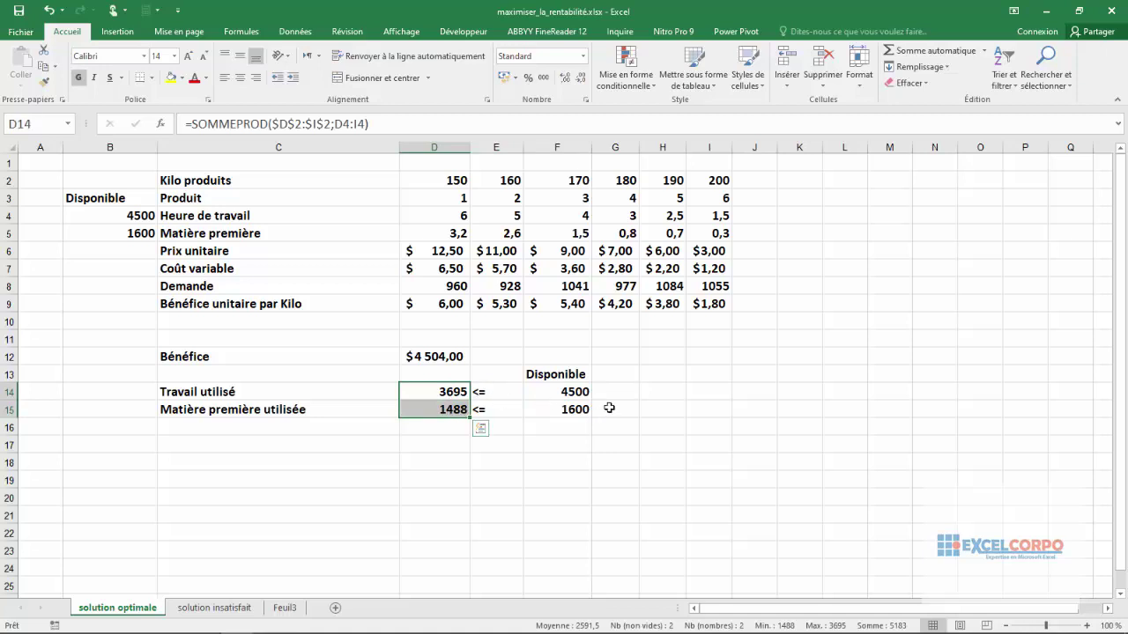
left_click_drag(585, 392, 582, 410)
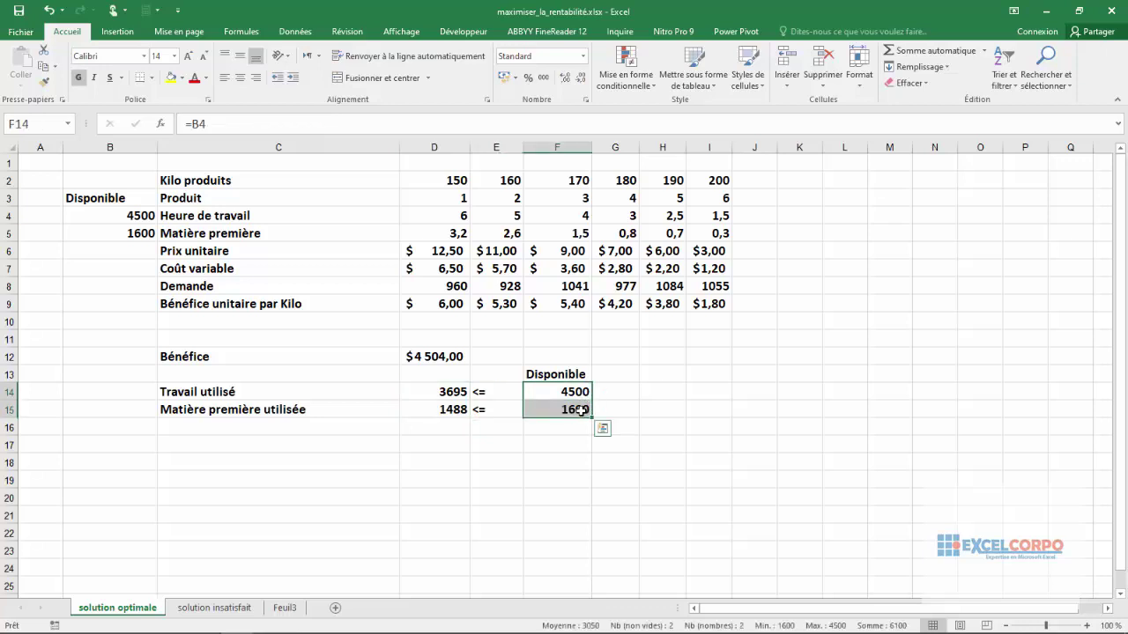
left_click(439, 392)
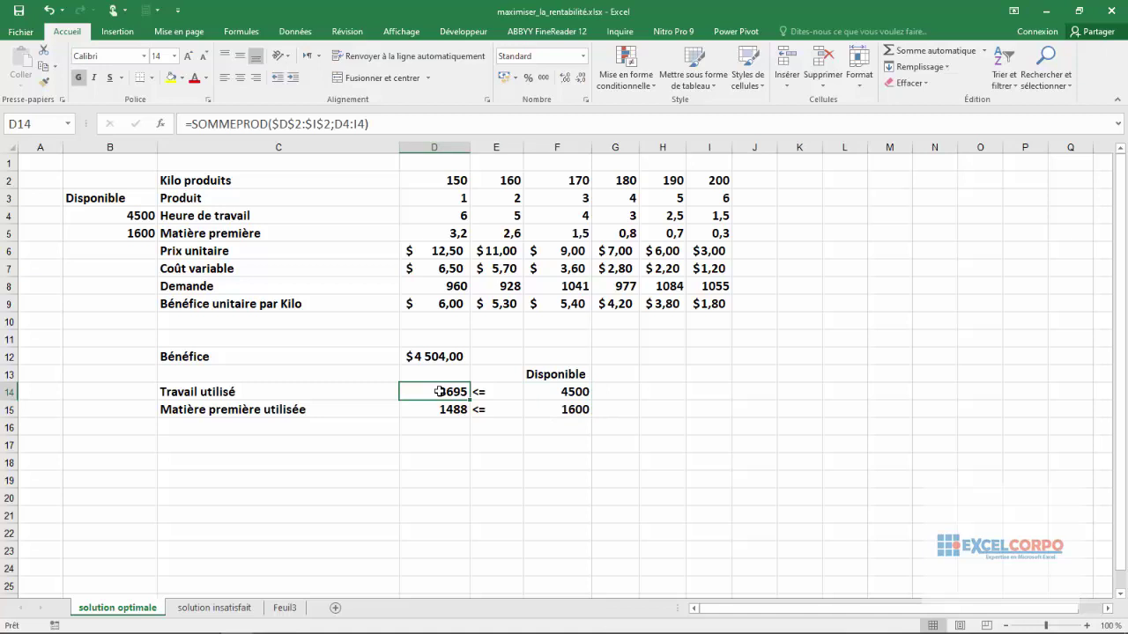
left_click(577, 392)
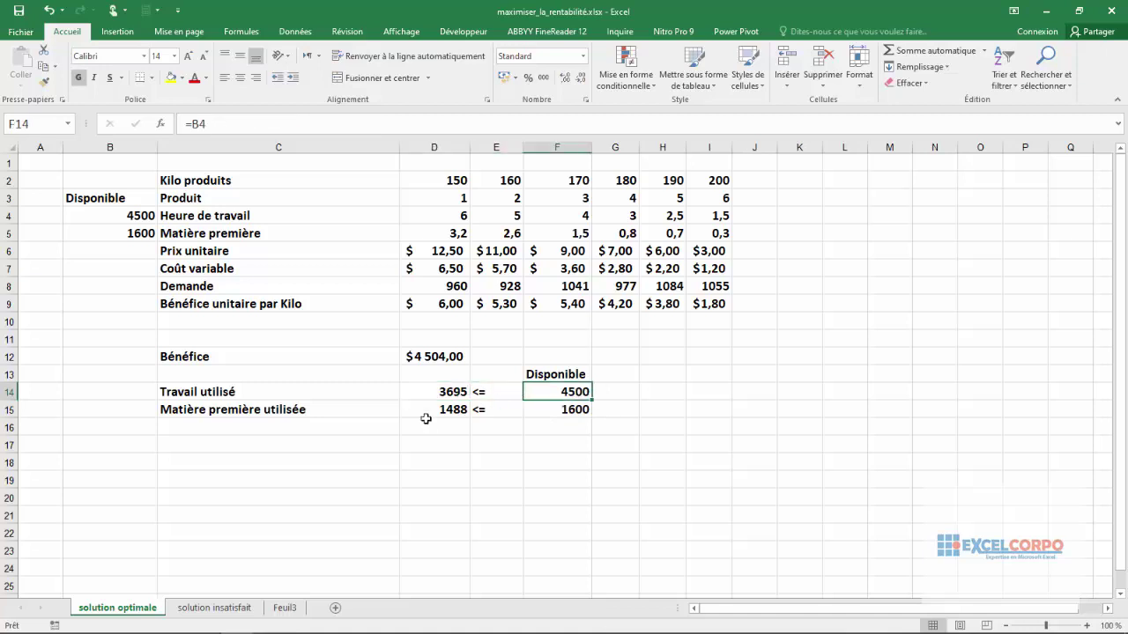
left_click(428, 411)
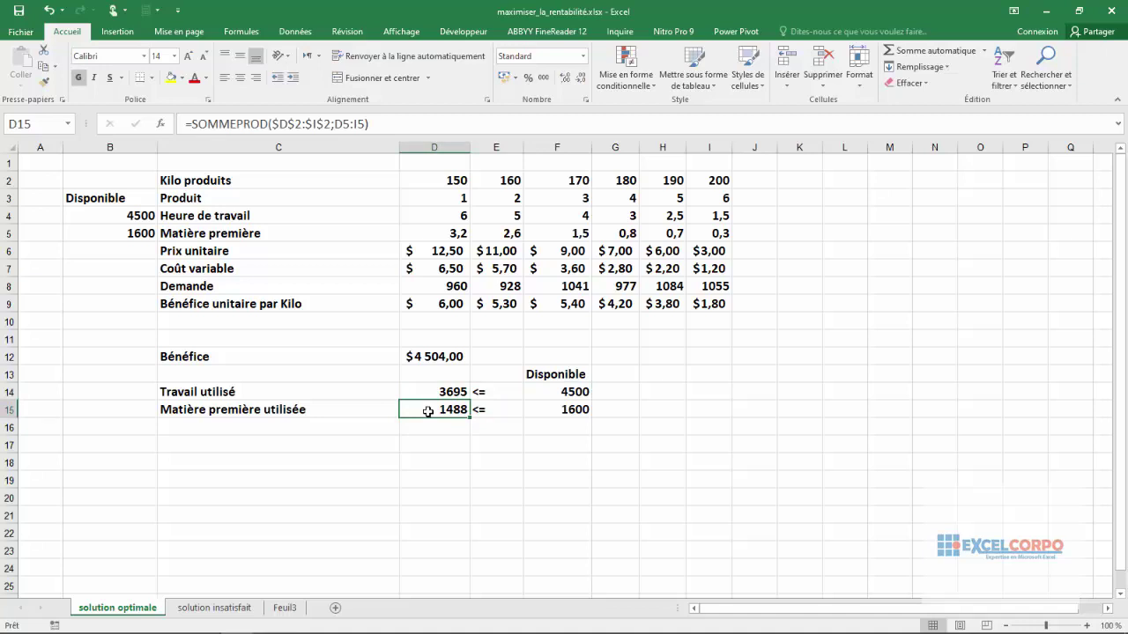
left_click(568, 409)
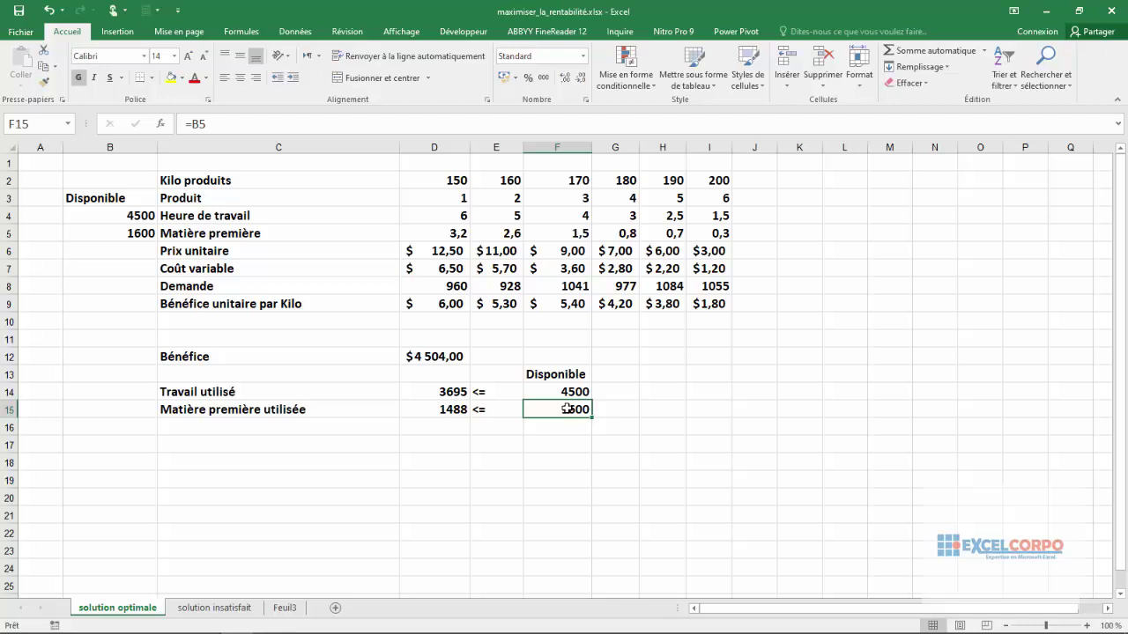
Step: Compare the Kilo produits quantities in D2:I2 with the Demande for each product in D8:I8
left_click(435, 179)
left_click_drag(537, 169, 704, 171)
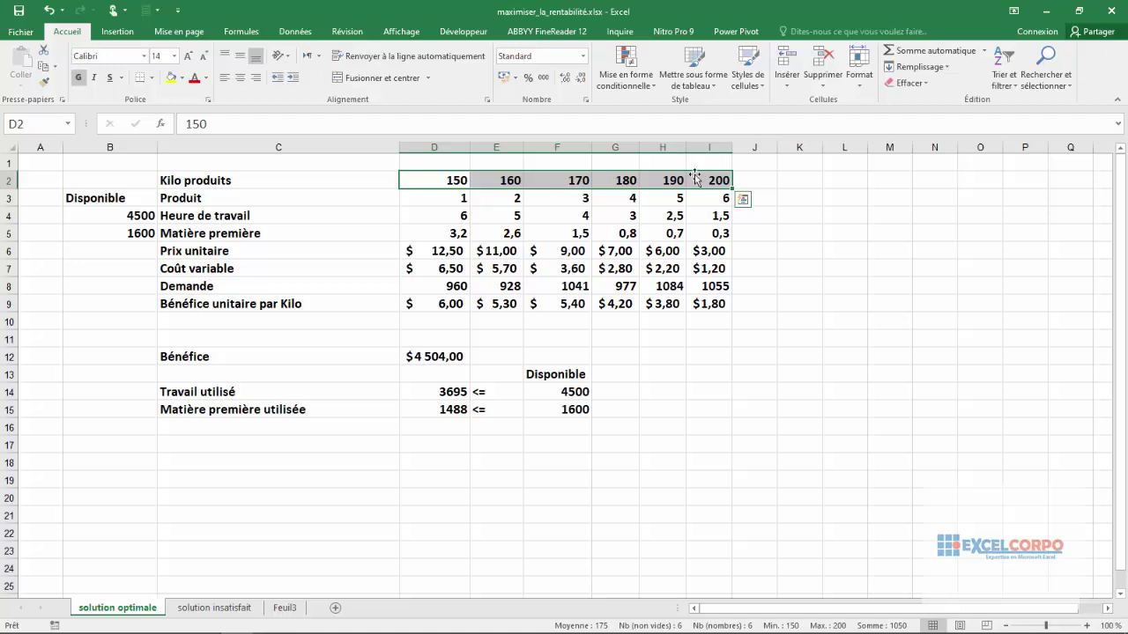
left_click(426, 289)
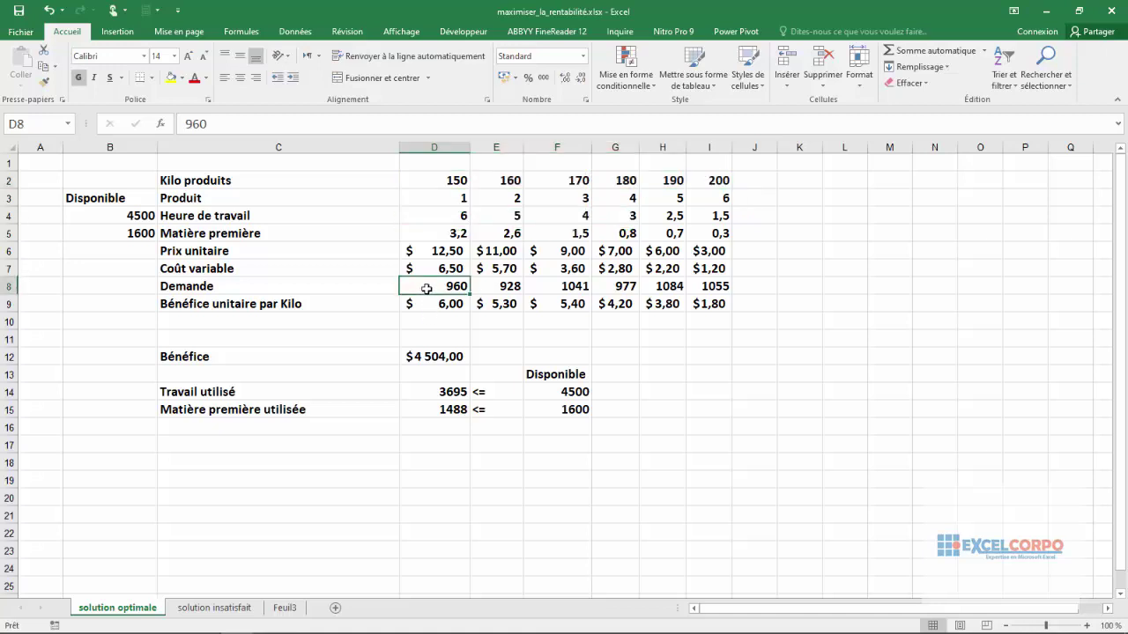
left_click_drag(426, 289, 713, 286)
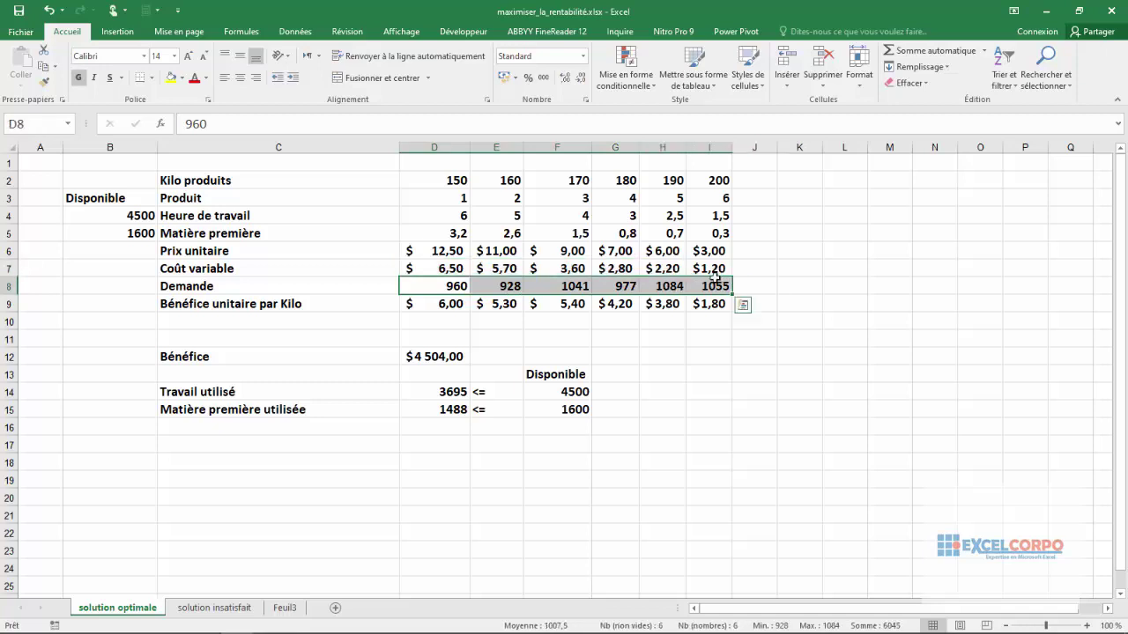
left_click_drag(473, 272, 448, 281)
left_click(444, 282)
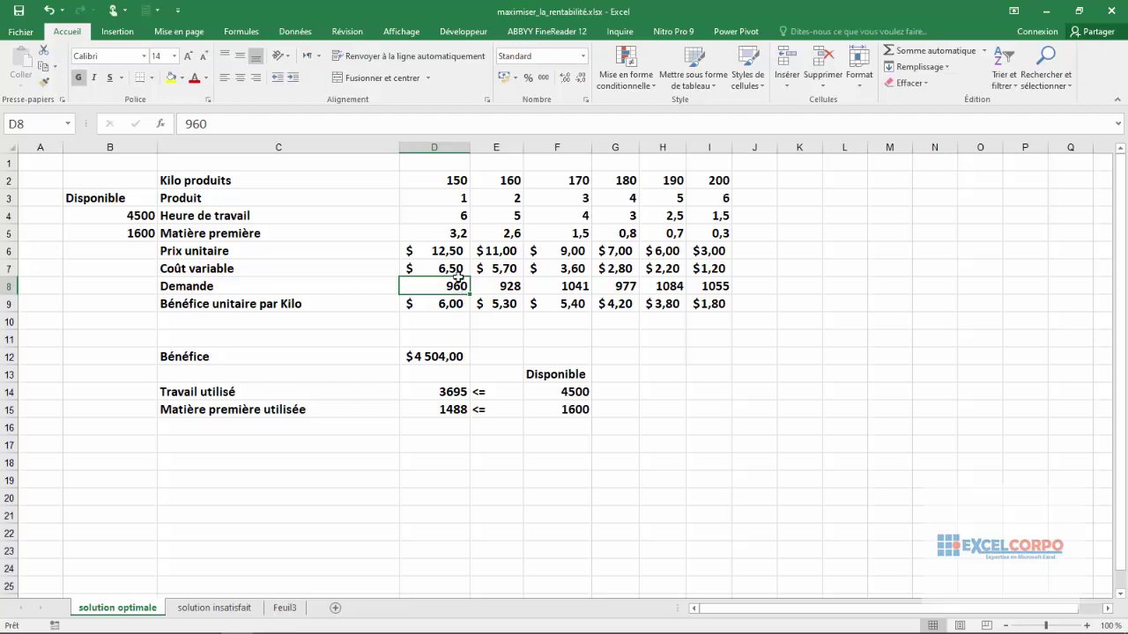
left_click(451, 181)
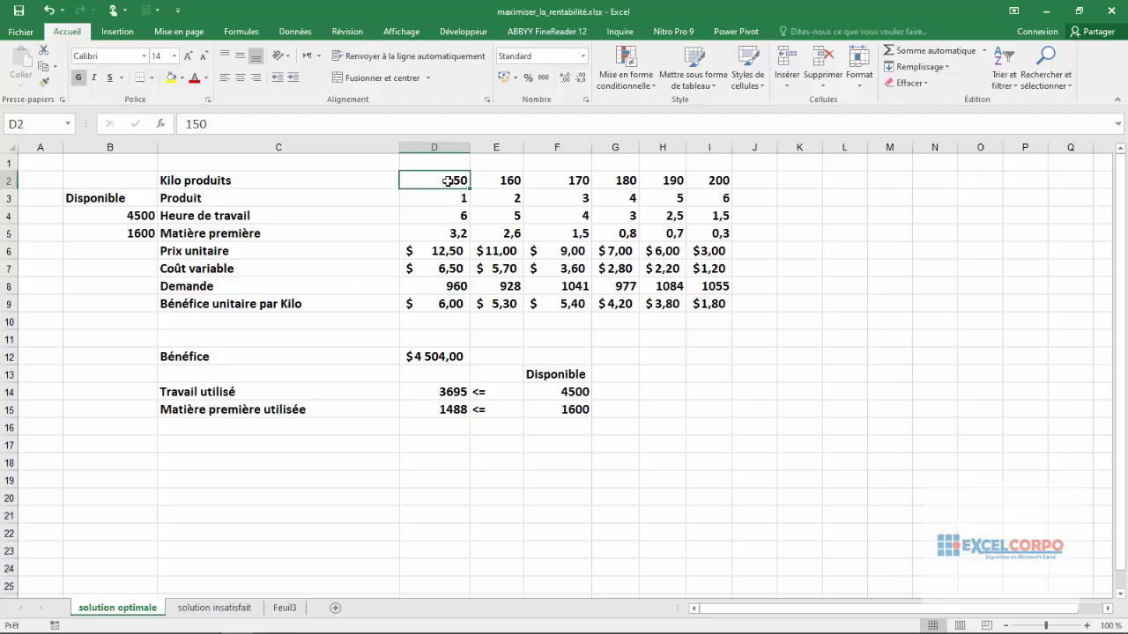
left_click(440, 286)
left_click(453, 182)
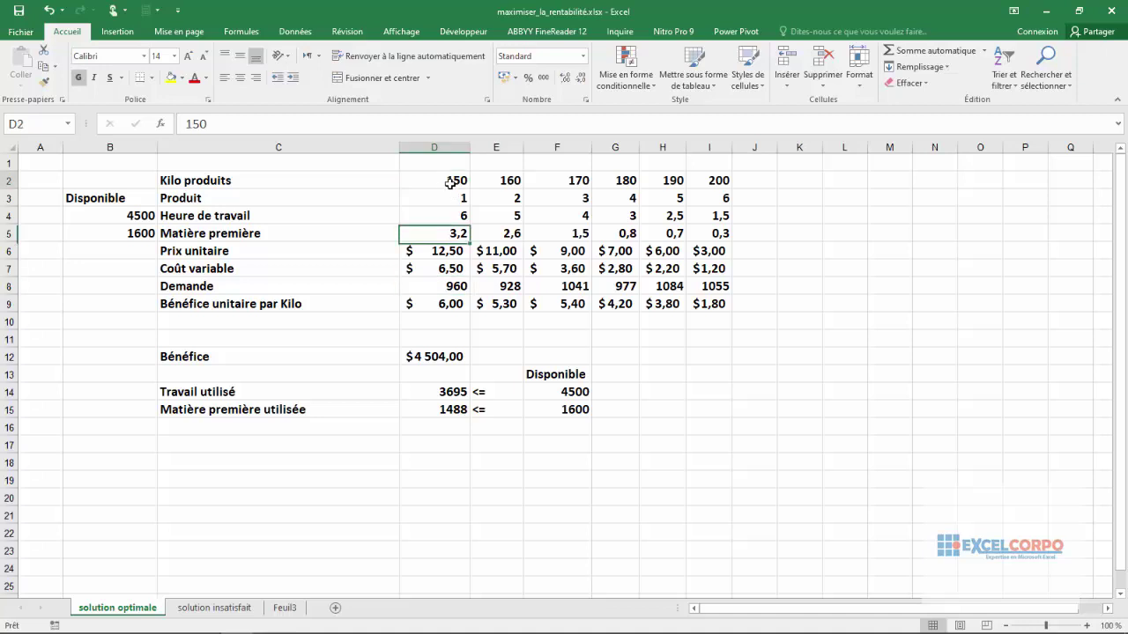
left_click(714, 286)
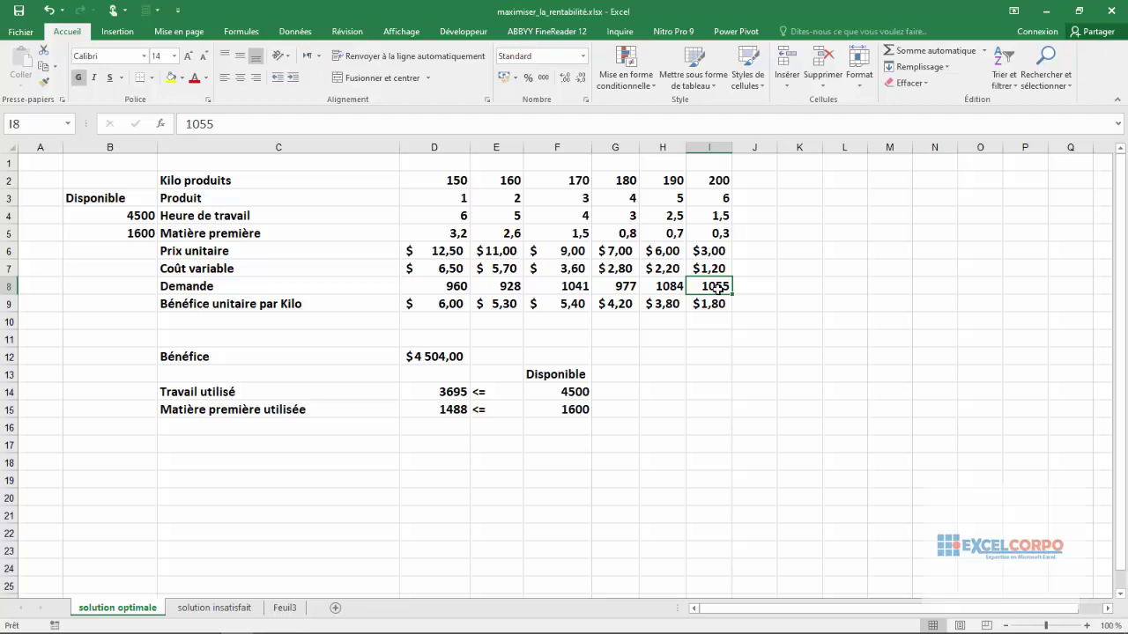
left_click(413, 180)
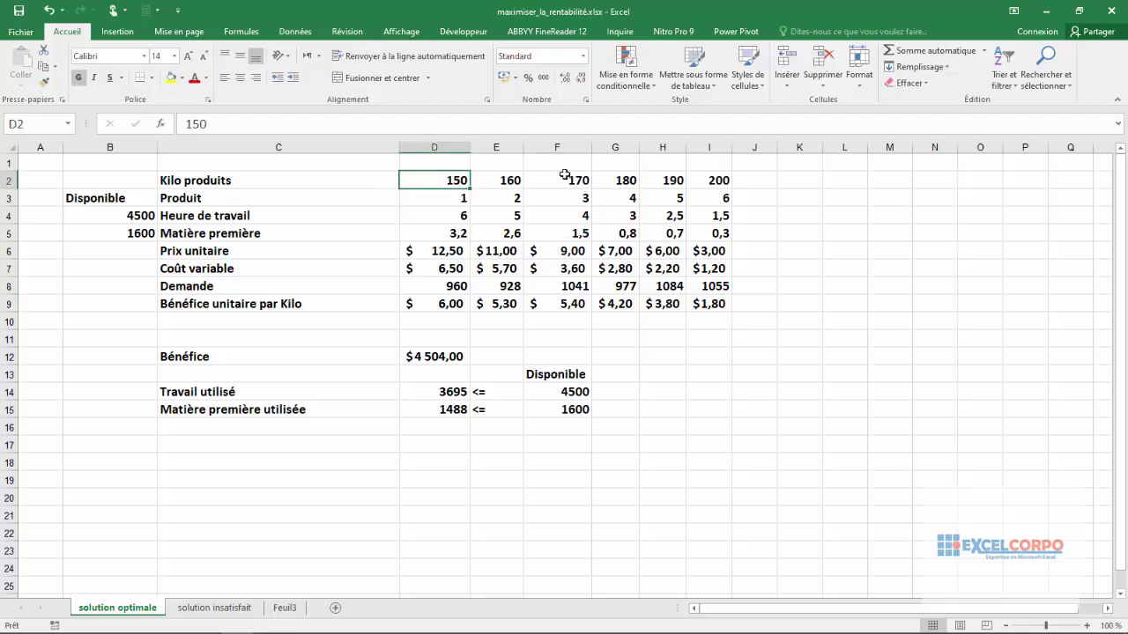
left_click_drag(564, 175, 718, 179)
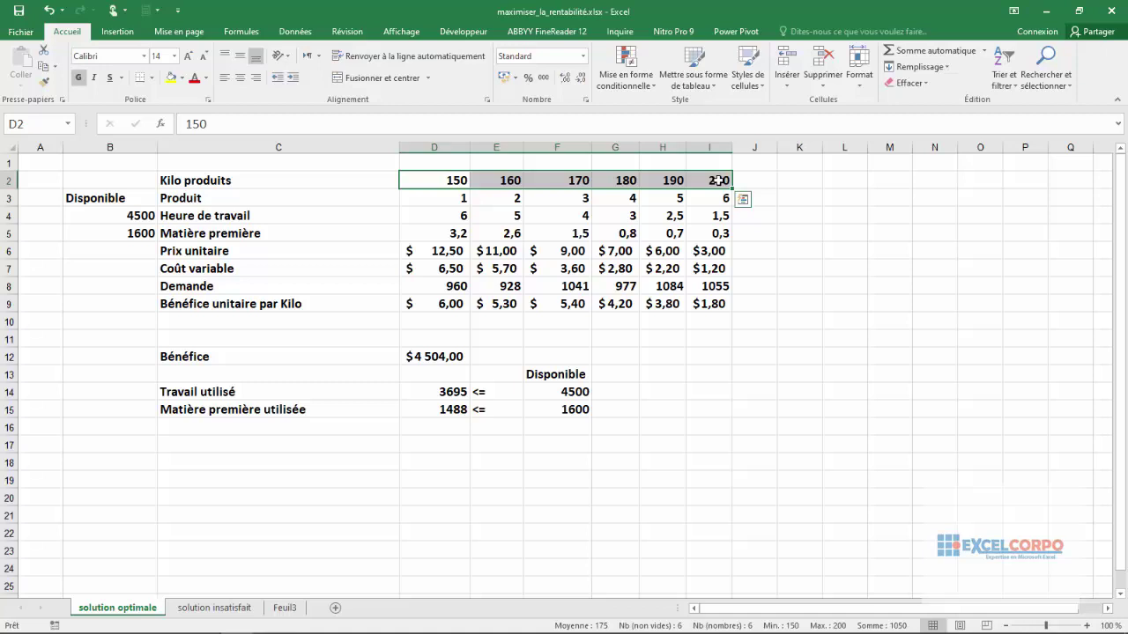
Step: Check in the Excel add-ins list whether Complément Solveur is enabled
left_click(449, 358)
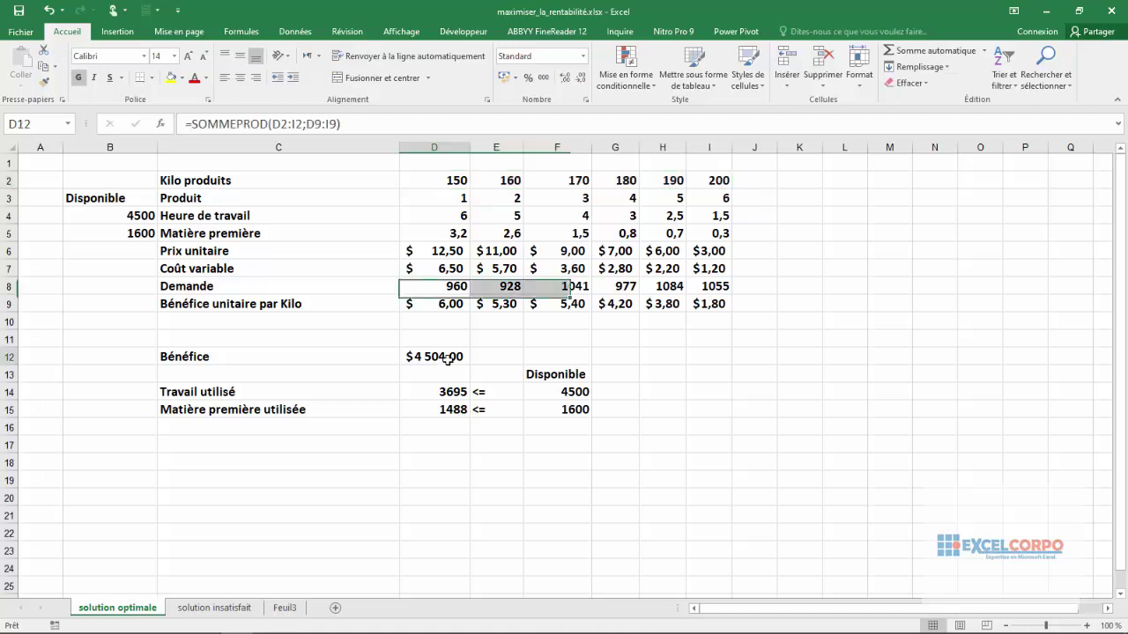
left_click(295, 32)
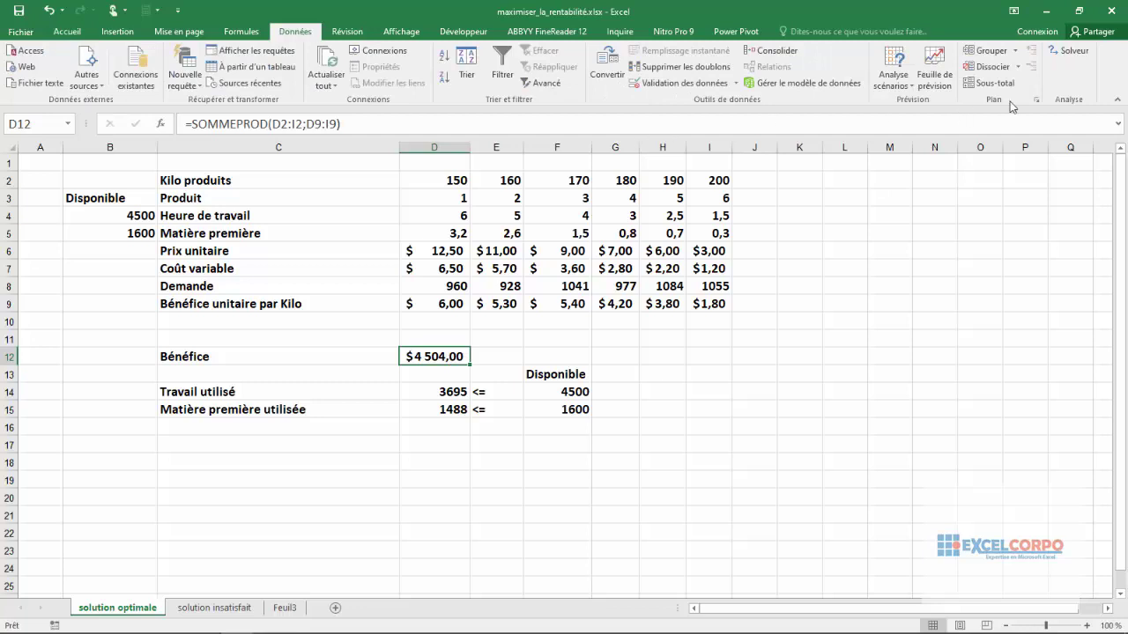
left_click(20, 32)
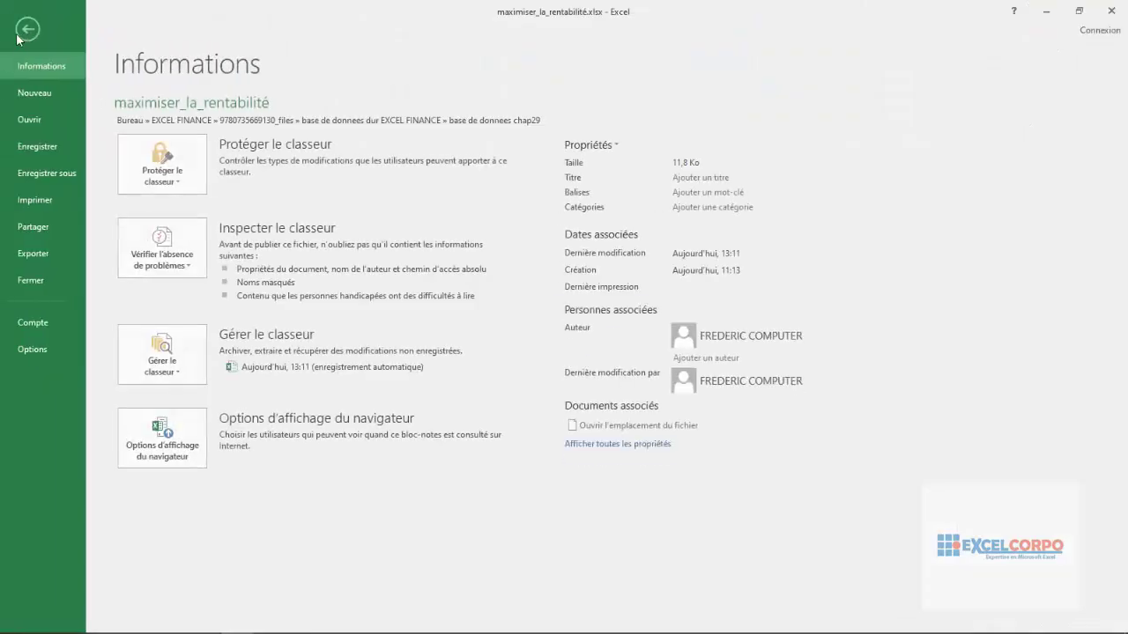
left_click(35, 352)
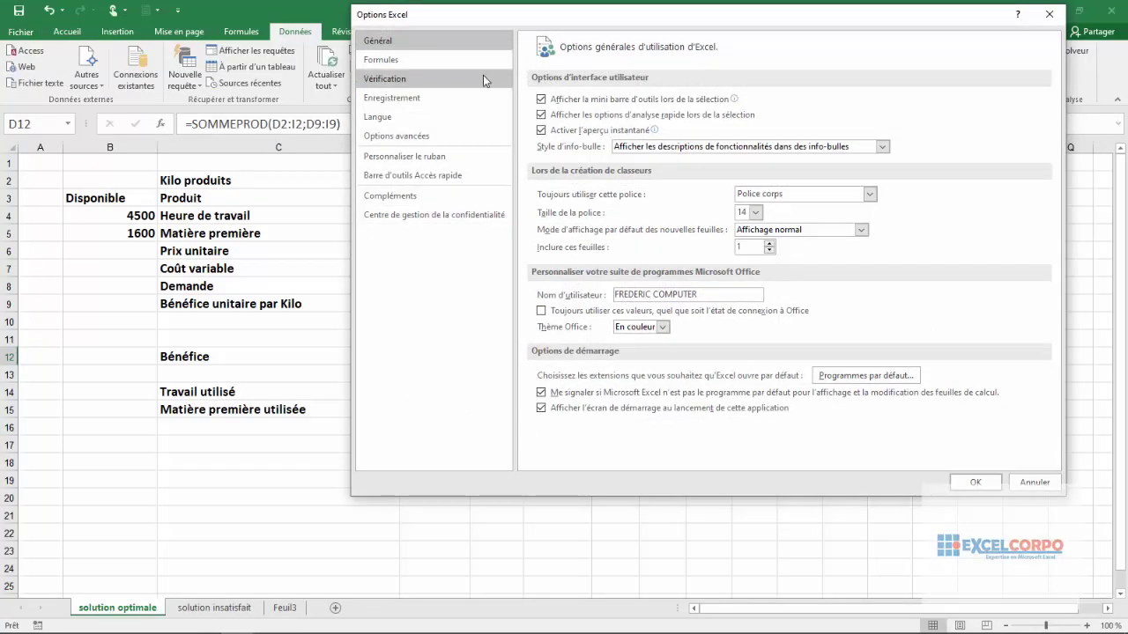
left_click(393, 198)
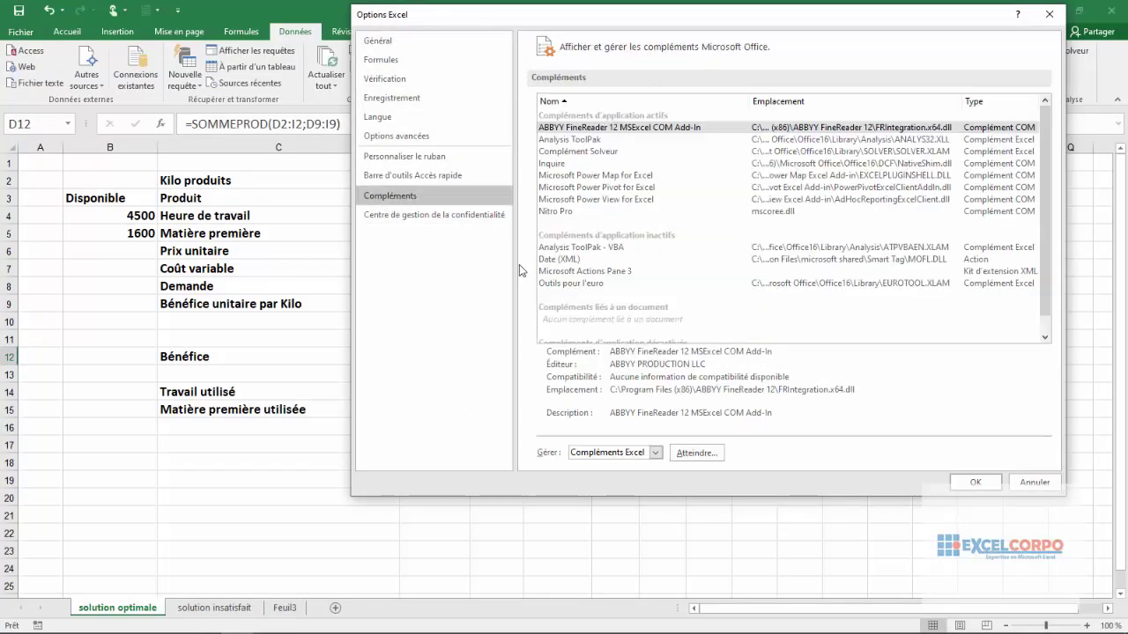
left_click(696, 454)
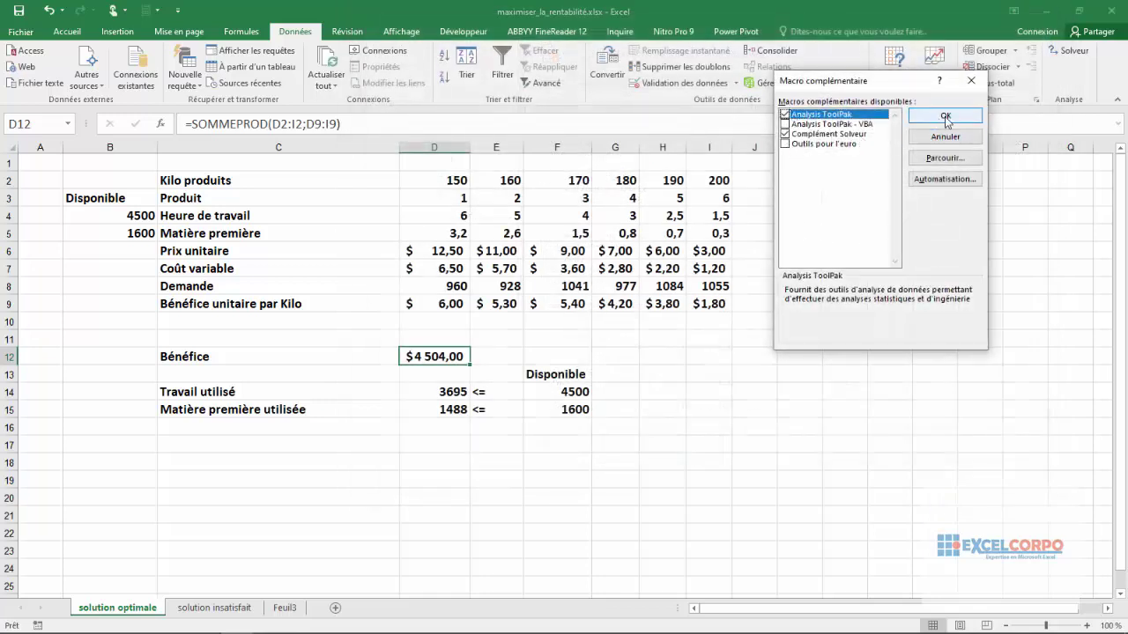
left_click(970, 80)
Step: Start the Solver and set the Bénéfice cell $D$12 as the objective
left_click(799, 180)
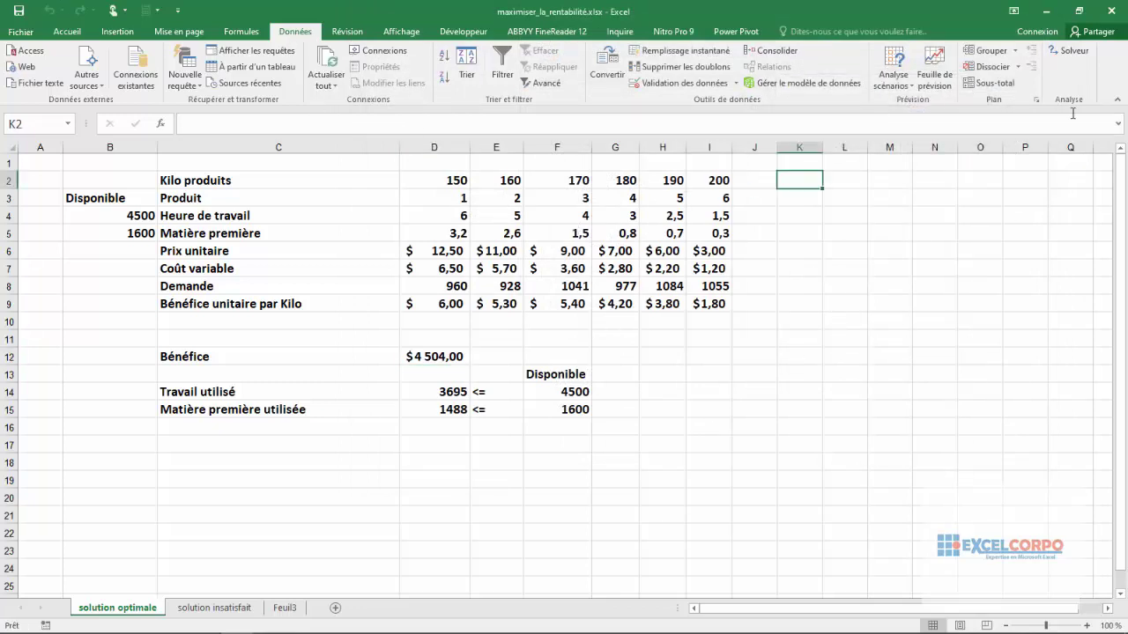
left_click(1071, 51)
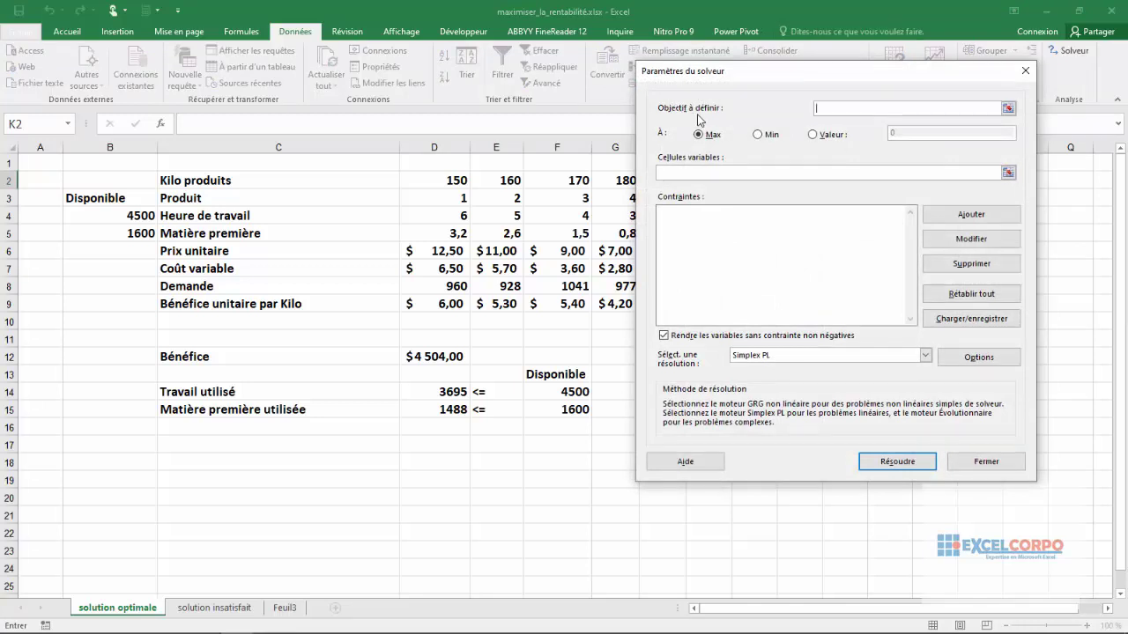
left_click(1008, 109)
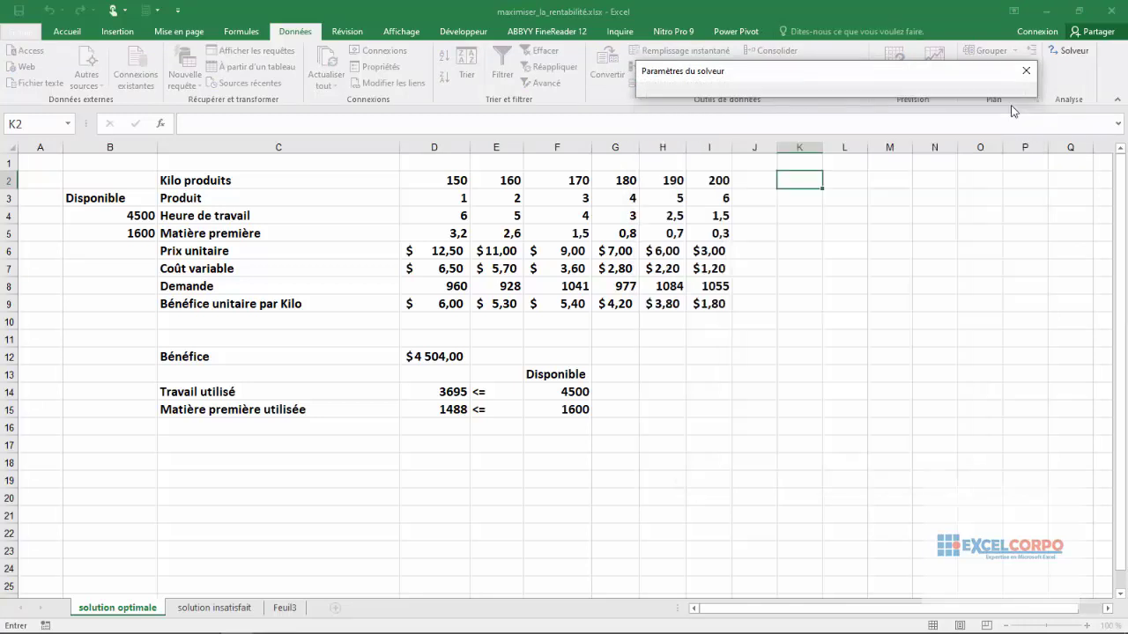
left_click(432, 356)
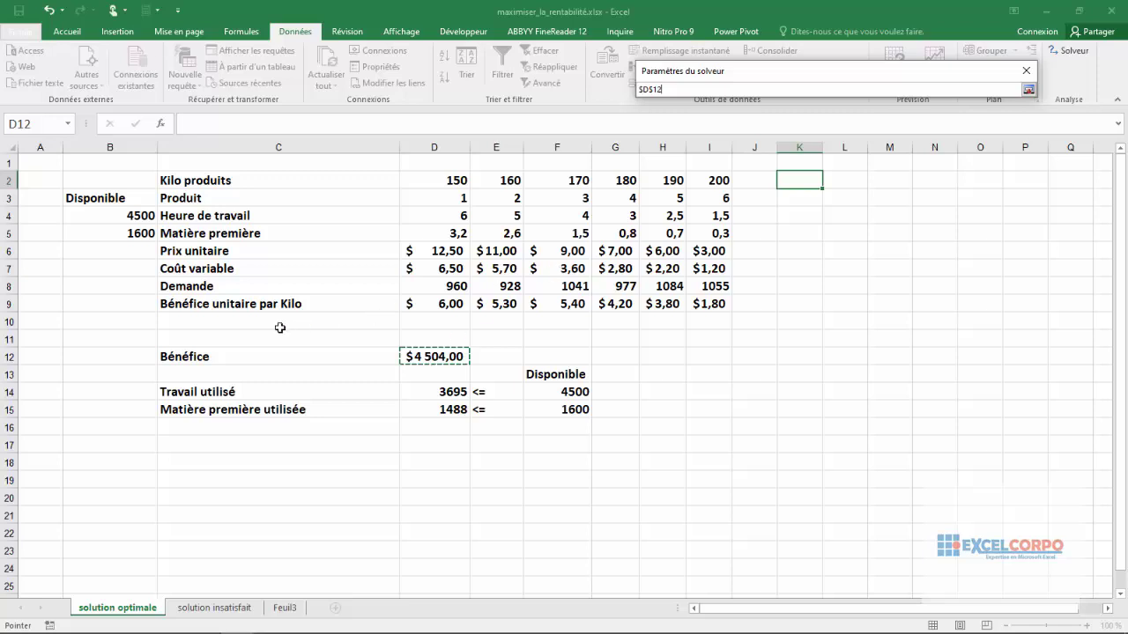
left_click(1028, 90)
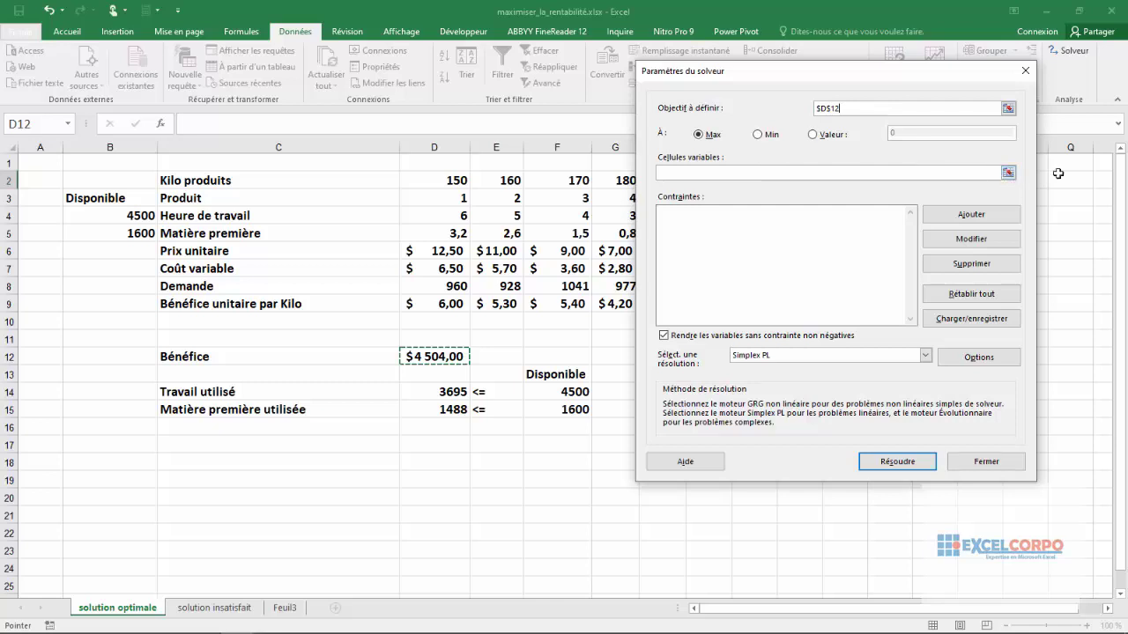
Step: Set the Solver's variable cells to the Kilo produits quantities $D$2:$I$2
left_click(1007, 172)
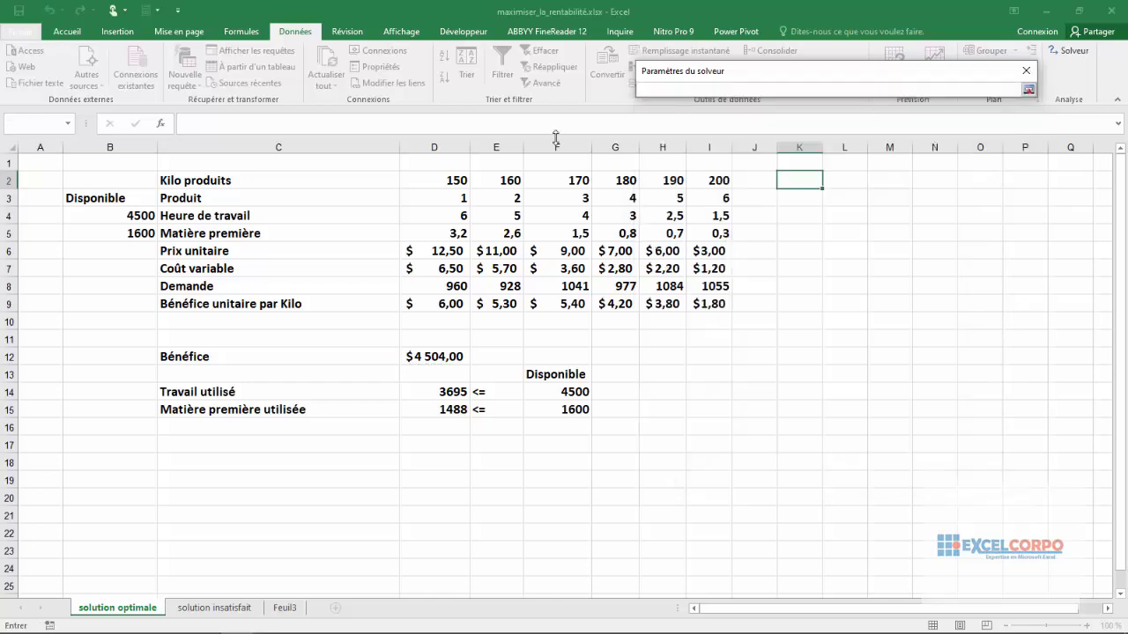
left_click_drag(430, 182, 691, 174)
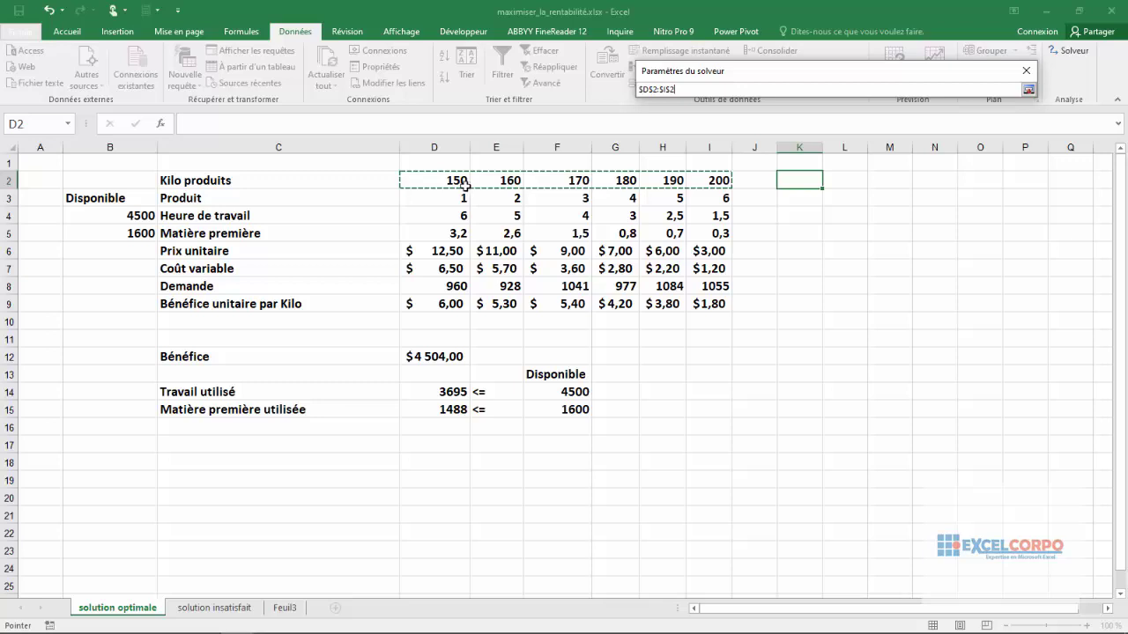
key("Return")
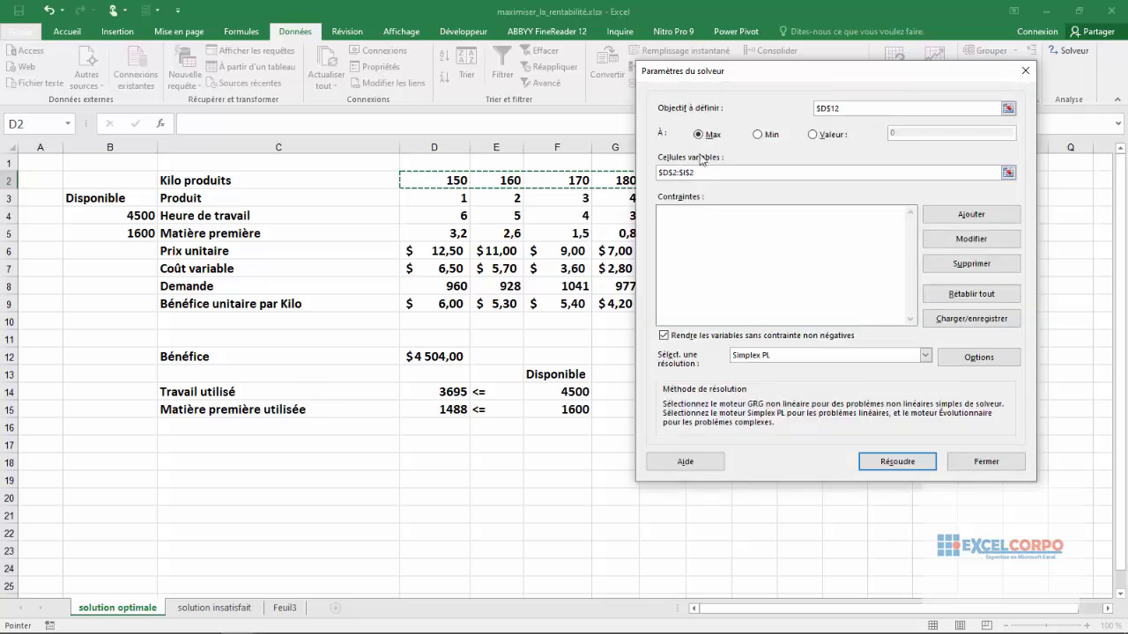
left_click(680, 228)
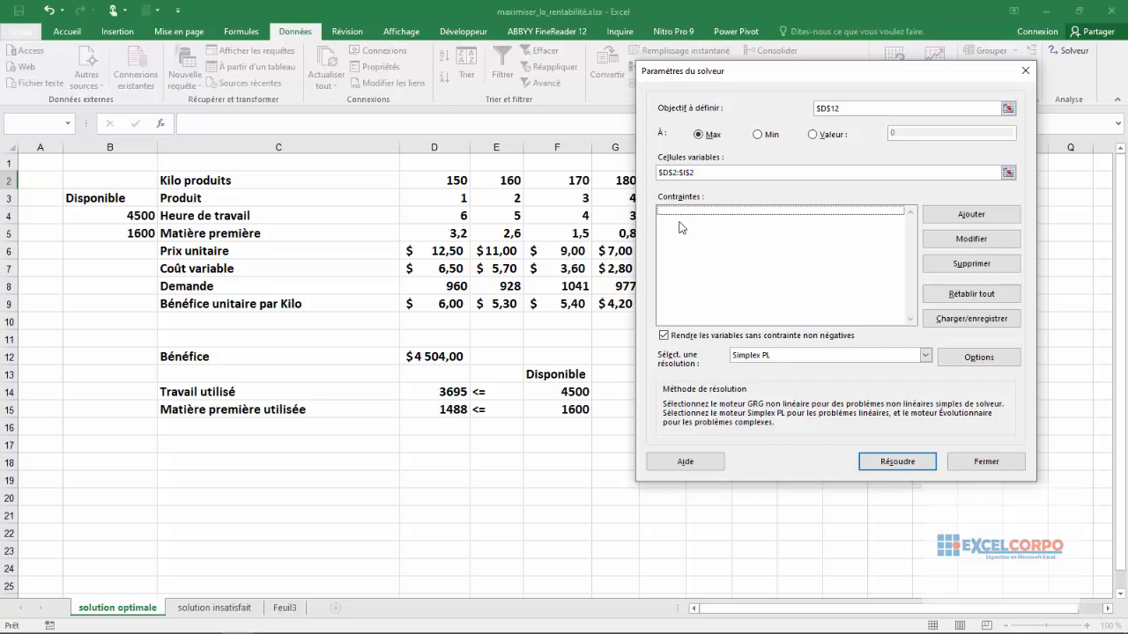
Step: Add a Solver constraint requiring the labour and raw material used, $D$14:$D$15, to be <= the Disponible limits $F$14:$F$15
left_click(964, 216)
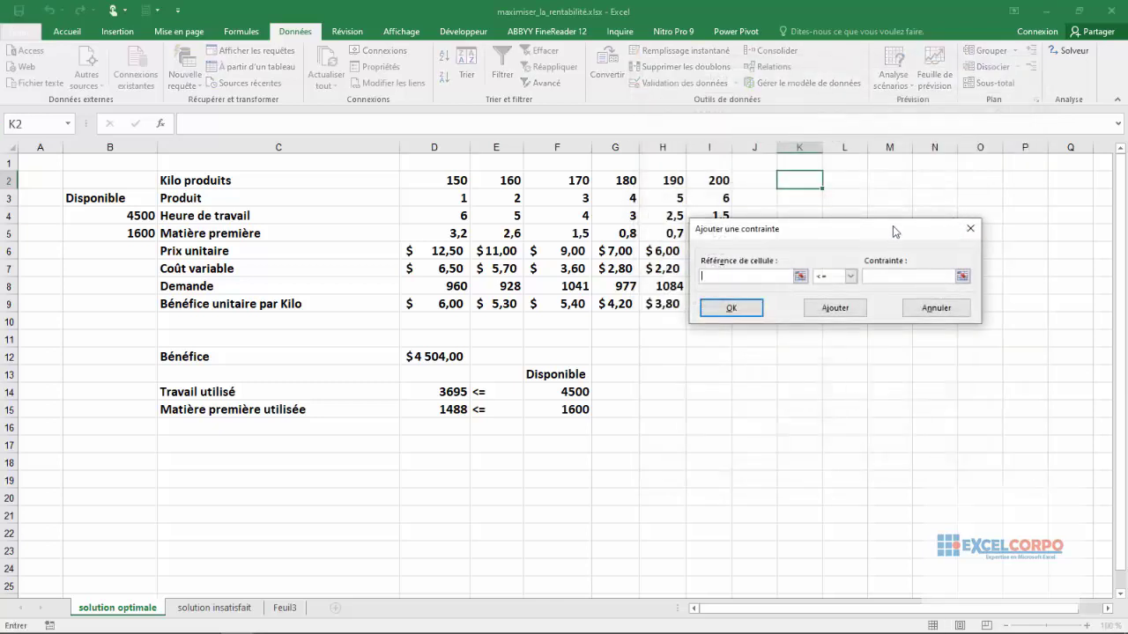
left_click_drag(899, 231, 852, 227)
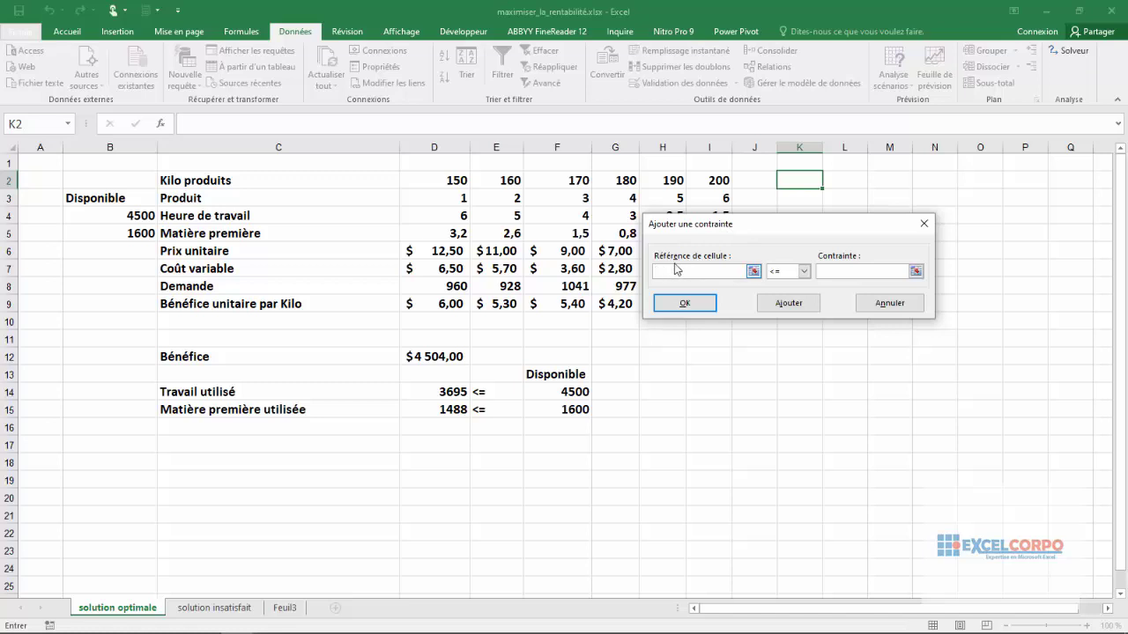
left_click(753, 272)
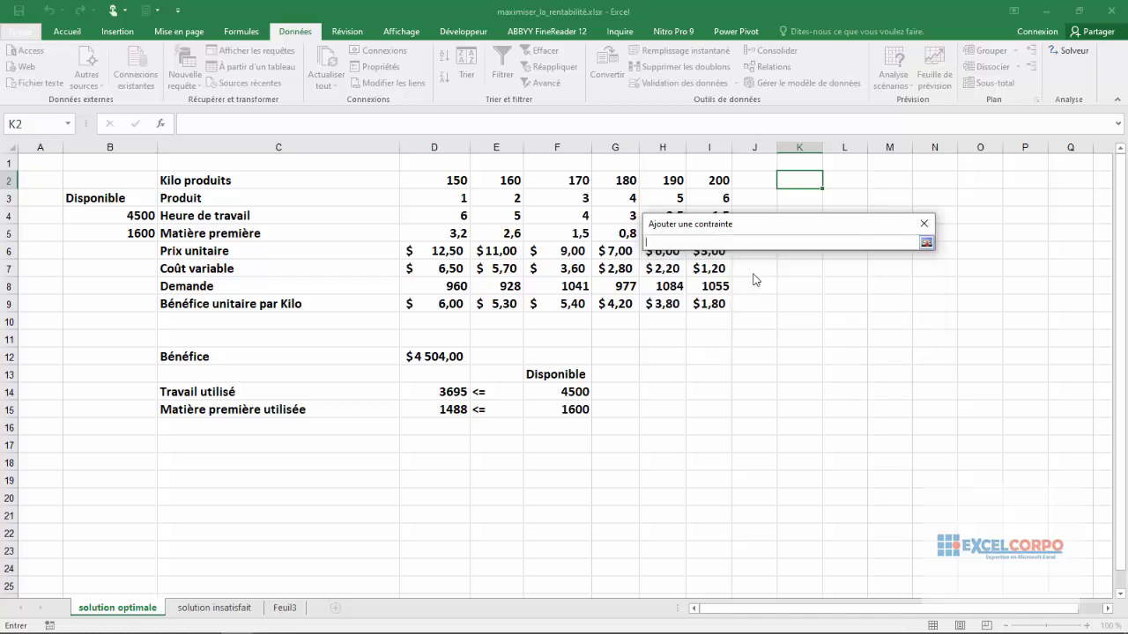
left_click_drag(457, 391, 458, 408)
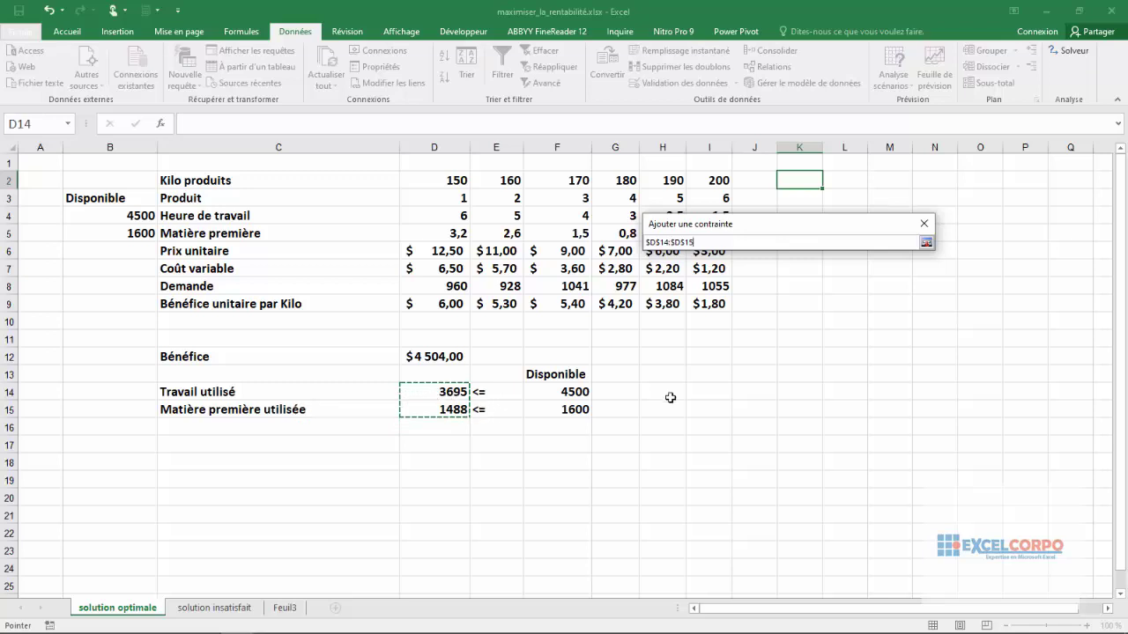
left_click(926, 242)
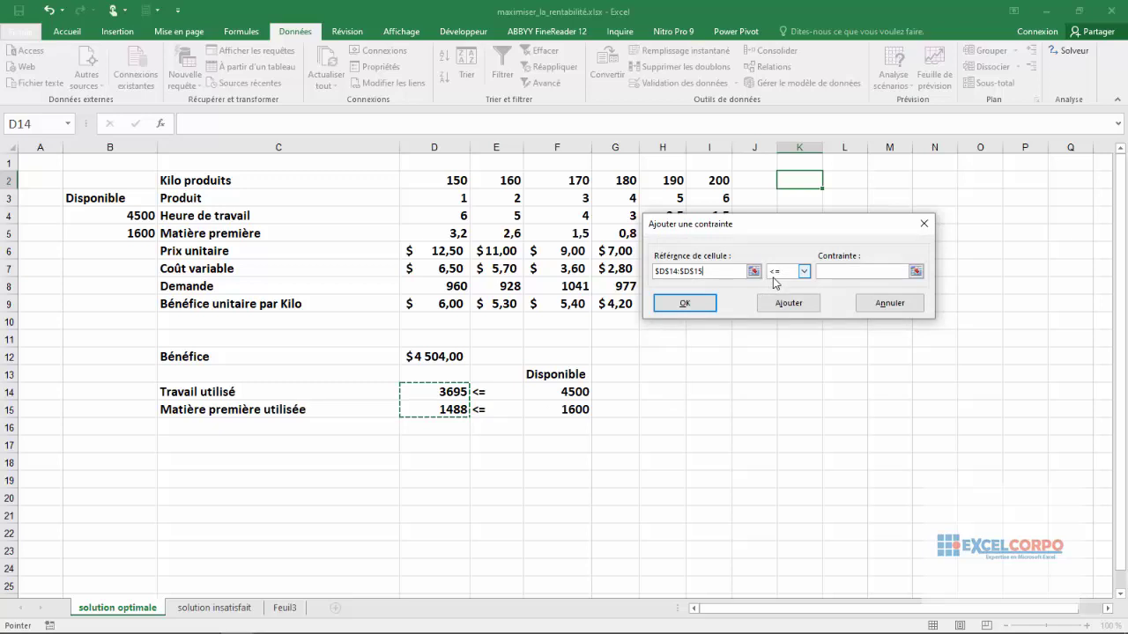
left_click(805, 271)
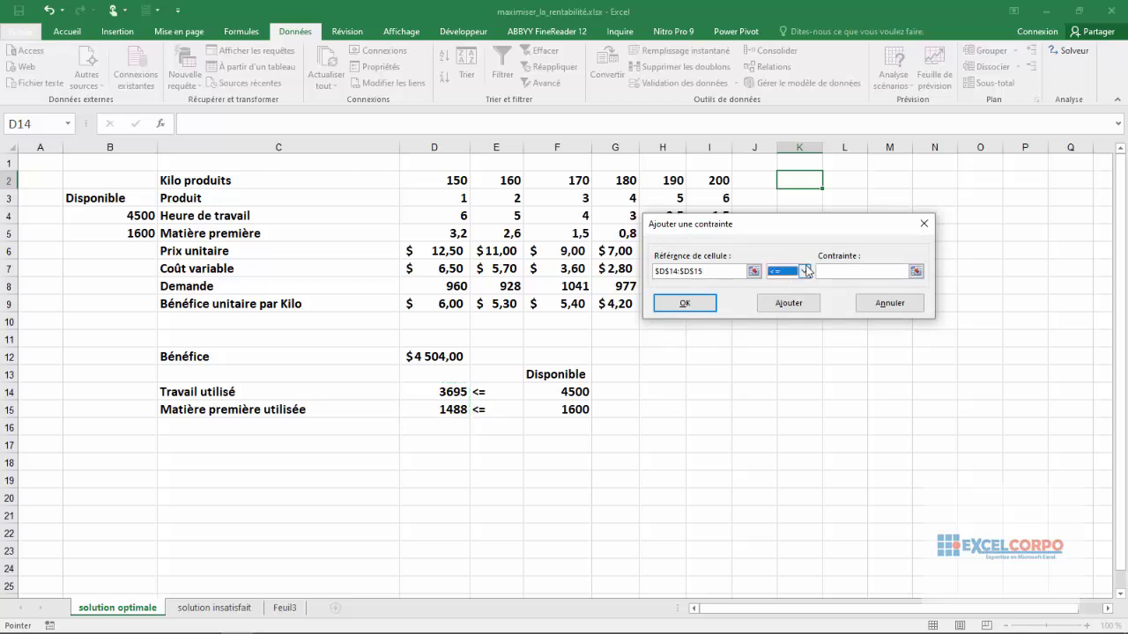
left_click(805, 271)
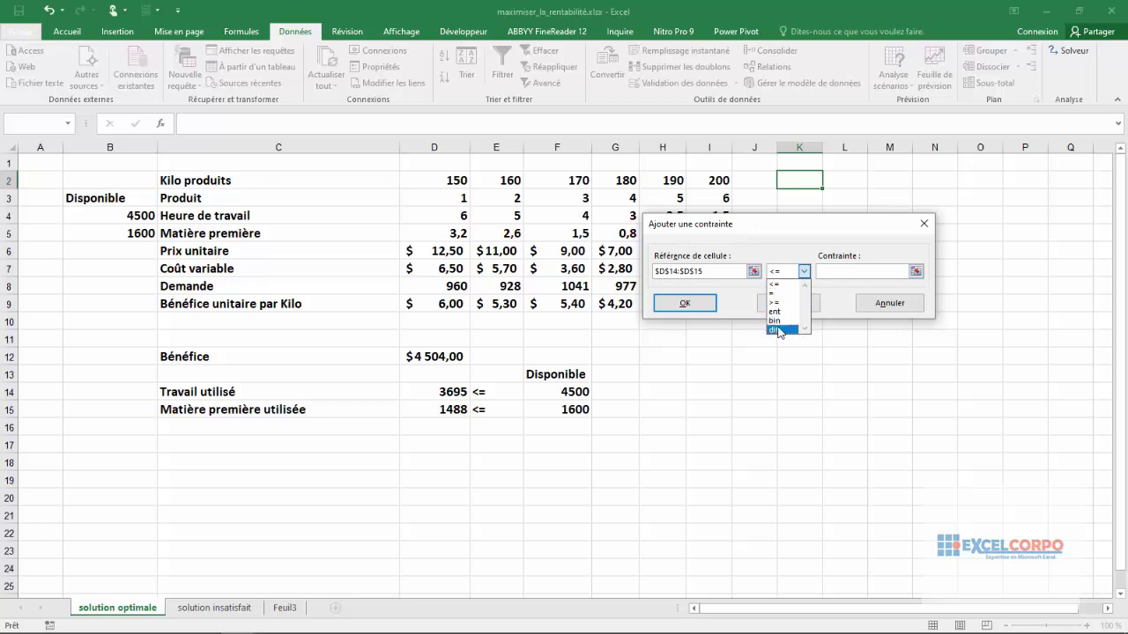
left_click(800, 280)
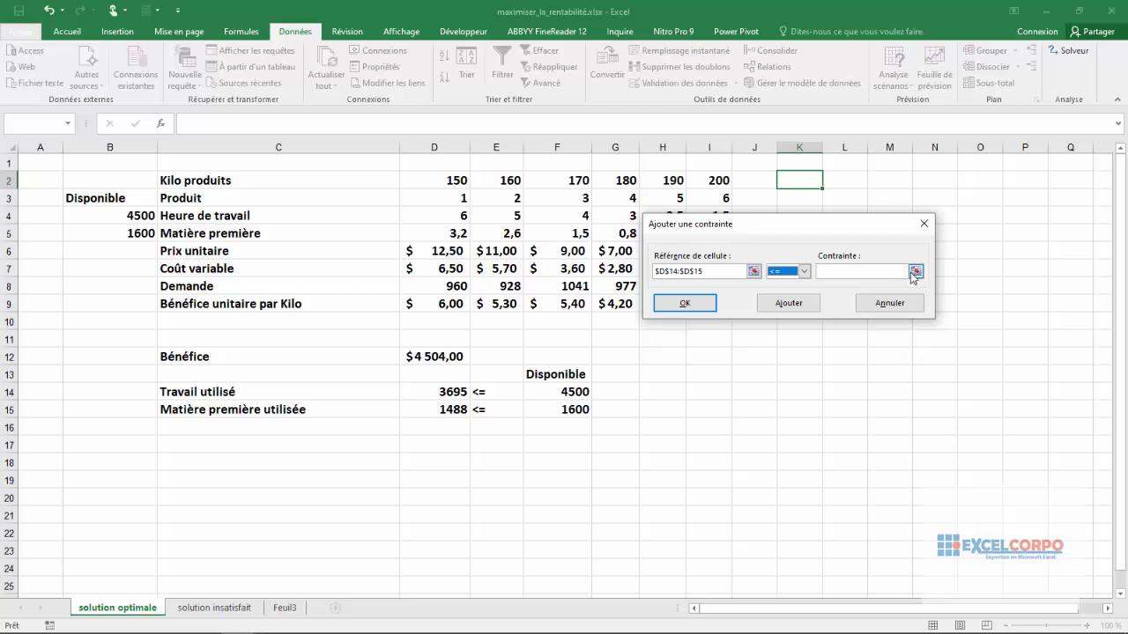
left_click(914, 272)
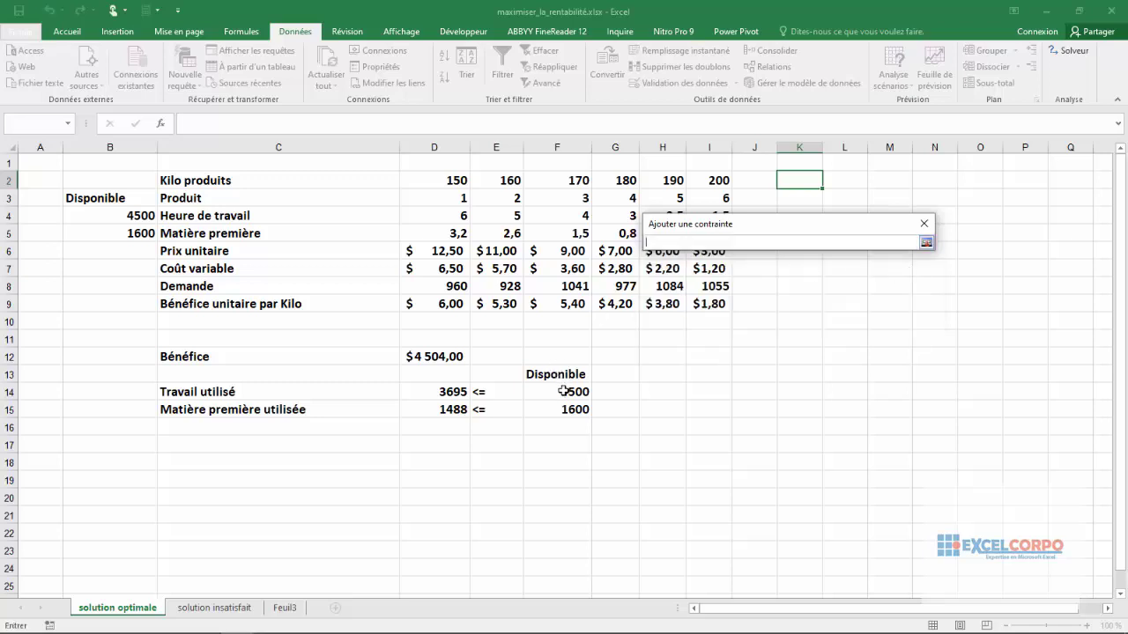
left_click_drag(563, 391, 563, 409)
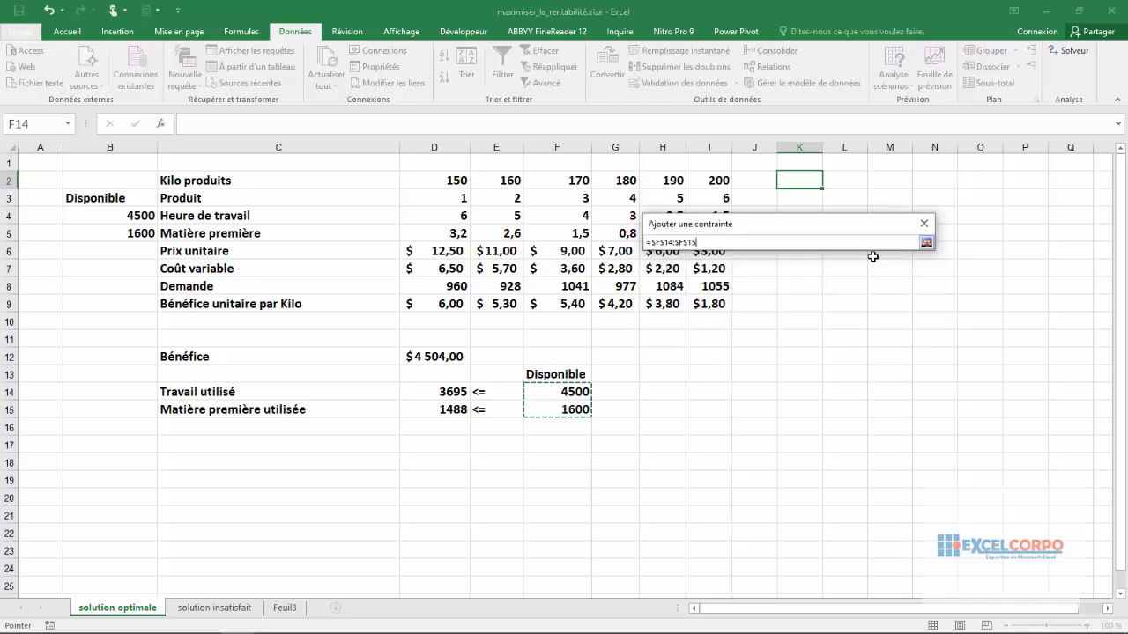
left_click(926, 242)
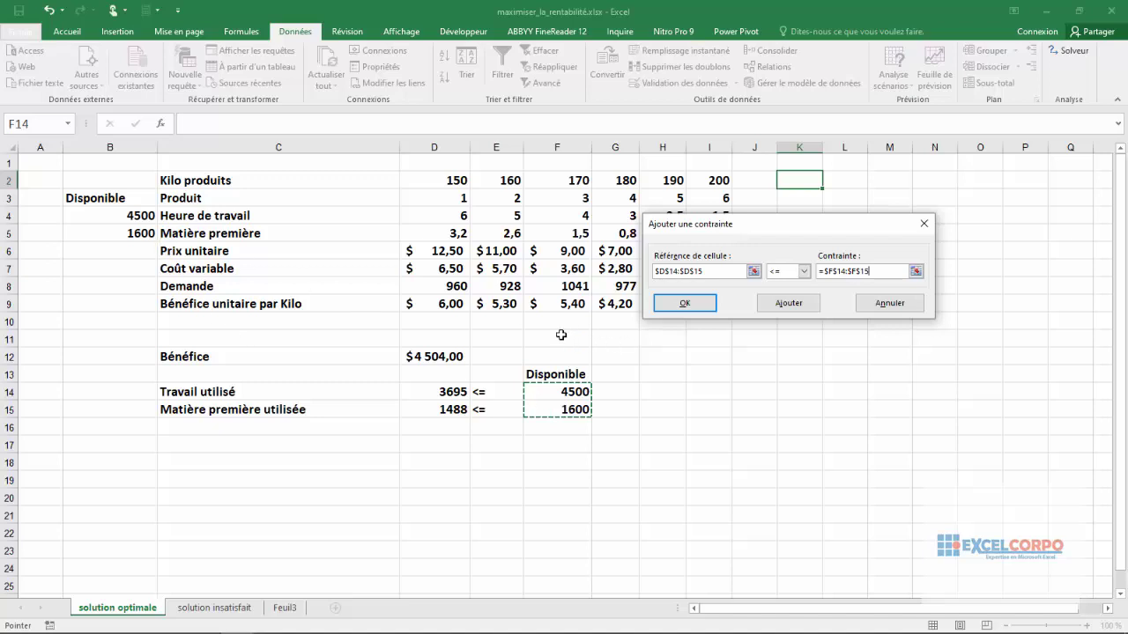
left_click(779, 304)
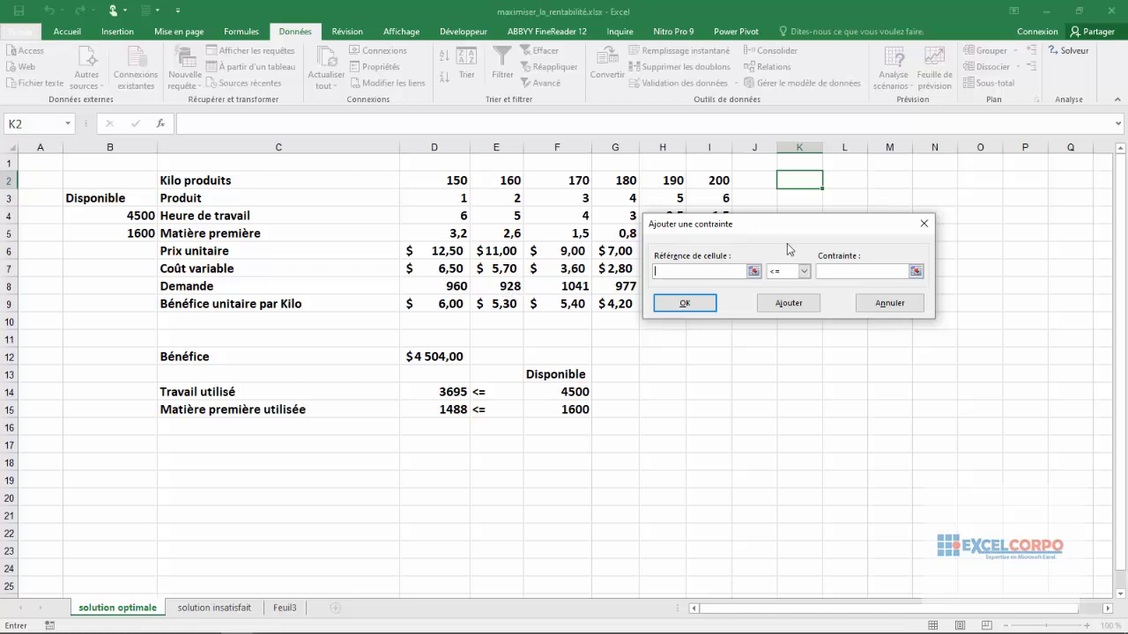
Step: Add a second Solver constraint requiring Kilo produits $D$2:$I$2 <= Demande $D$8:$I$8, and return to the Solver parameters
left_click_drag(779, 228, 757, 351)
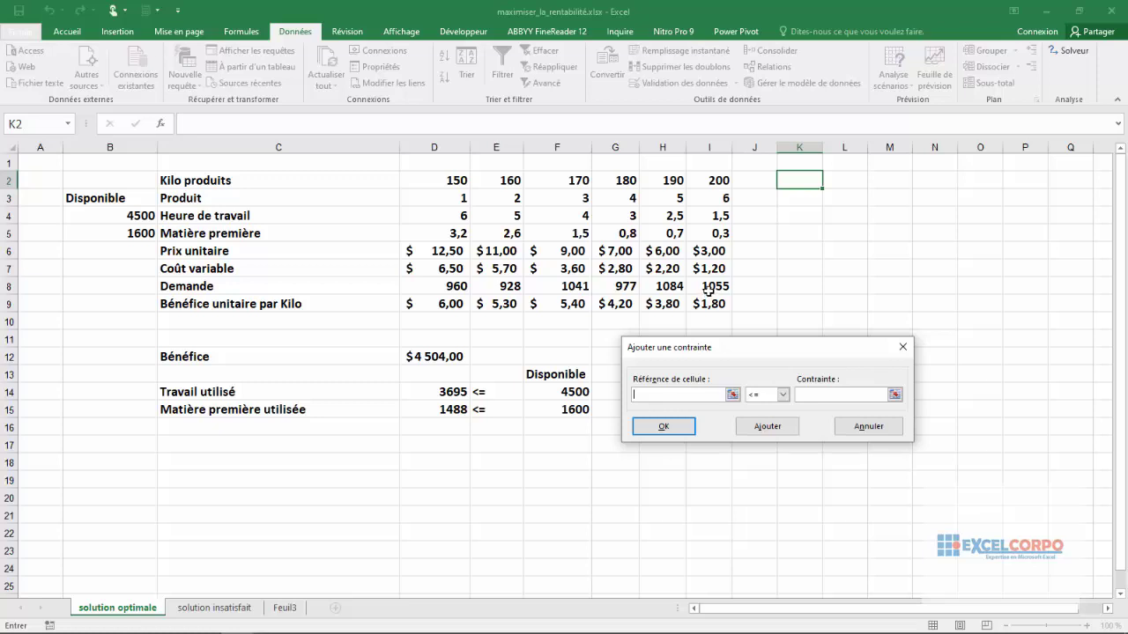
left_click(730, 396)
left_click_drag(449, 179, 695, 177)
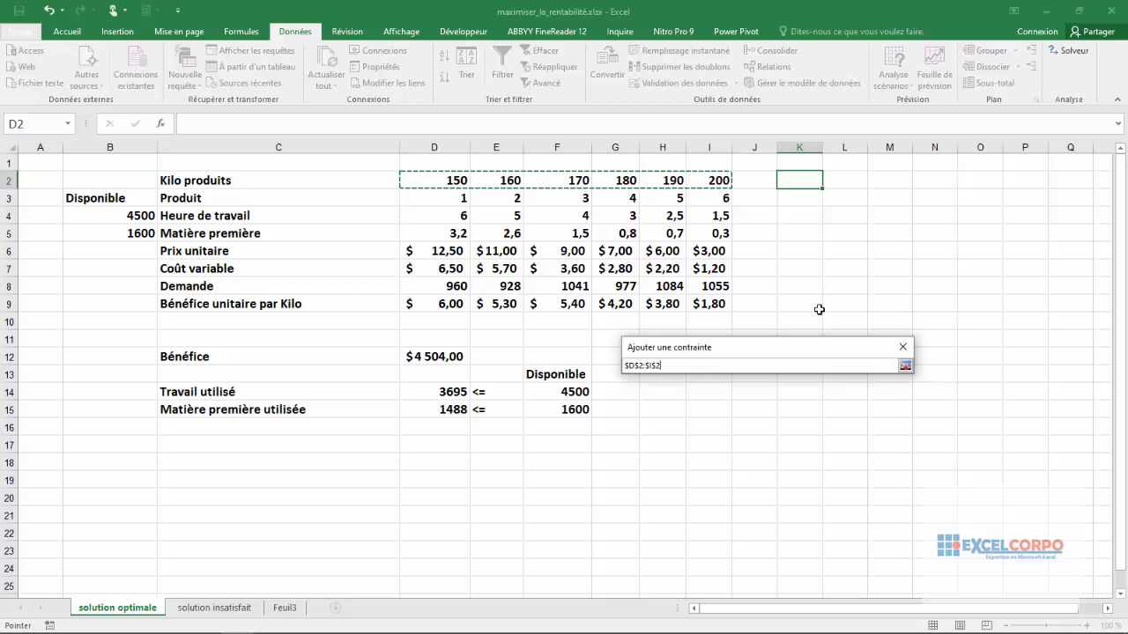
left_click(906, 368)
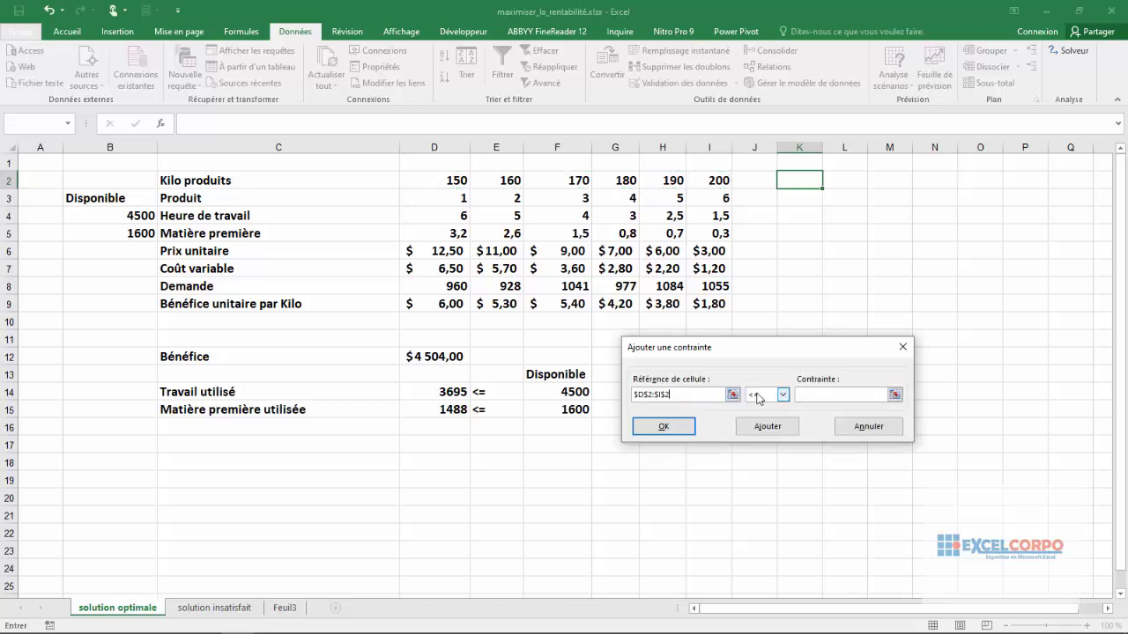
left_click(894, 395)
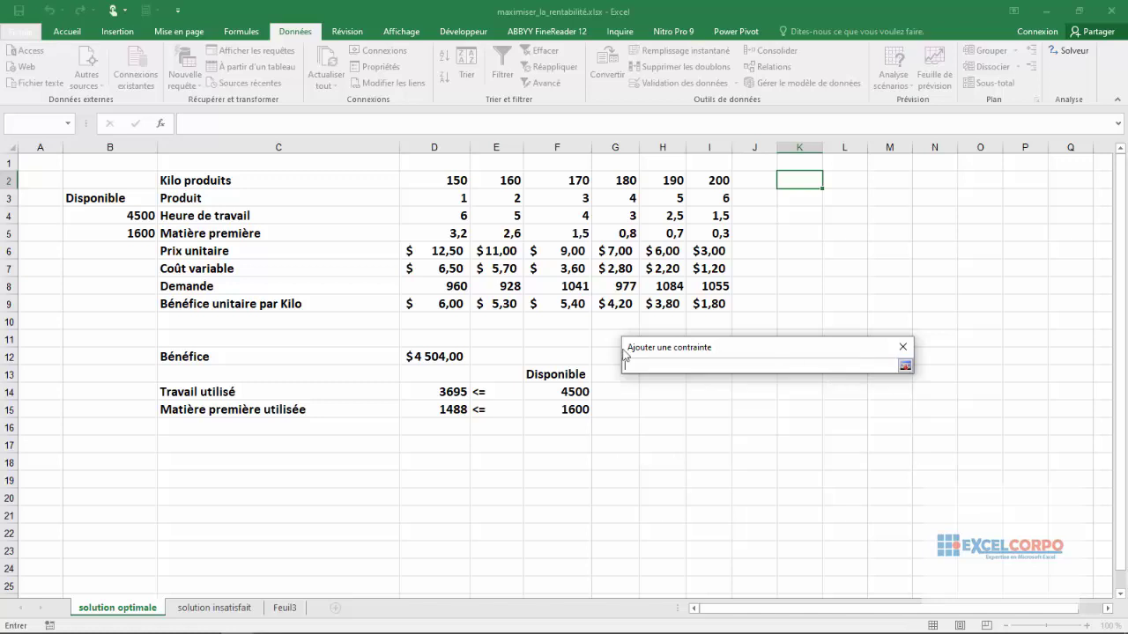
left_click_drag(448, 288, 693, 283)
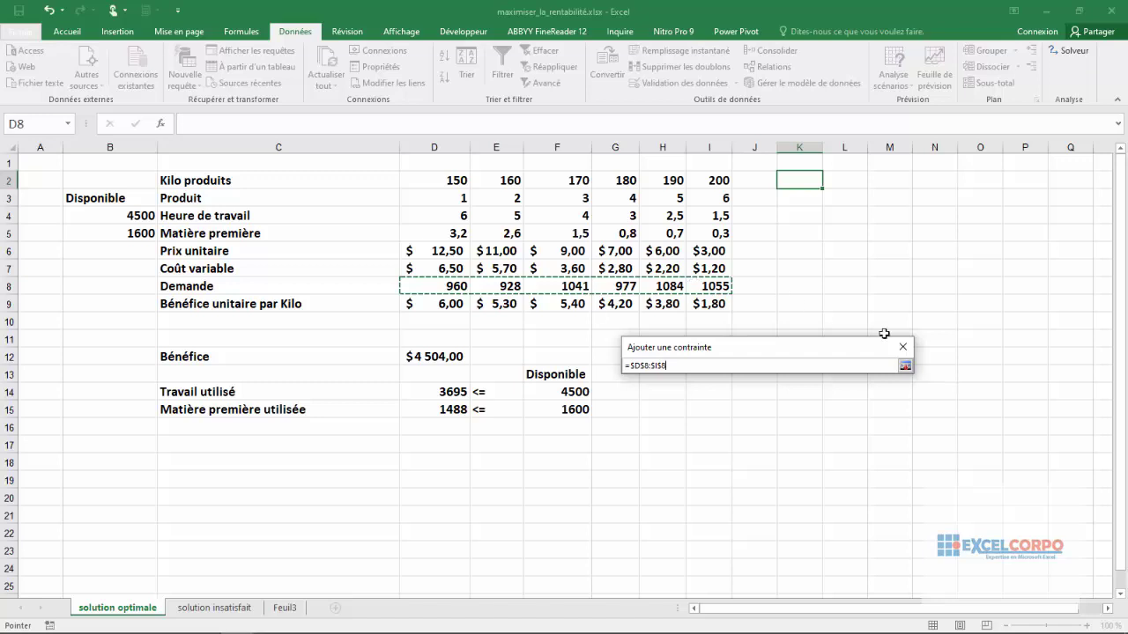
left_click(905, 366)
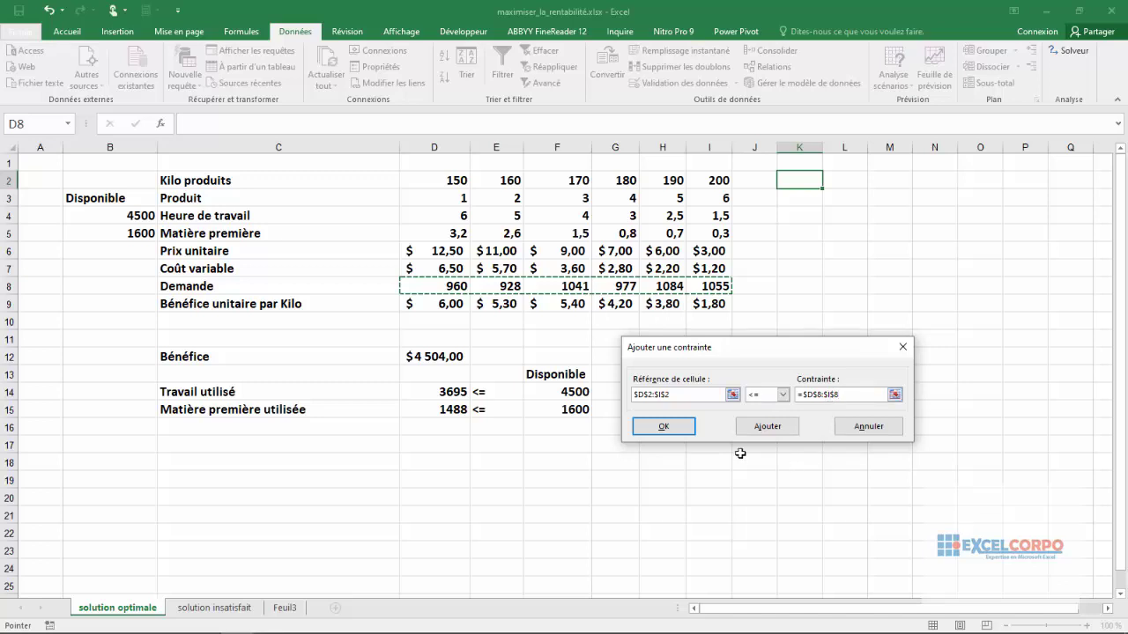
left_click(666, 426)
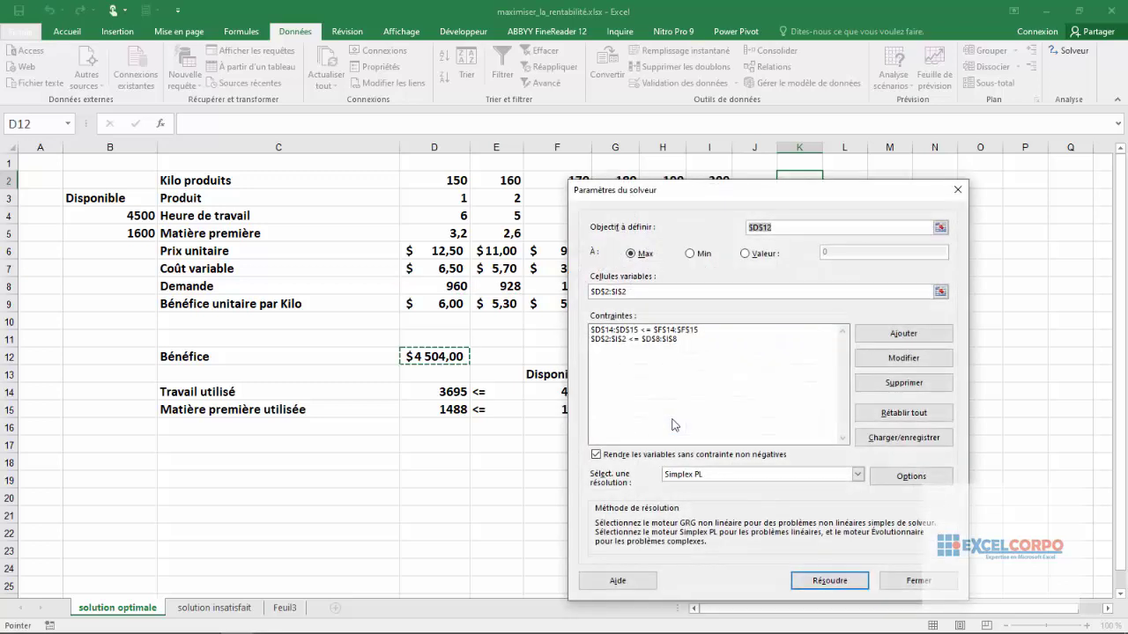
left_click_drag(734, 189, 721, 39)
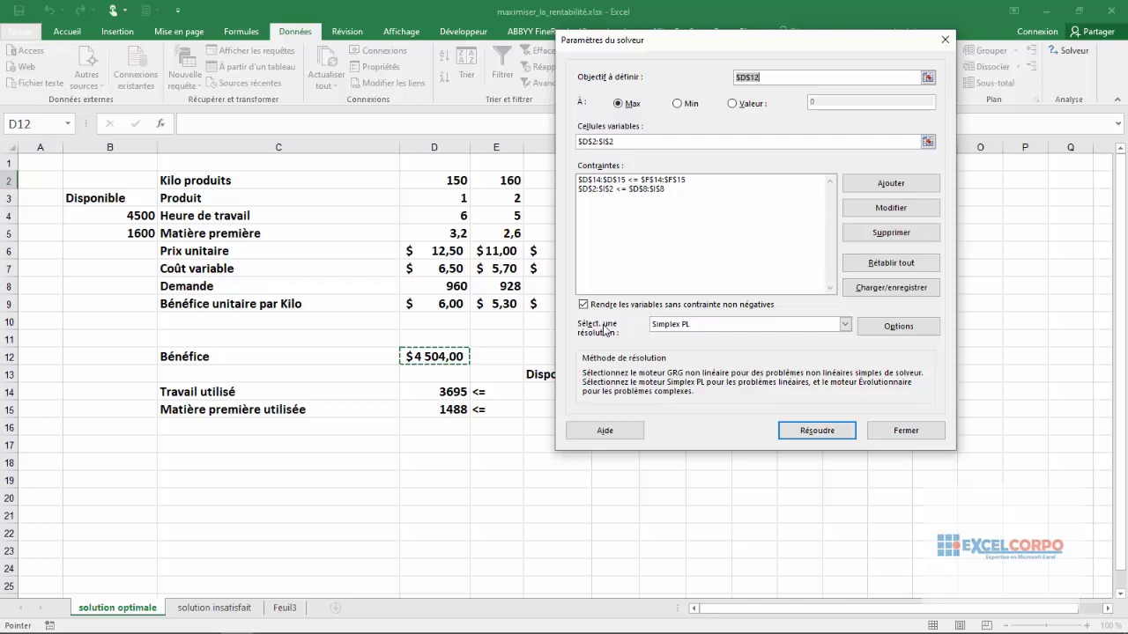
Step: Select Simplex PL as the Solver's resolution method and solve the model
left_click(845, 325)
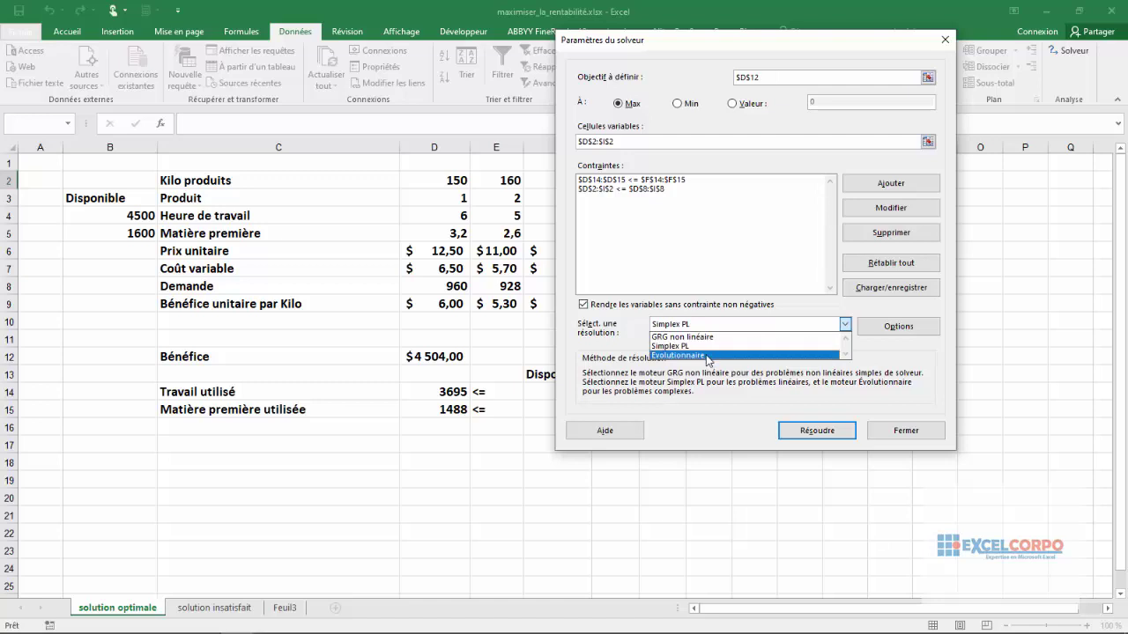
left_click(672, 347)
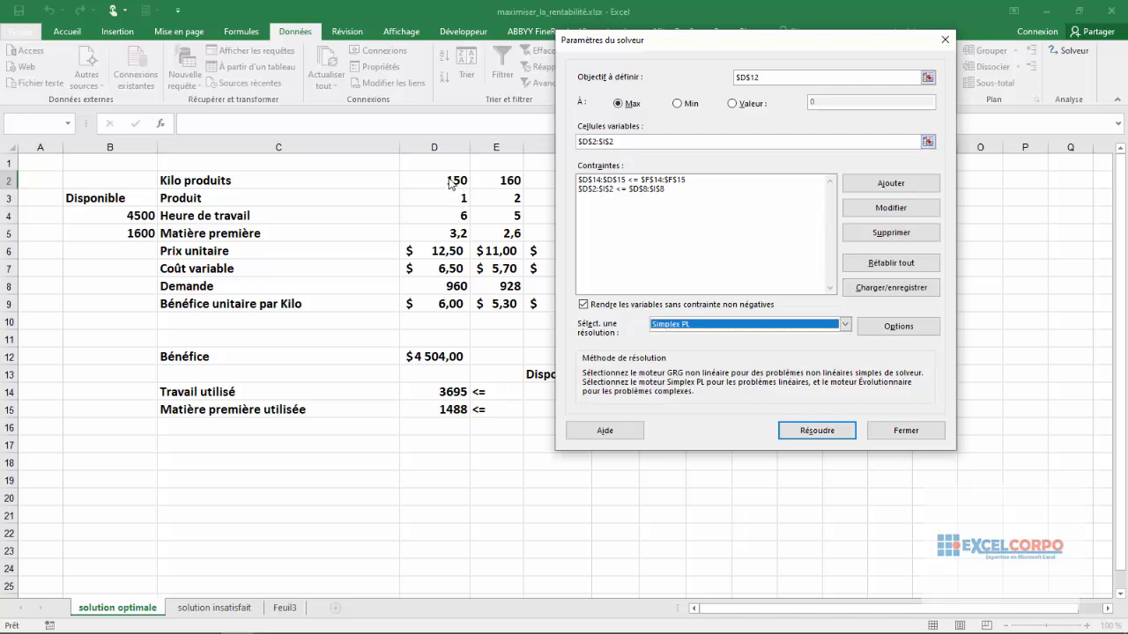
left_click(633, 192)
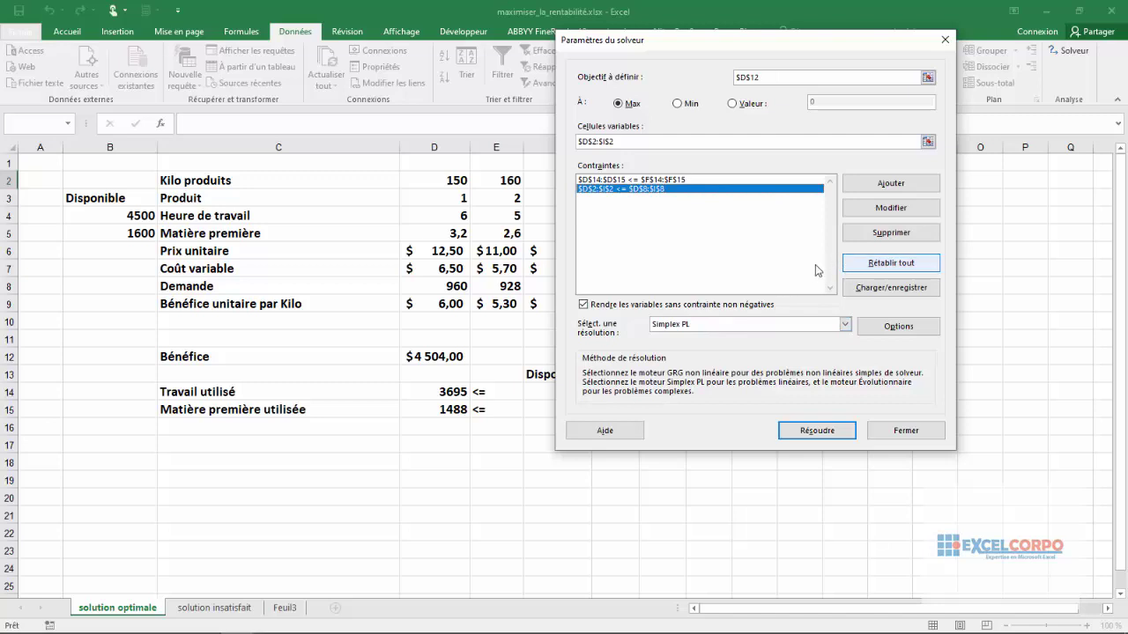
left_click(845, 324)
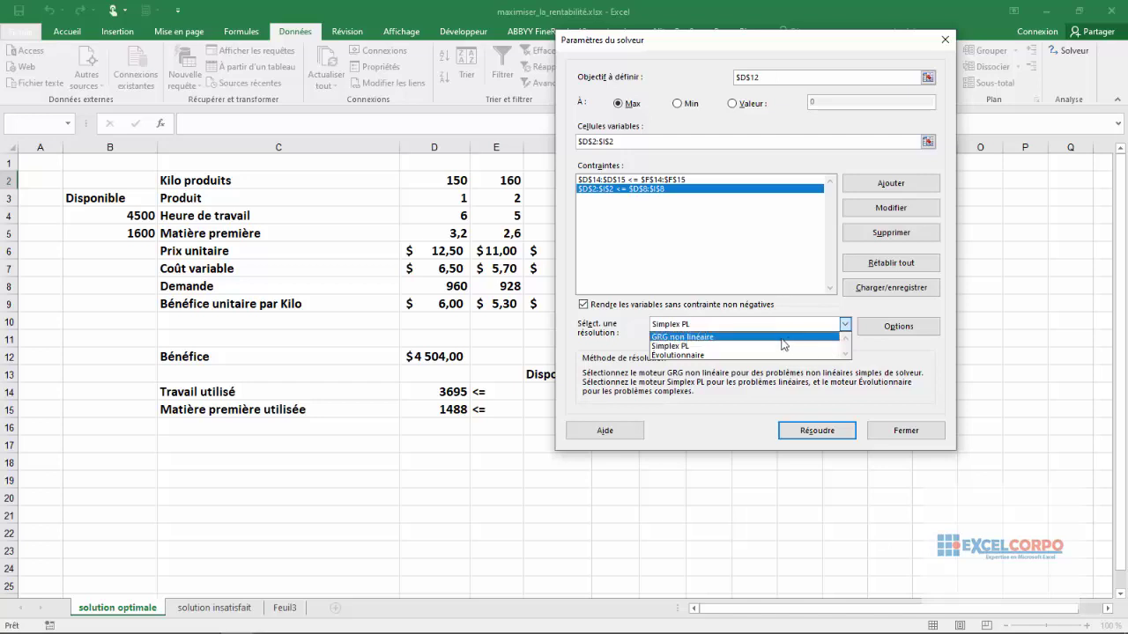
left_click(730, 347)
left_click(825, 438)
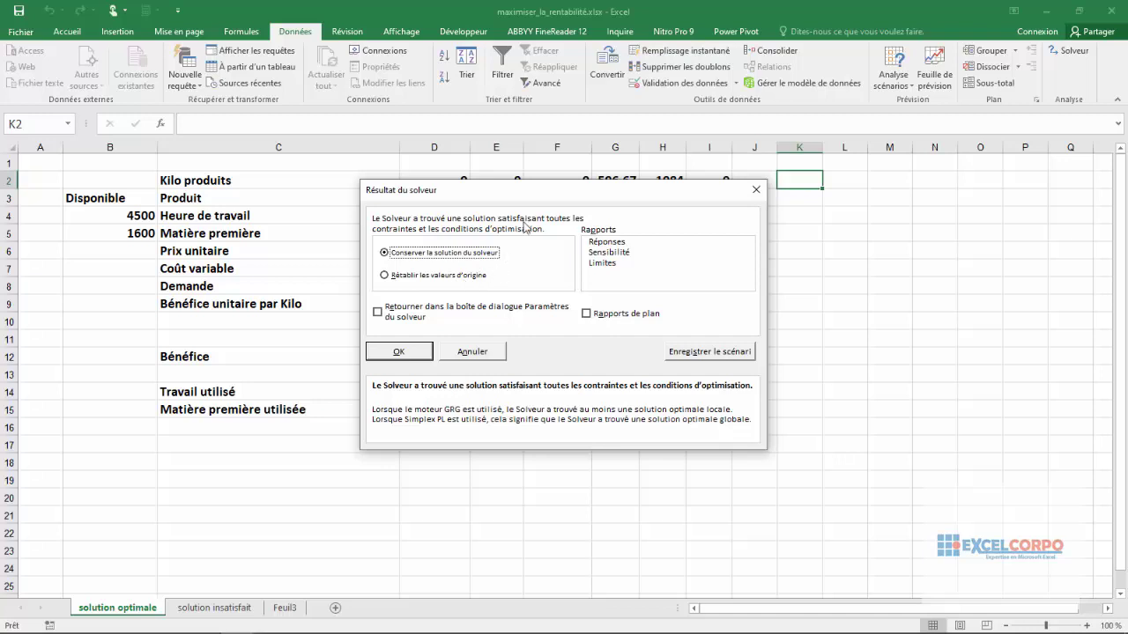
Step: Move the Solver results aside to reveal the table, keep the Solver solution and close the results
left_click_drag(536, 194, 763, 365)
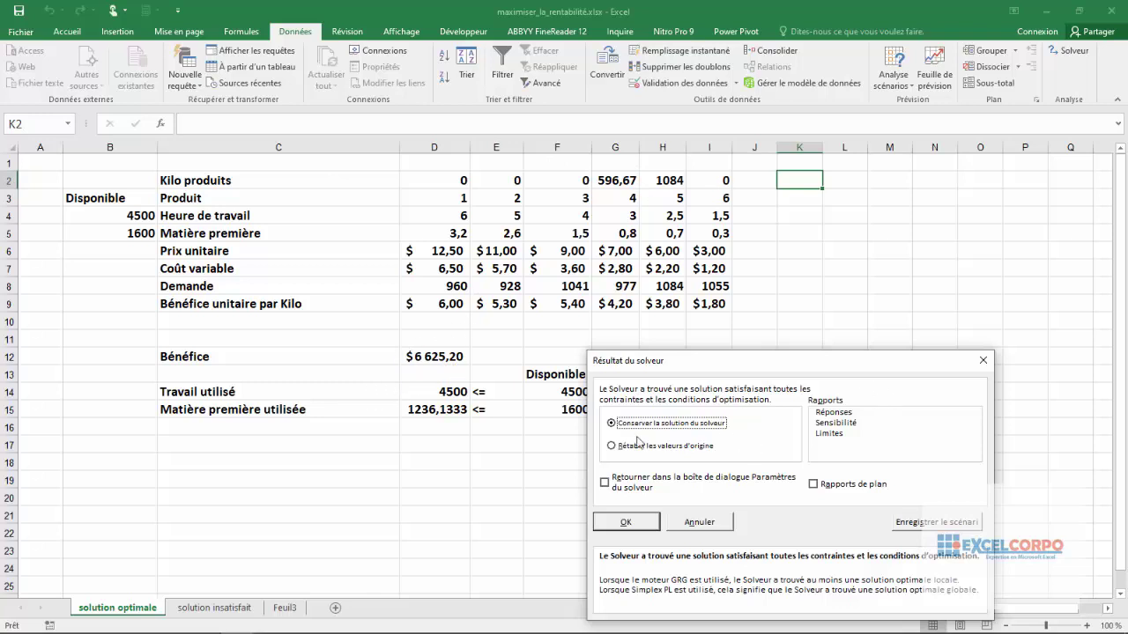
left_click(610, 446)
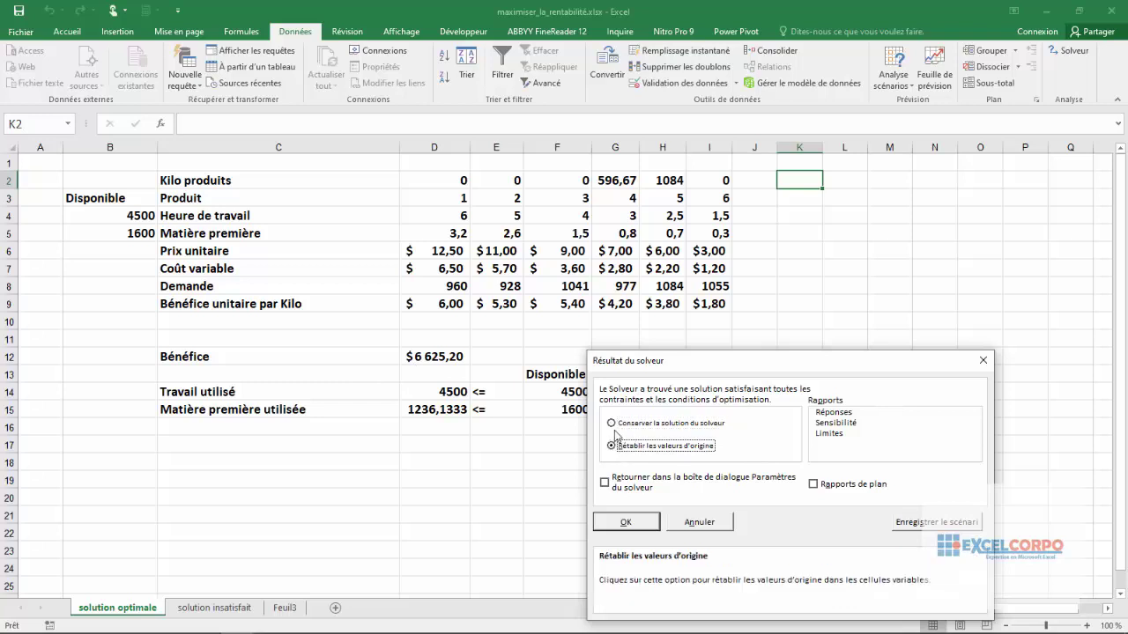
left_click(614, 423)
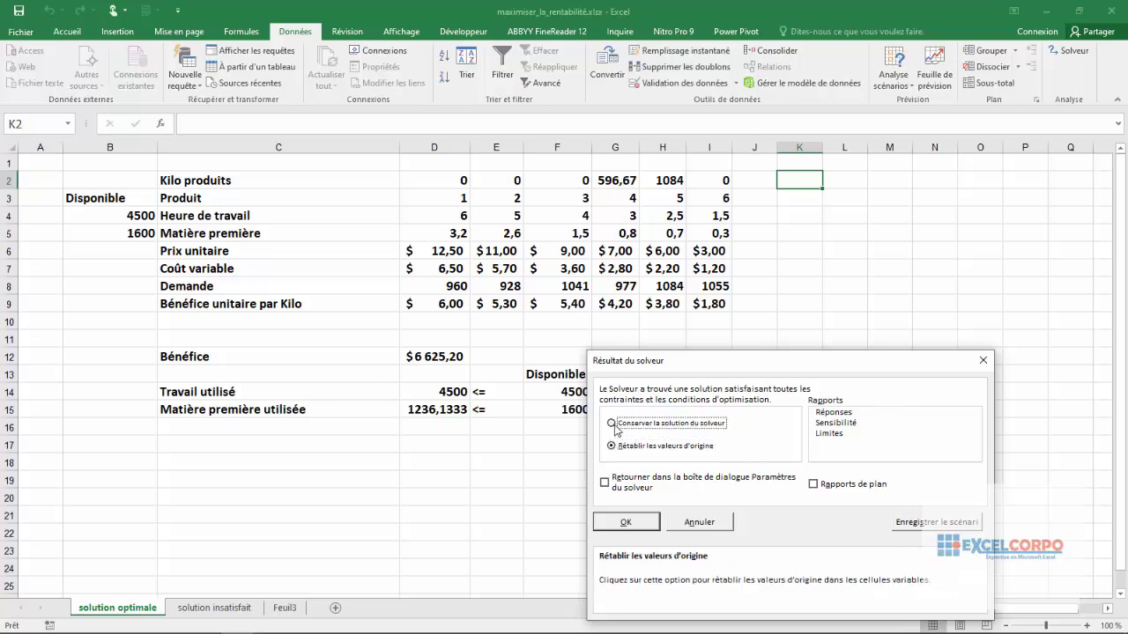
left_click(628, 526)
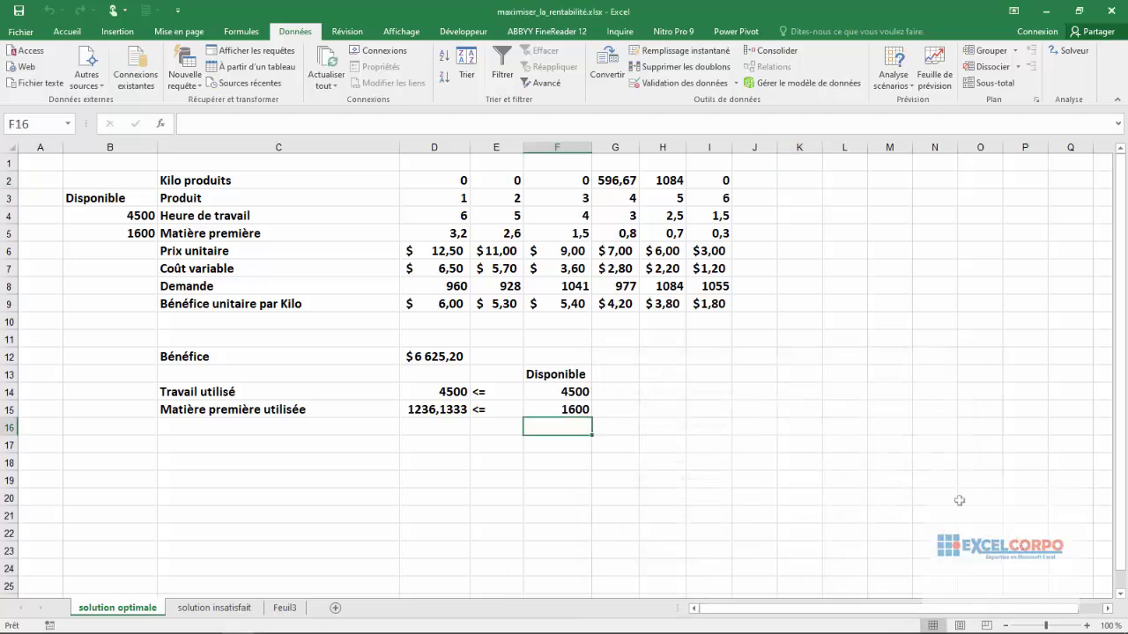
Step: Compare the solved Kilo produits quantities in D2:I2 with the Demande limits in D8:I8 and check the Bénéfice cell
left_click(8, 179)
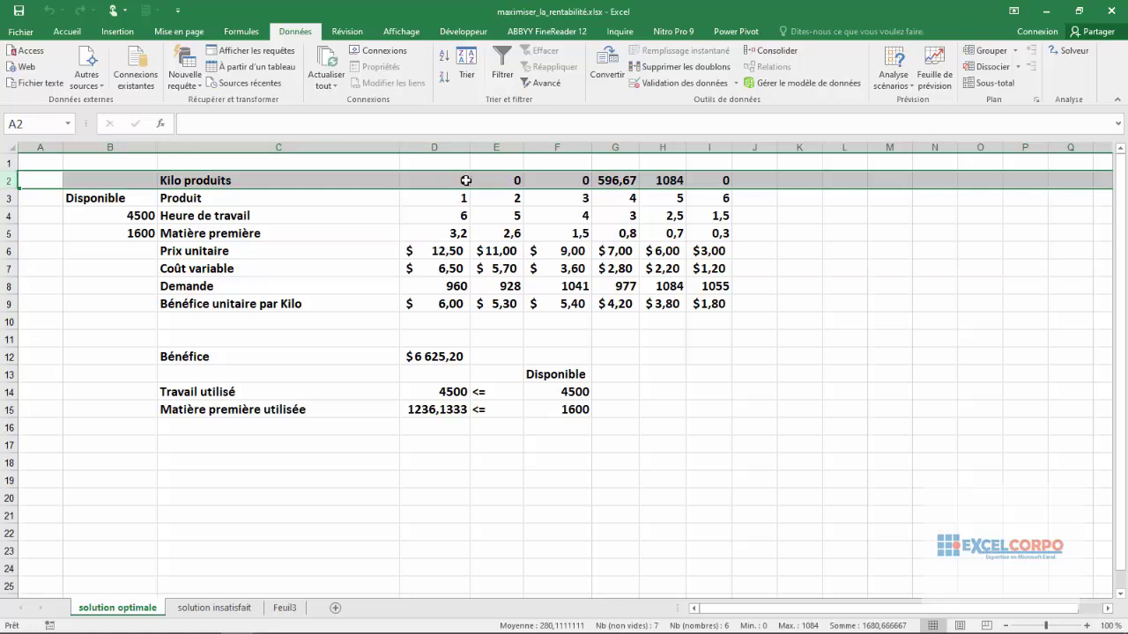
left_click(201, 182)
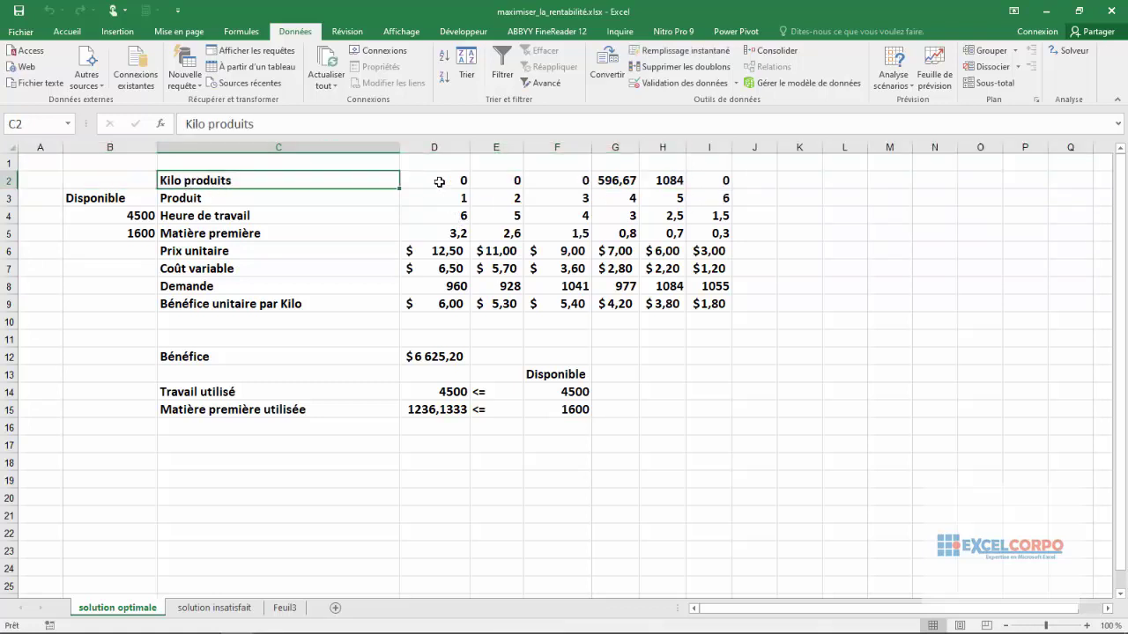
left_click_drag(441, 179, 697, 180)
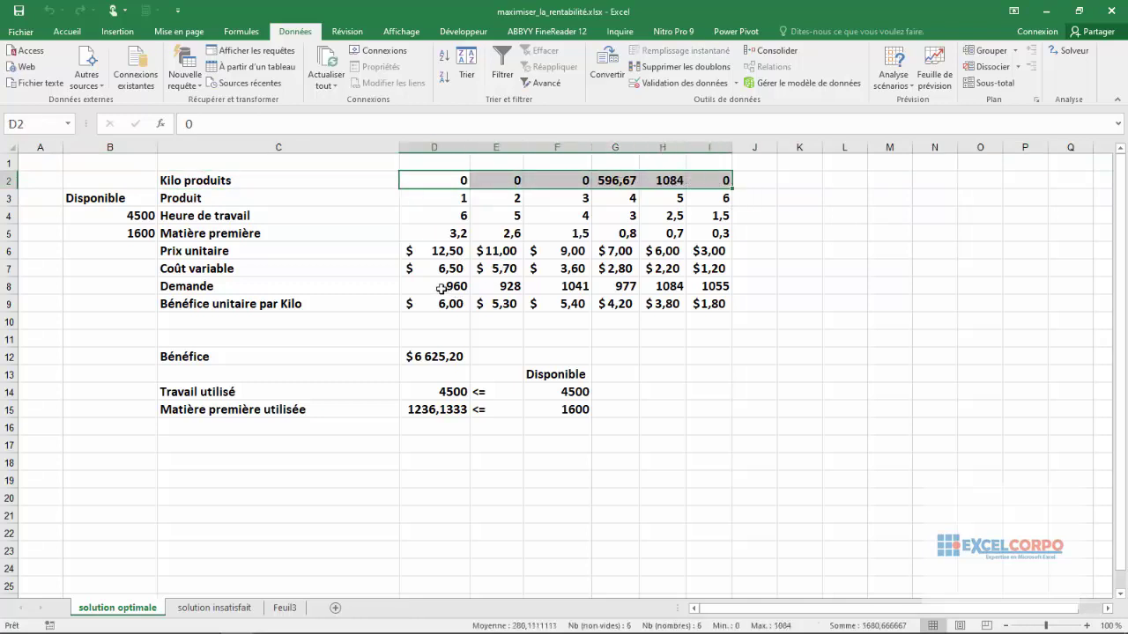
left_click_drag(440, 289, 712, 284)
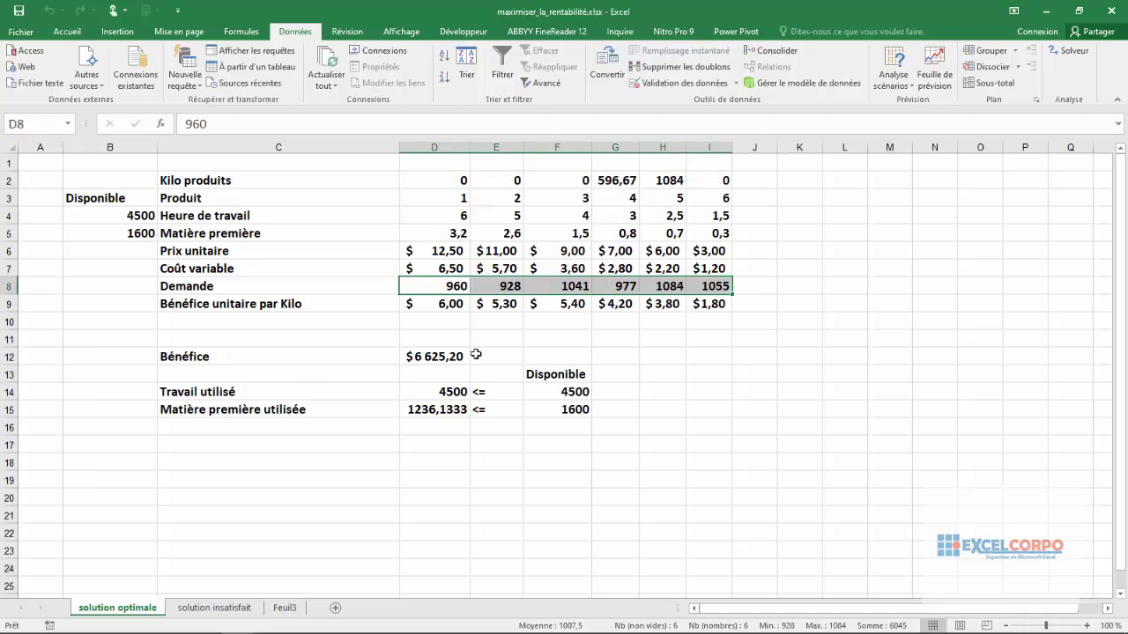
left_click(449, 357)
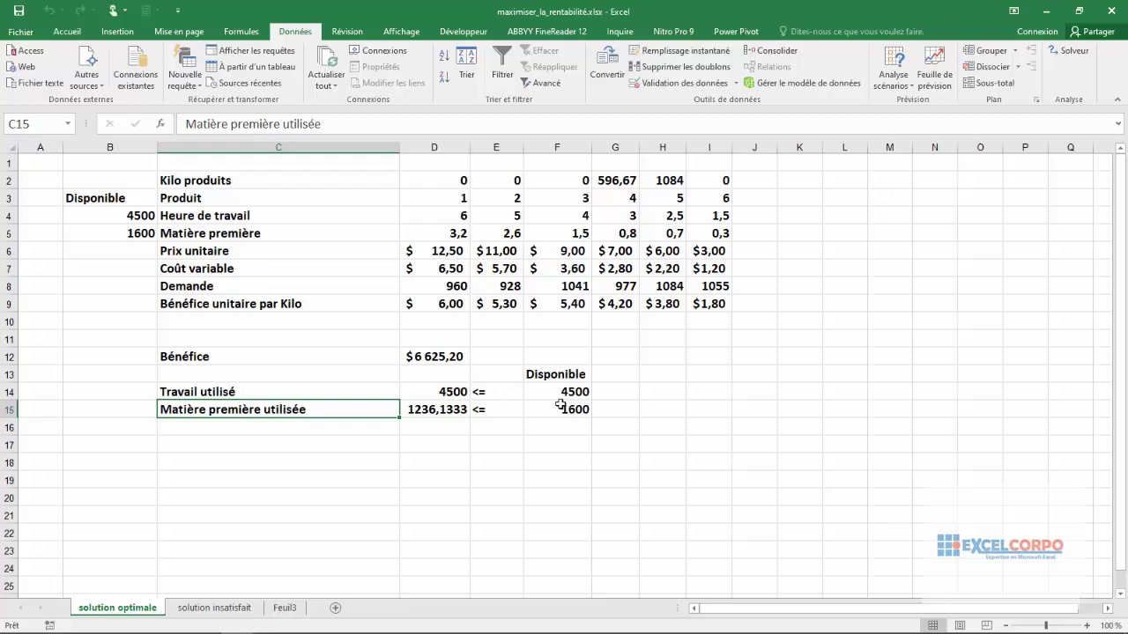
Step: Check the labour and raw material used in D14:D15 against the Disponible limits in F14:F15, along with the resulting profit
key("Right")
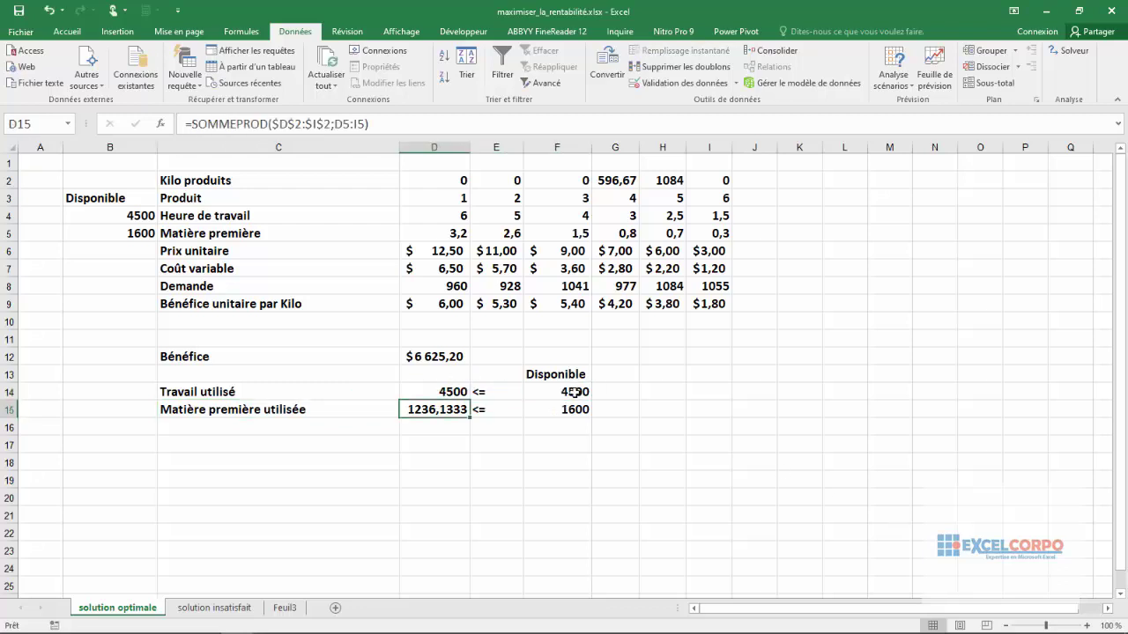
left_click(448, 394)
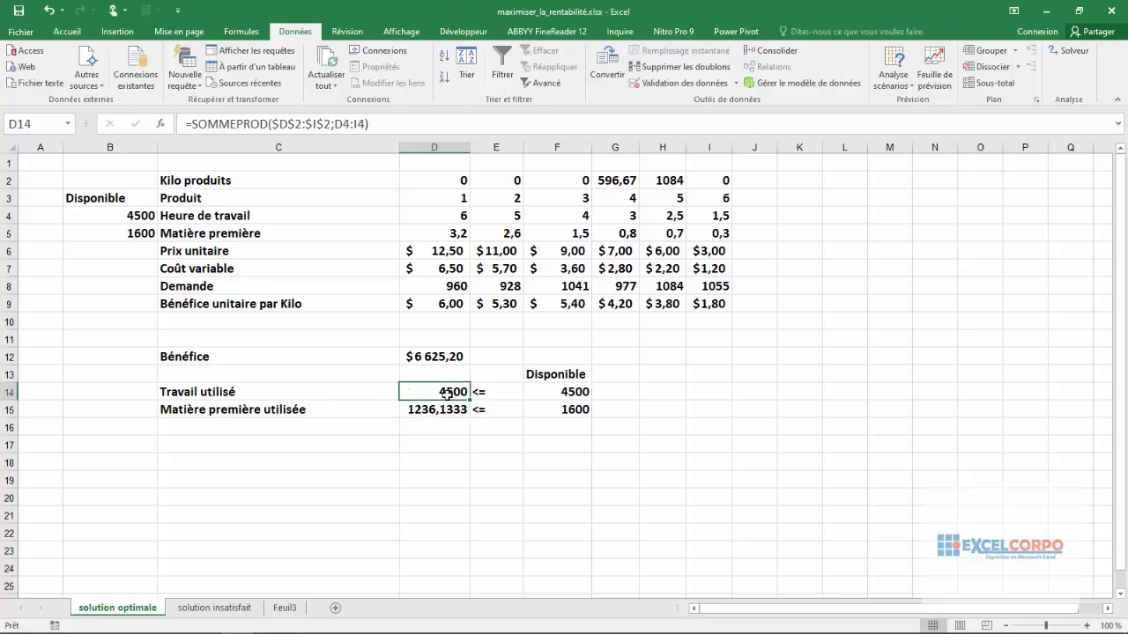
left_click(551, 391)
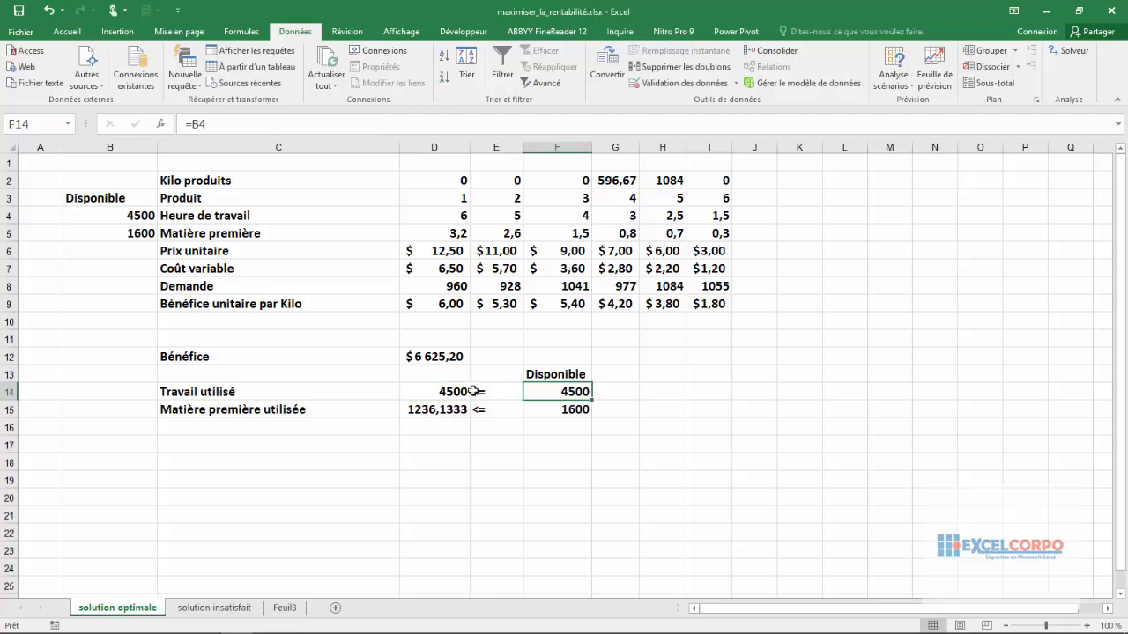
left_click(449, 391)
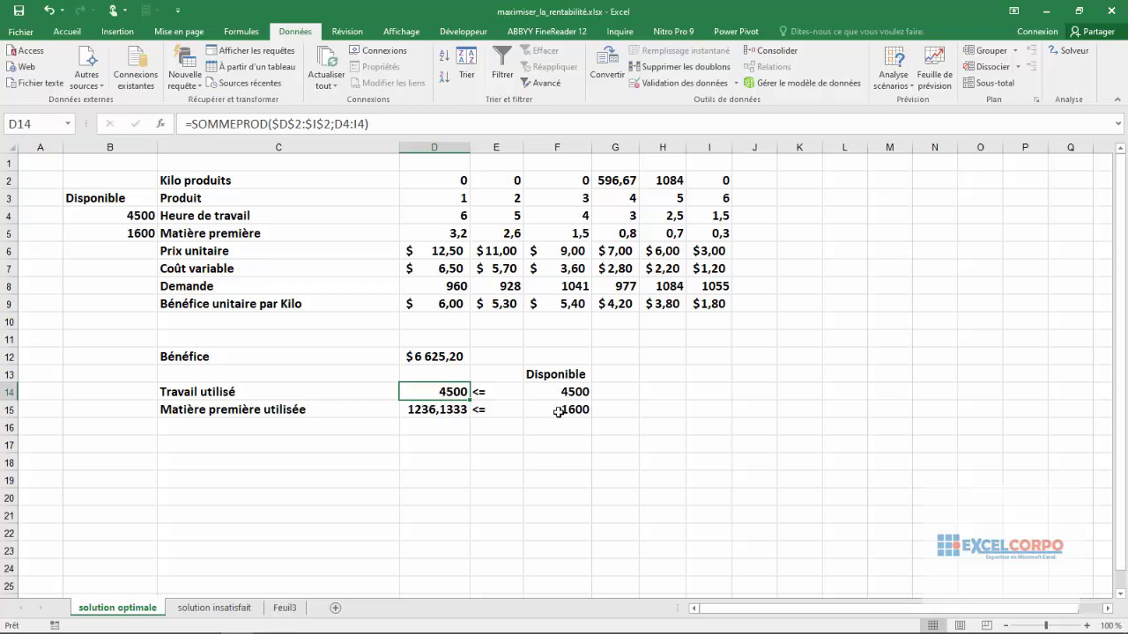
left_click(458, 412)
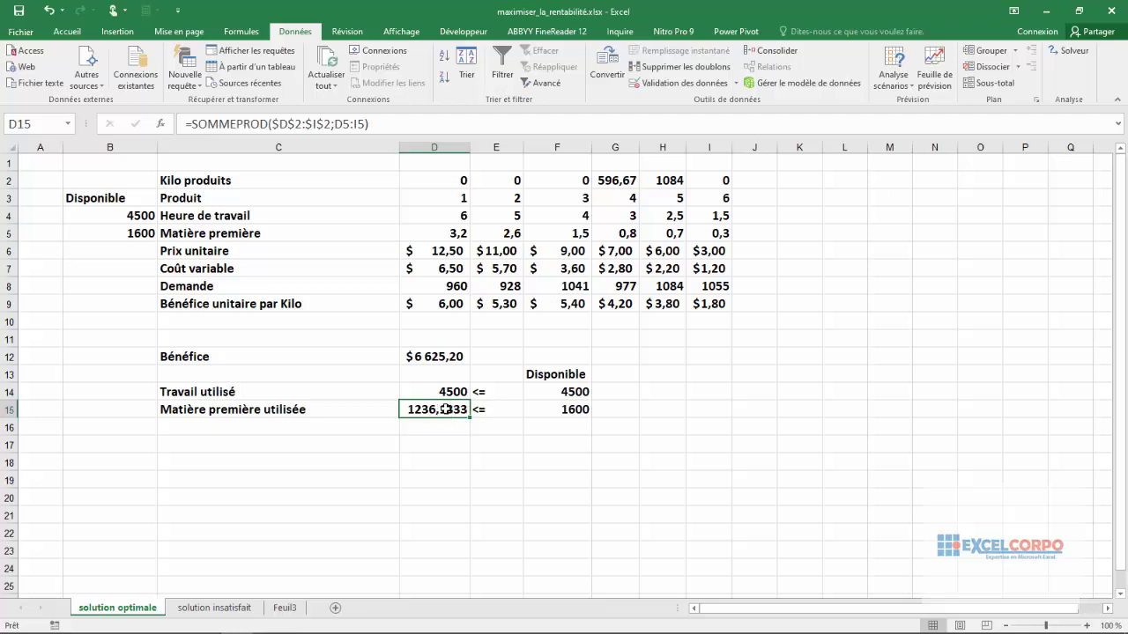
left_click(556, 411)
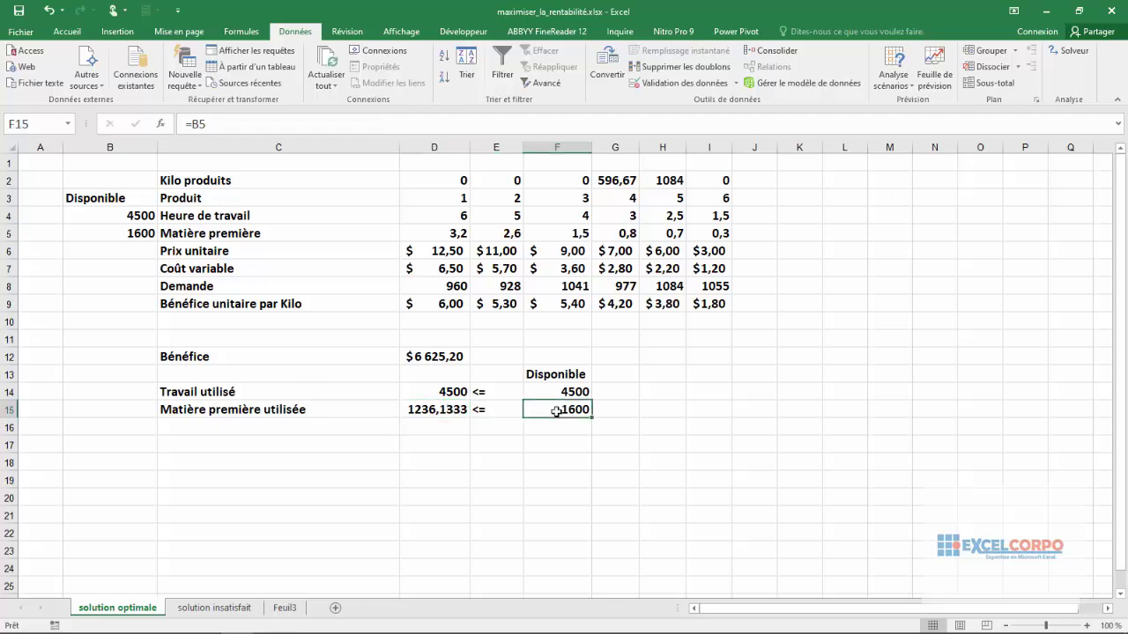
left_click(457, 391)
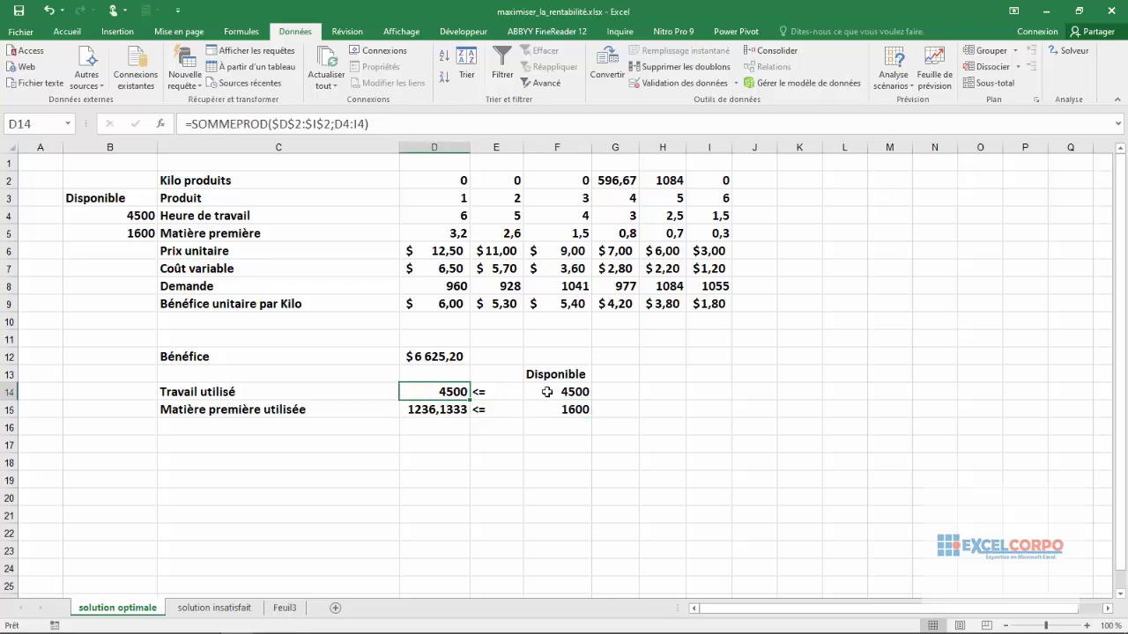
left_click(418, 356)
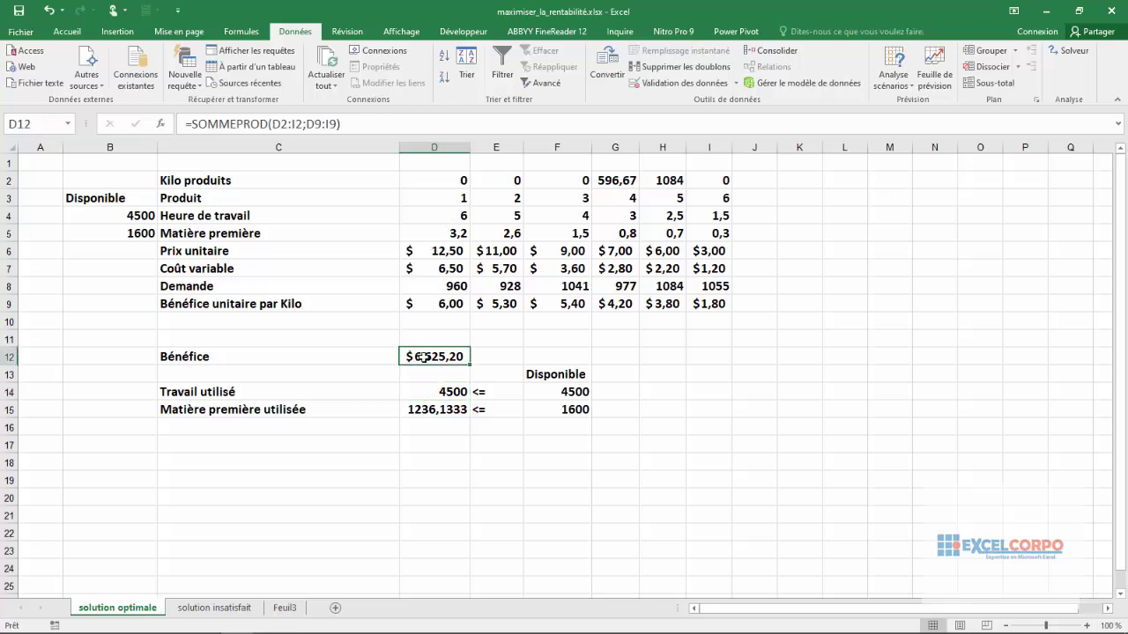
left_click(458, 391)
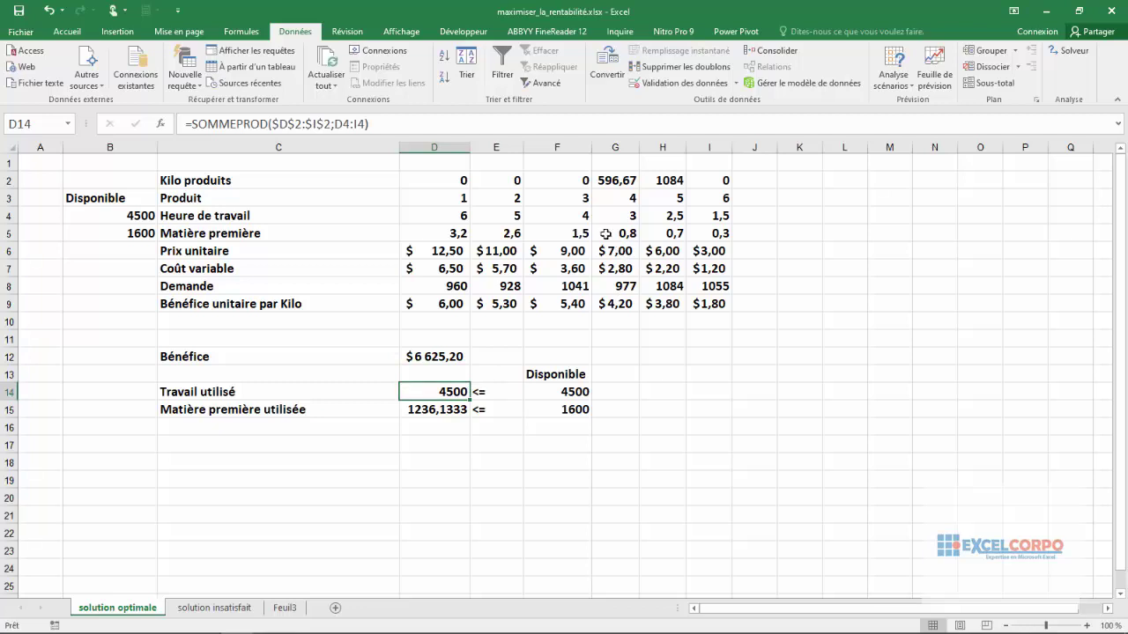
Step: Examine the quantity to produce for each of the six products in row 2, together with product 1's demand and the profit
left_click(425, 184)
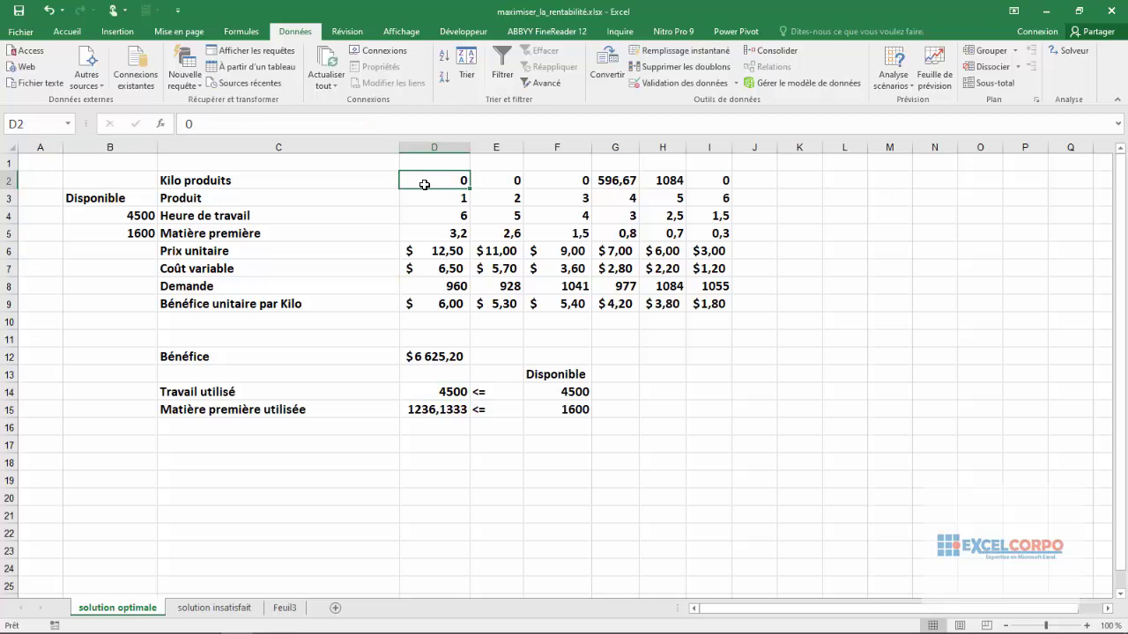
left_click(440, 290)
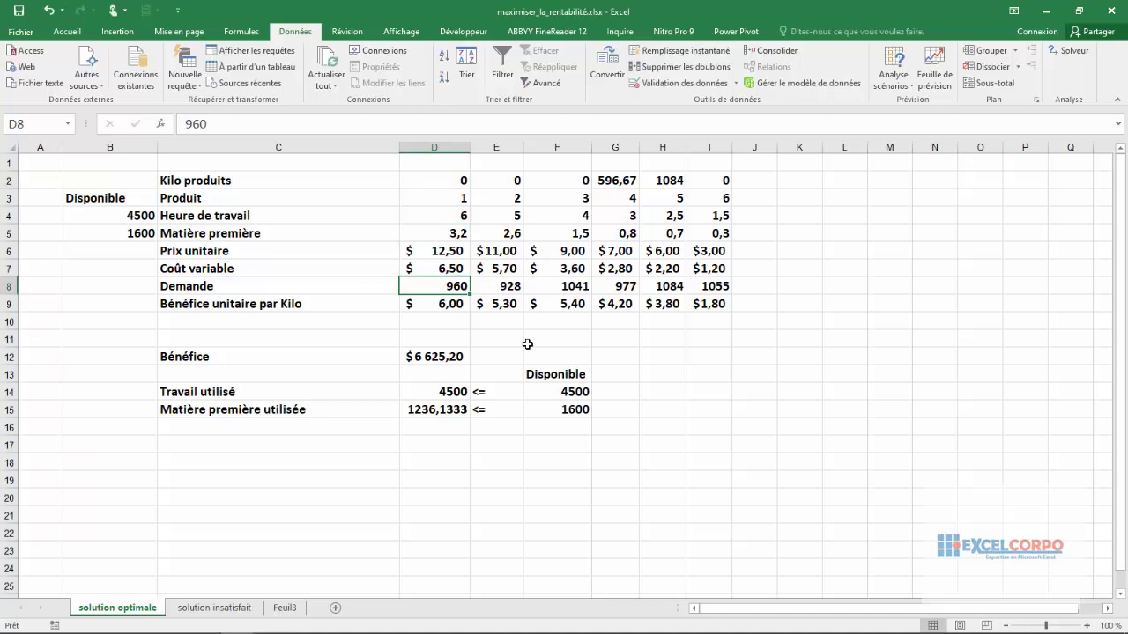
left_click(458, 364)
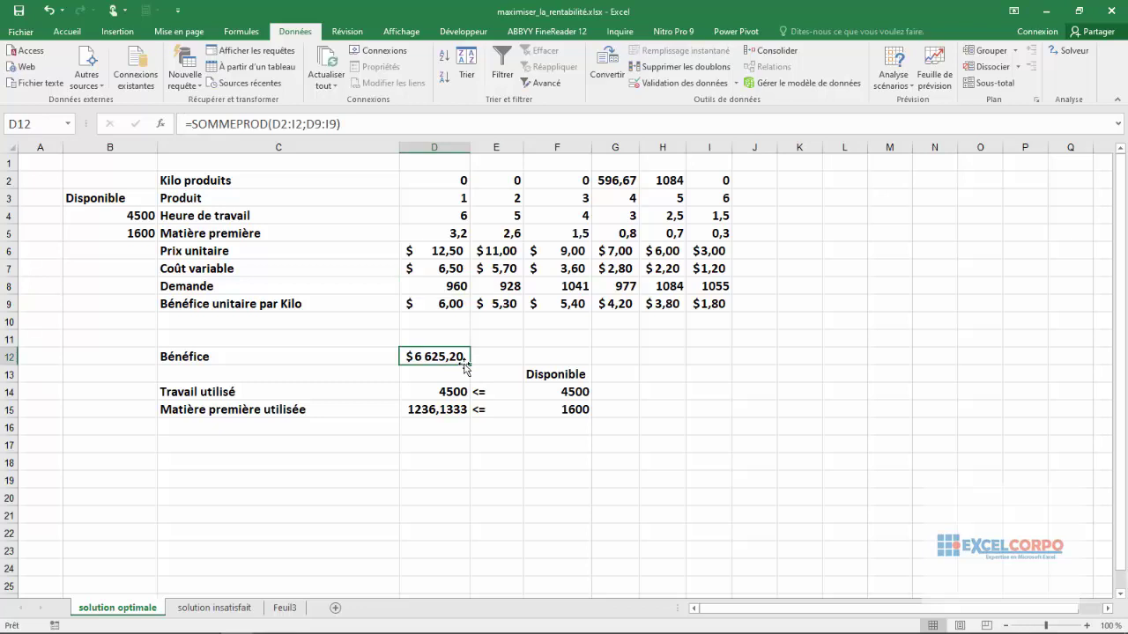
left_click(617, 186)
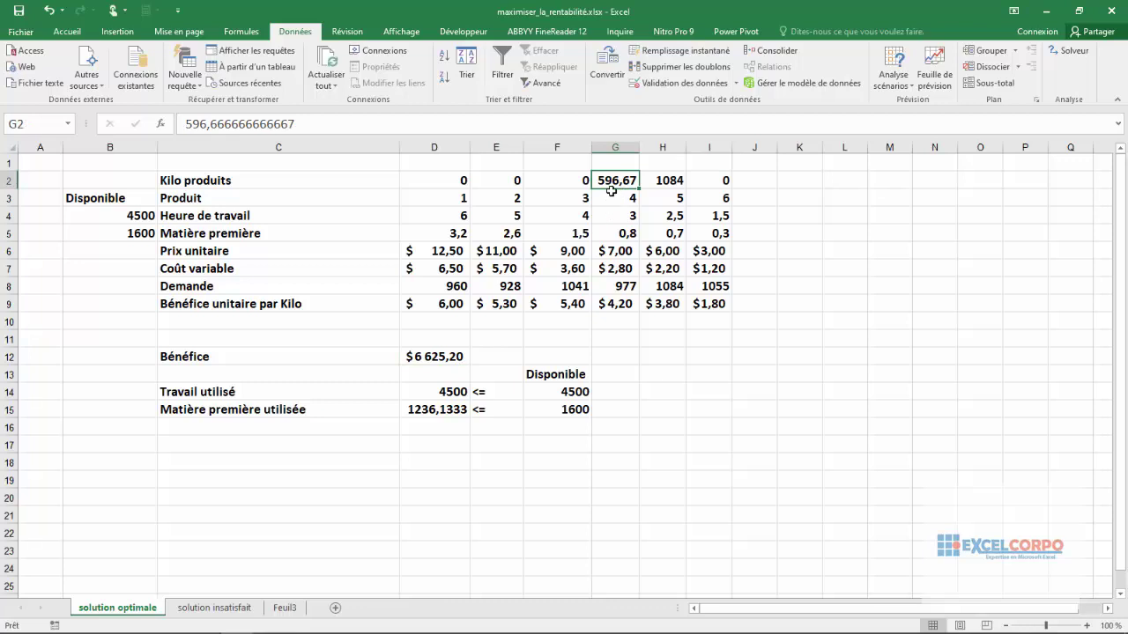
left_click(669, 181)
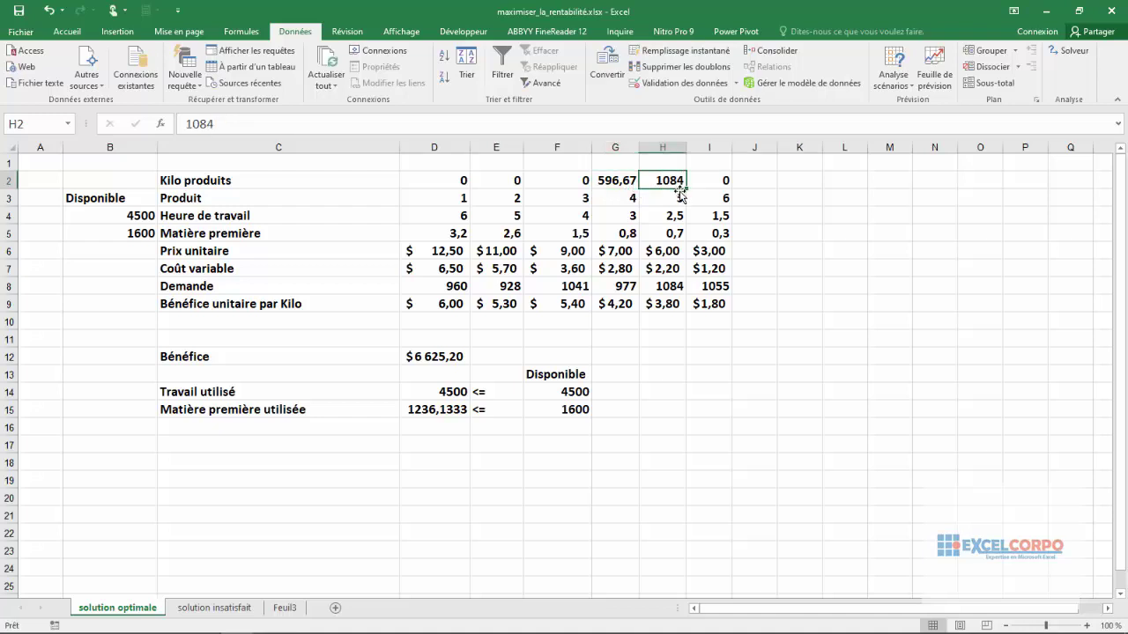
left_click(709, 182)
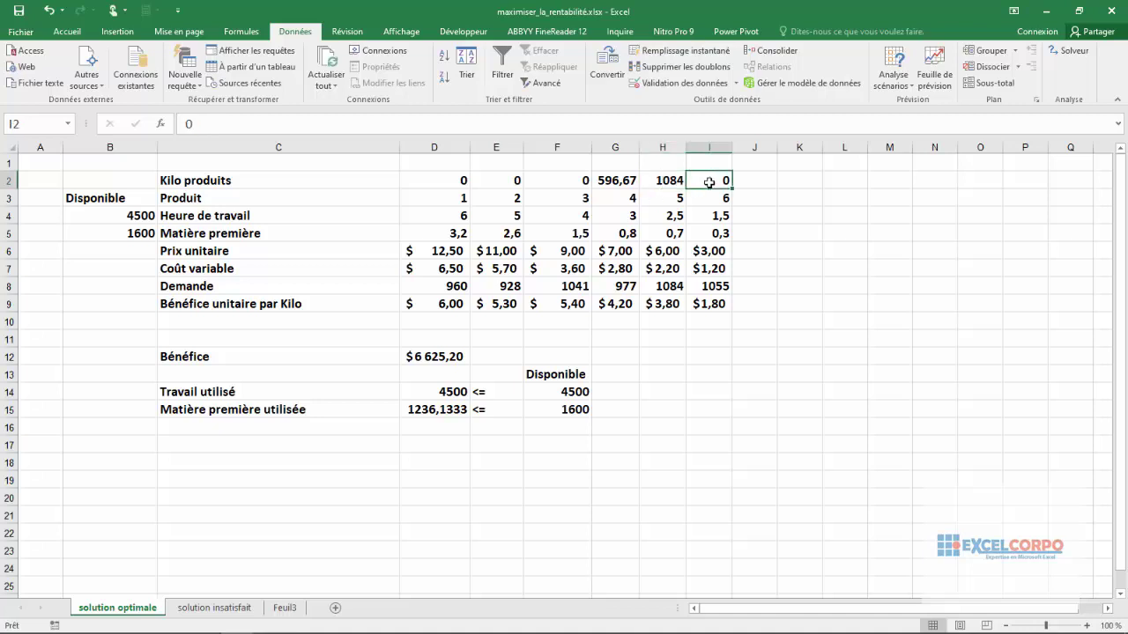
left_click(462, 185)
left_click(497, 183)
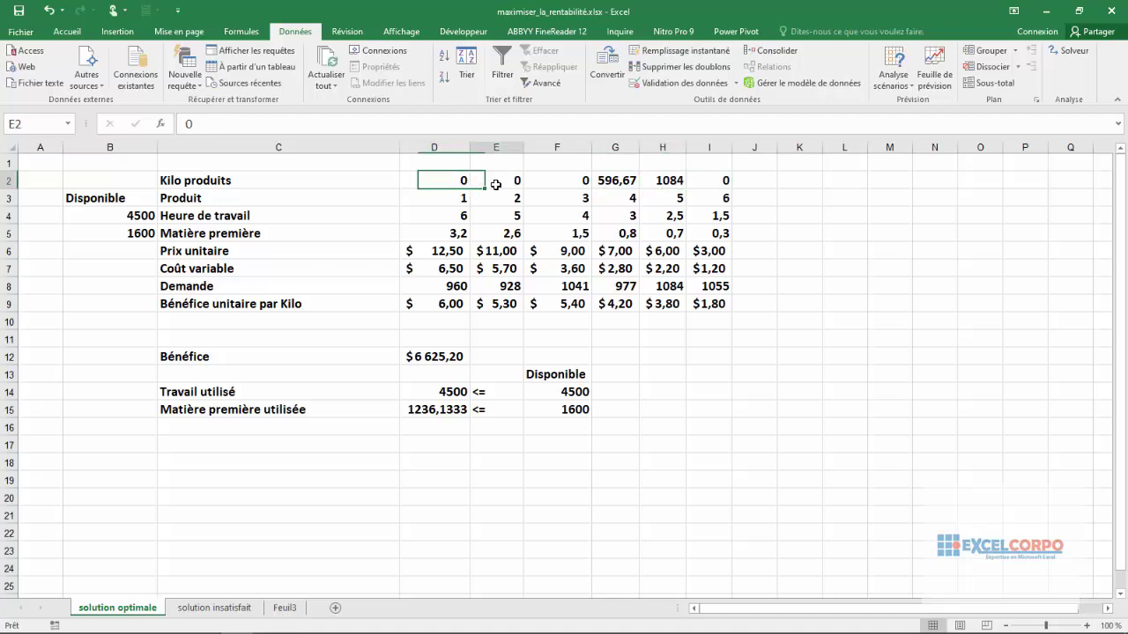
left_click(557, 185)
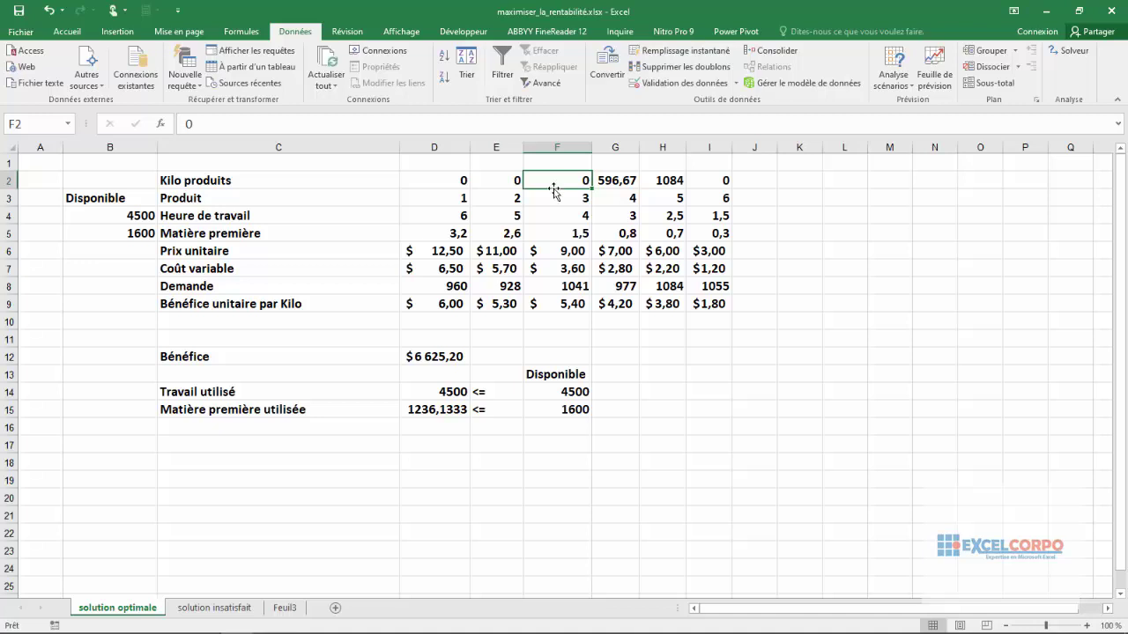
Step: Review the maximised Bénéfice in D12 against the raw material used, the available labour and the product demand
left_click(440, 355)
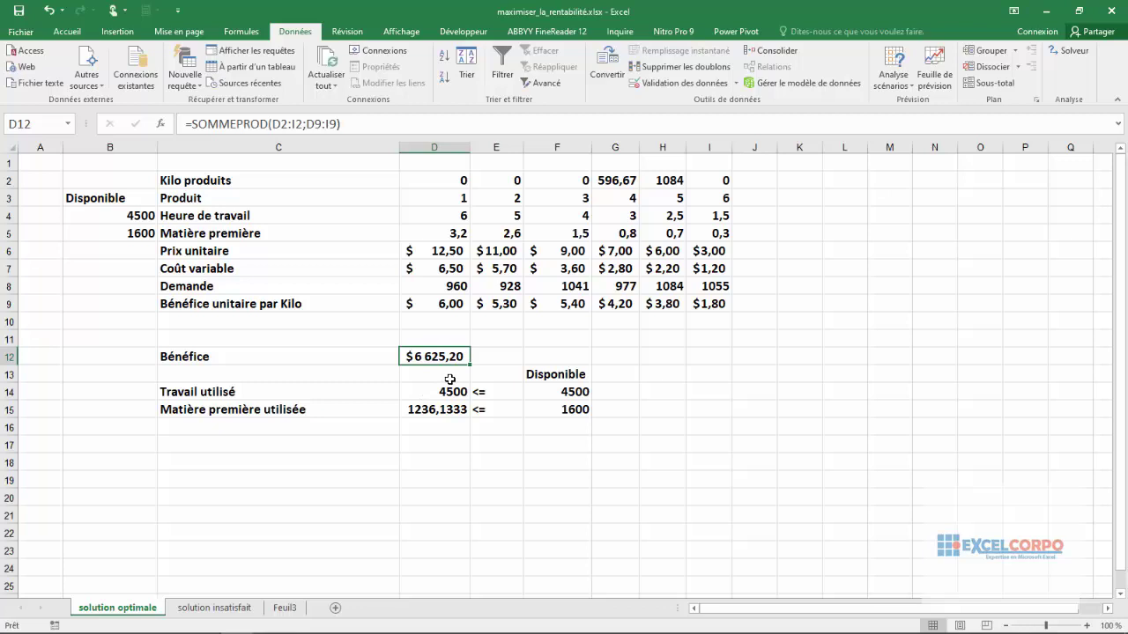
left_click(439, 407)
left_click(565, 395)
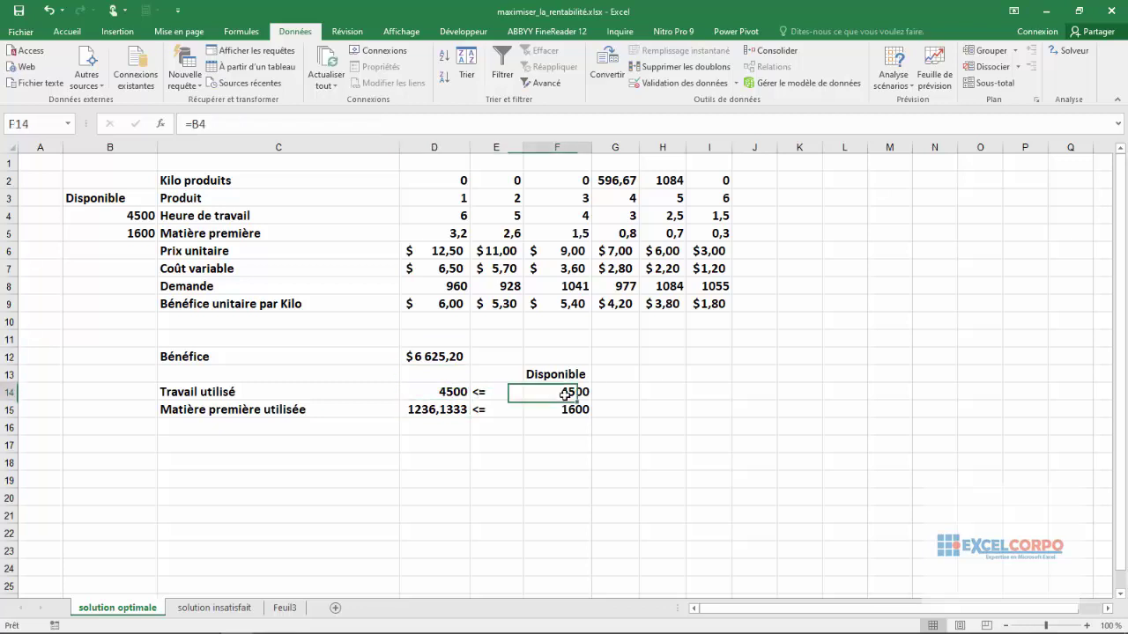
left_click(510, 283)
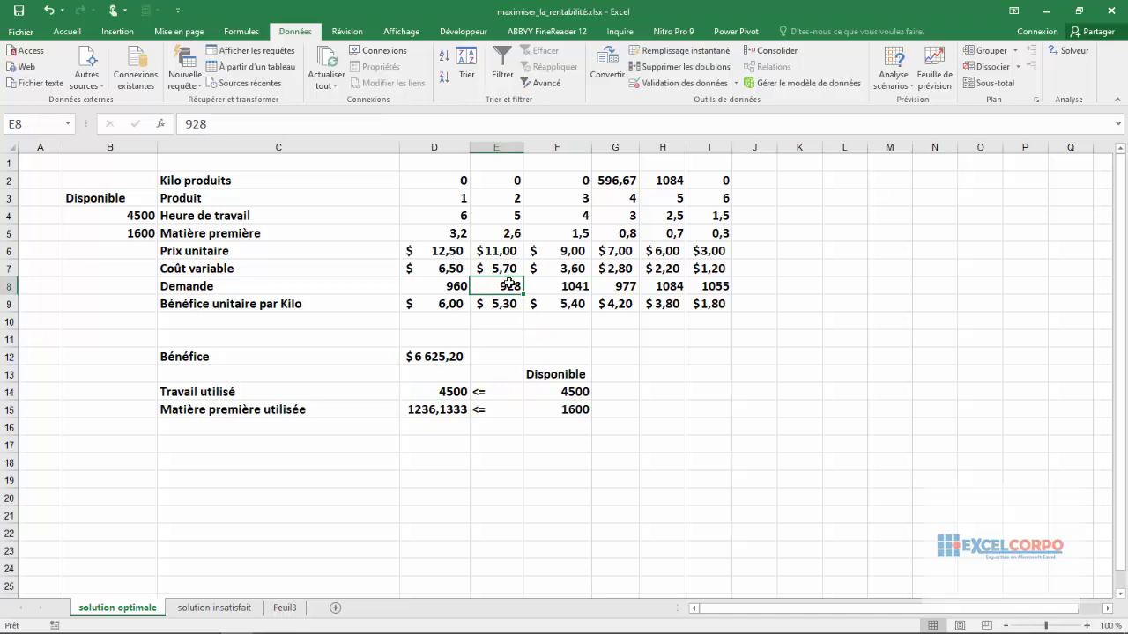